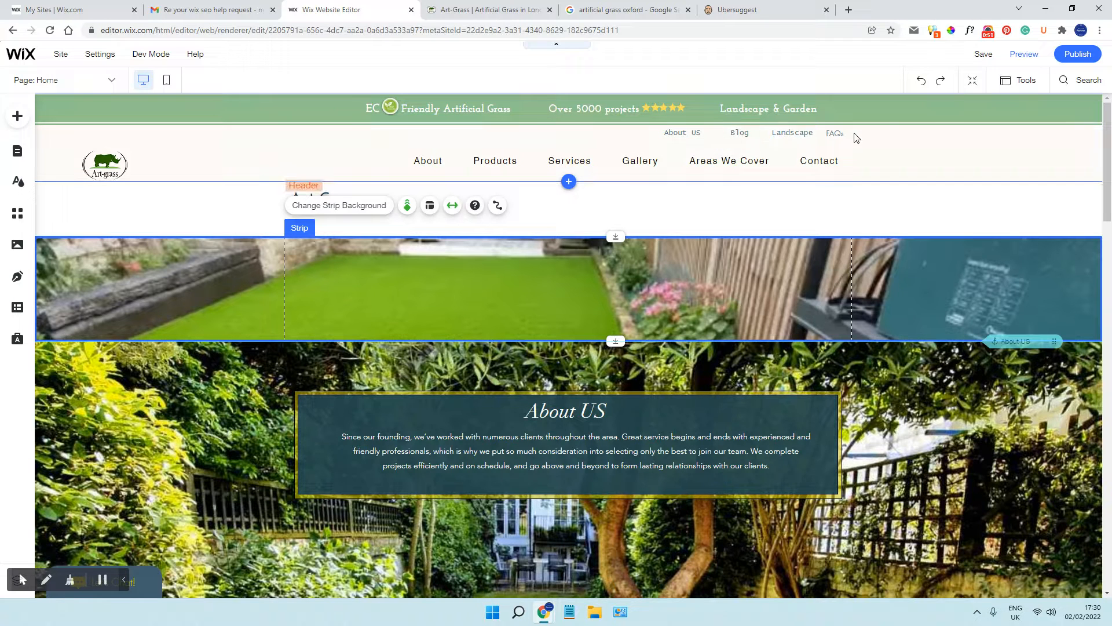
Look through the site's full list of pages, from the recently viewed pages down to the lightboxes
left_click(112, 82)
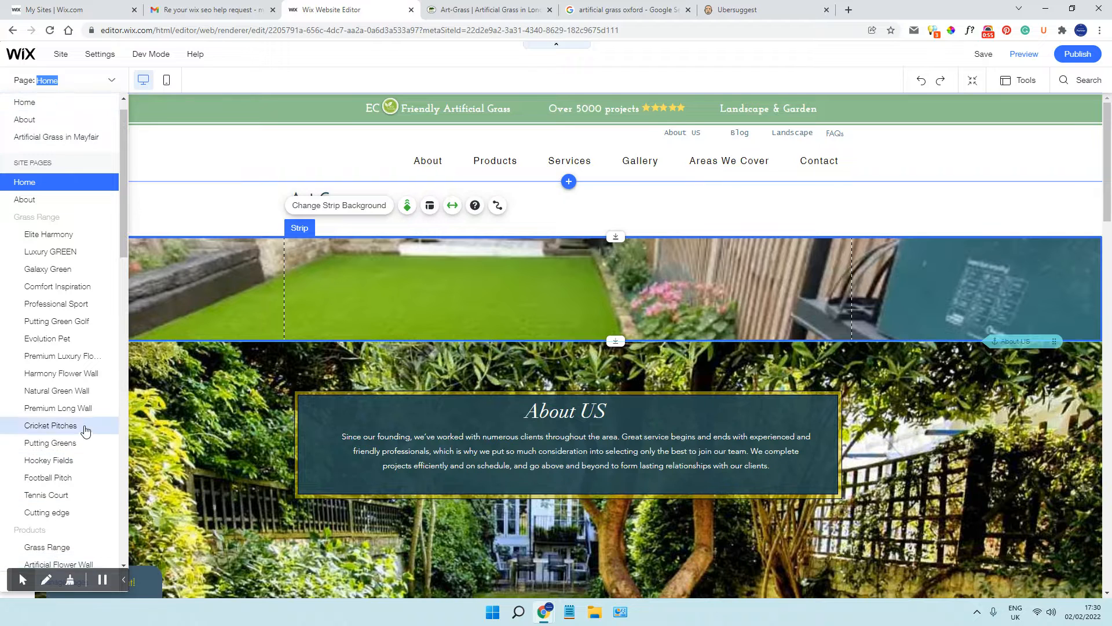
scroll(82, 387, "down", 10)
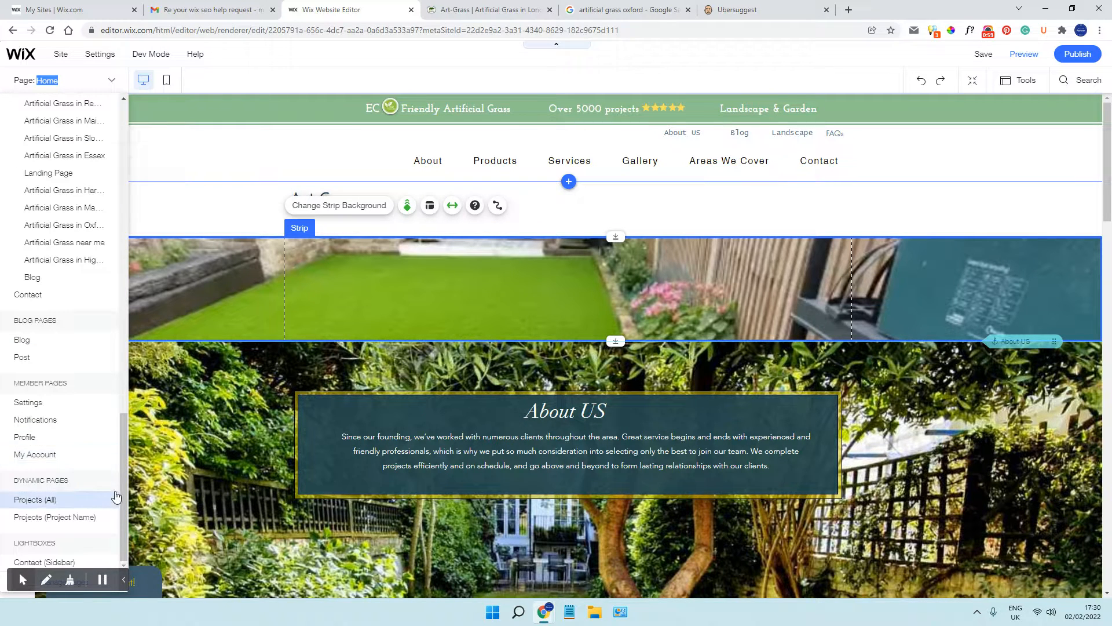
left_click_drag(127, 443, 123, 116)
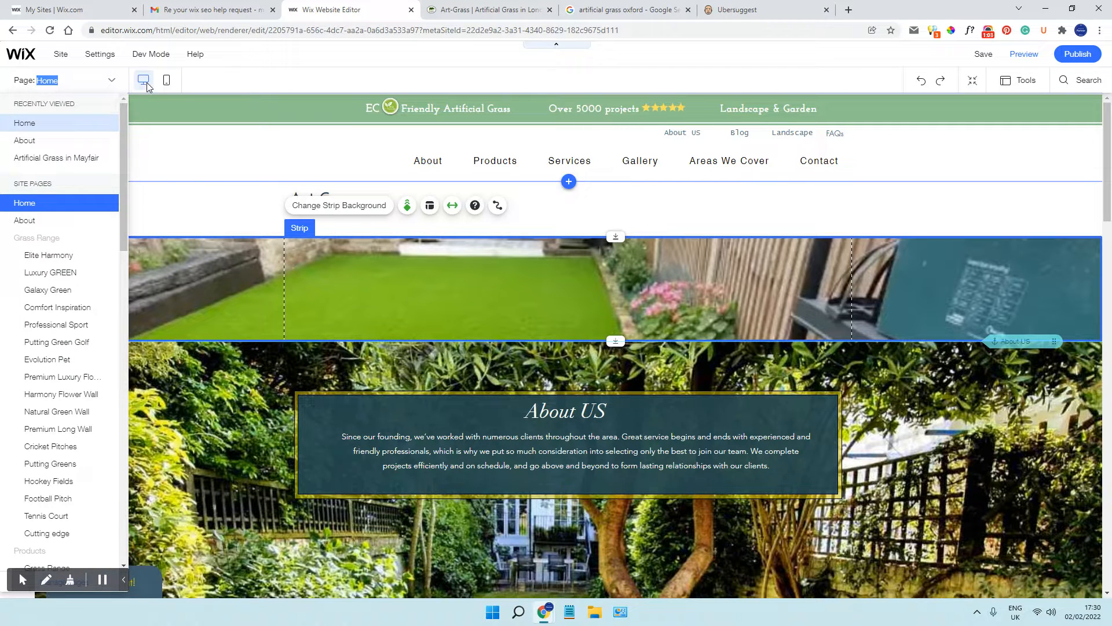
left_click(111, 85)
left_click(110, 85)
scroll(78, 376, "down", 10)
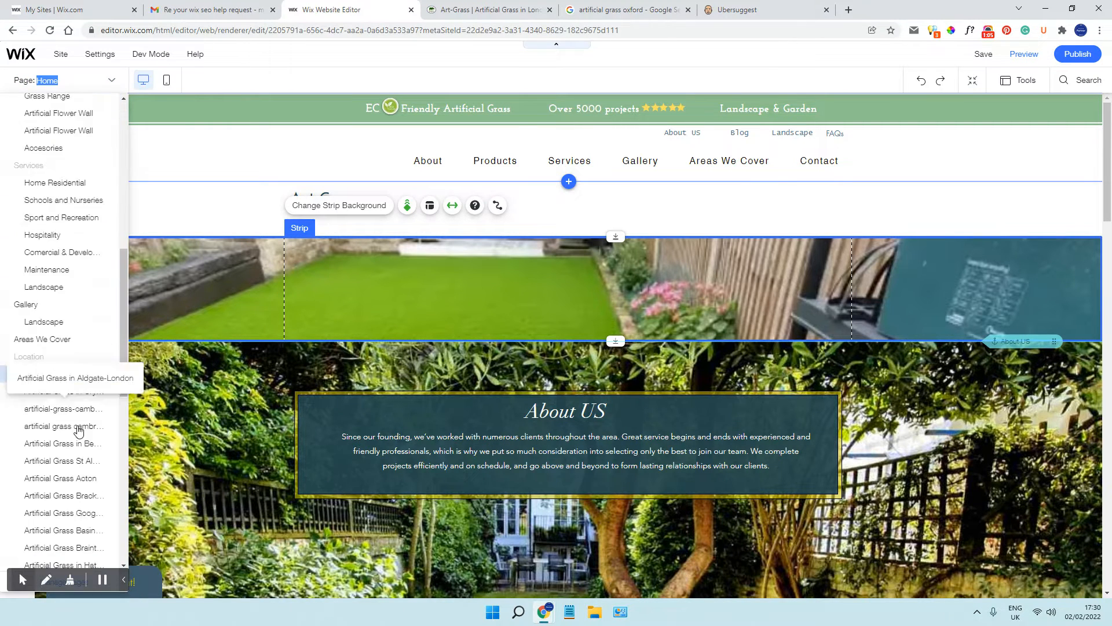
left_click(124, 580)
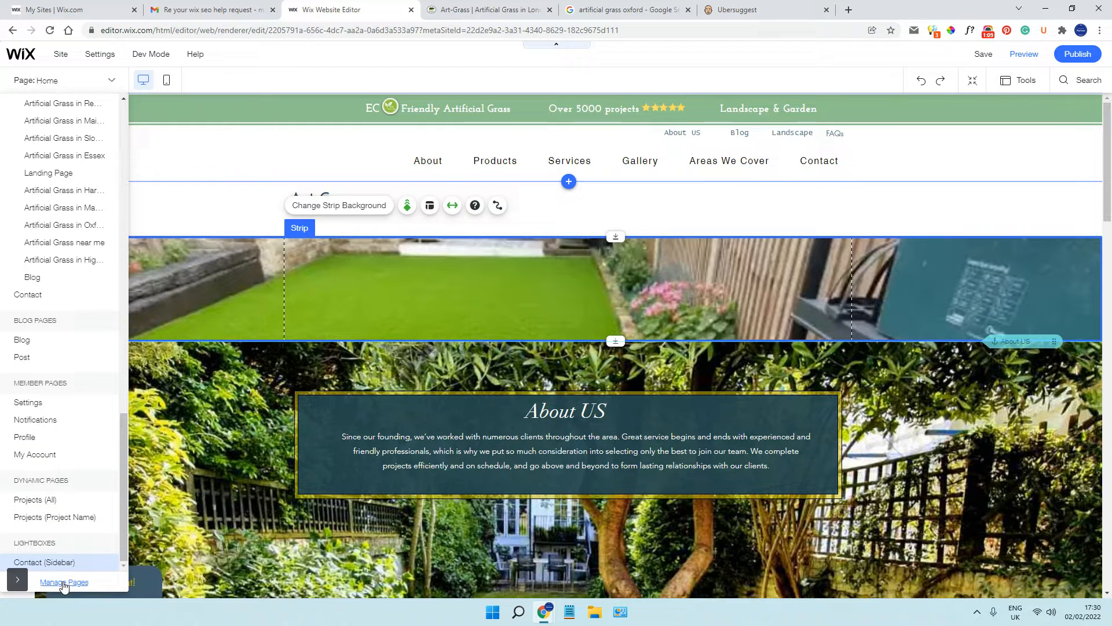
Open the page management view and set the hidden Home page to show in the site menu
left_click(64, 582)
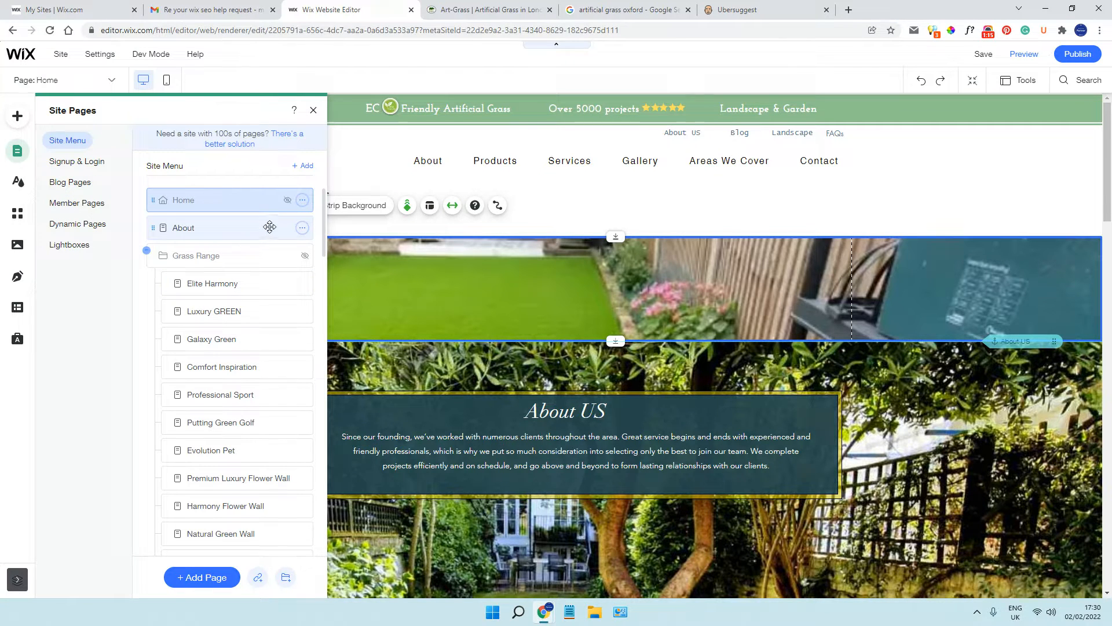
left_click(302, 201)
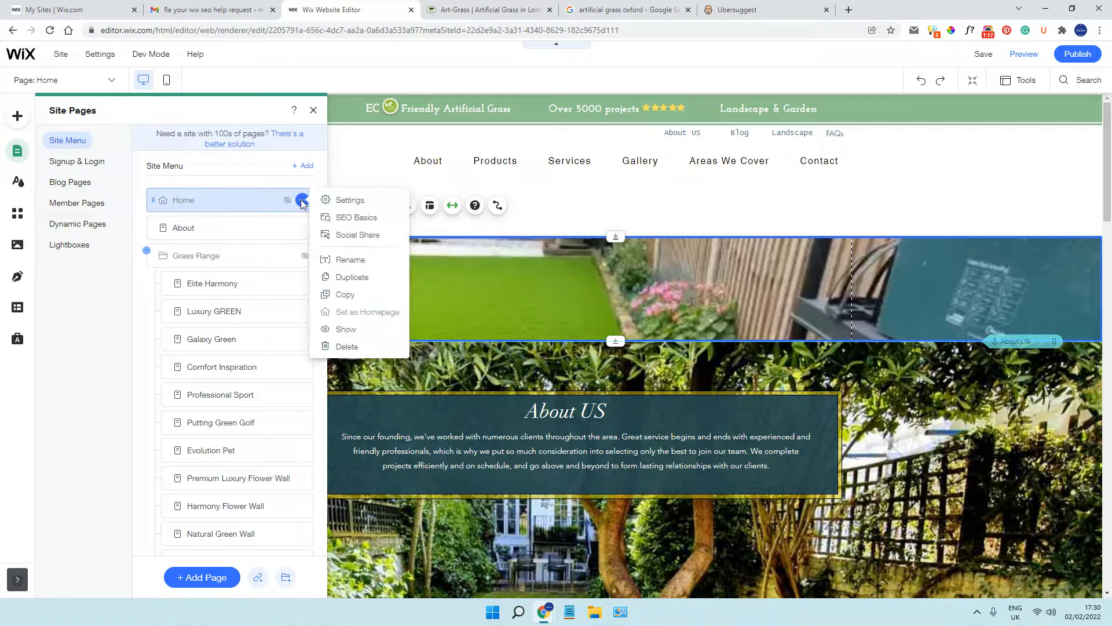
left_click(352, 333)
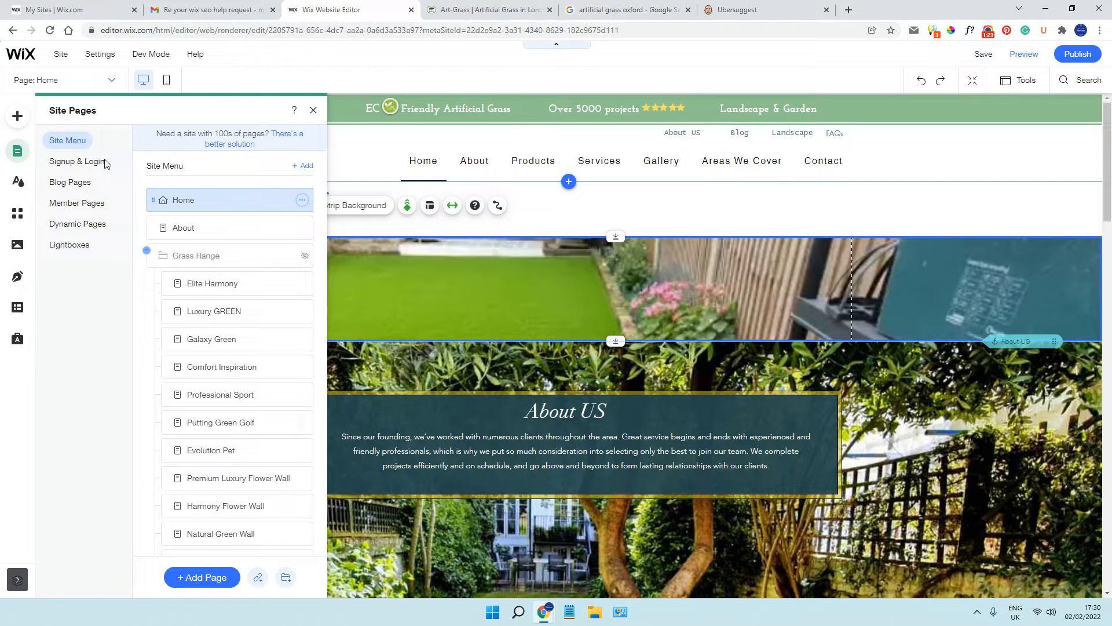
Open the Home page's SEO basics and read its title tag from beginning to end
left_click(303, 201)
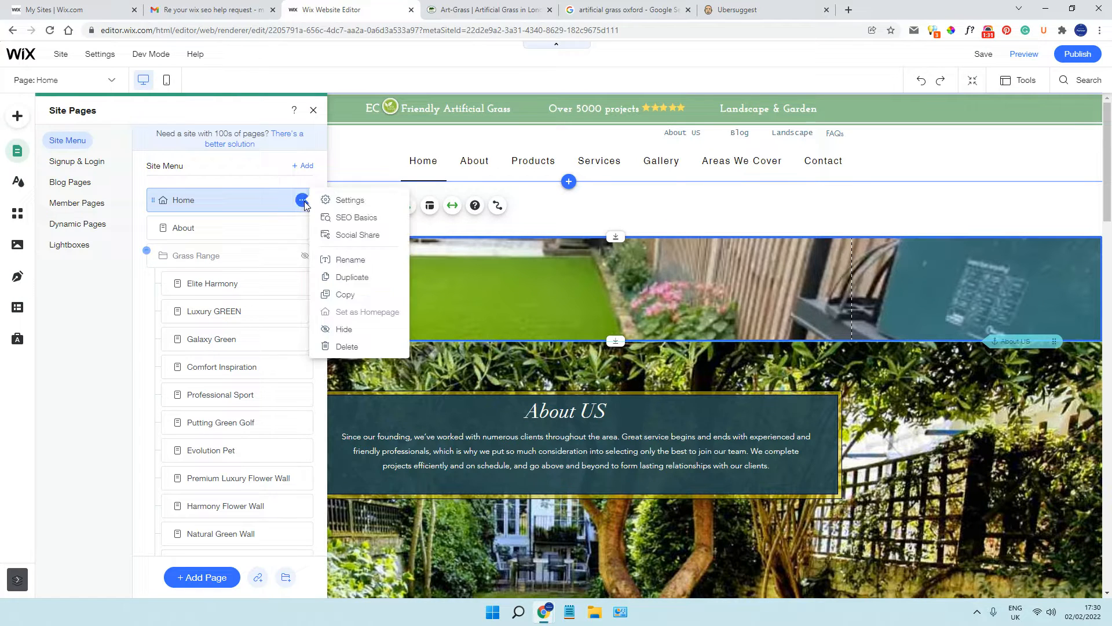
left_click(341, 218)
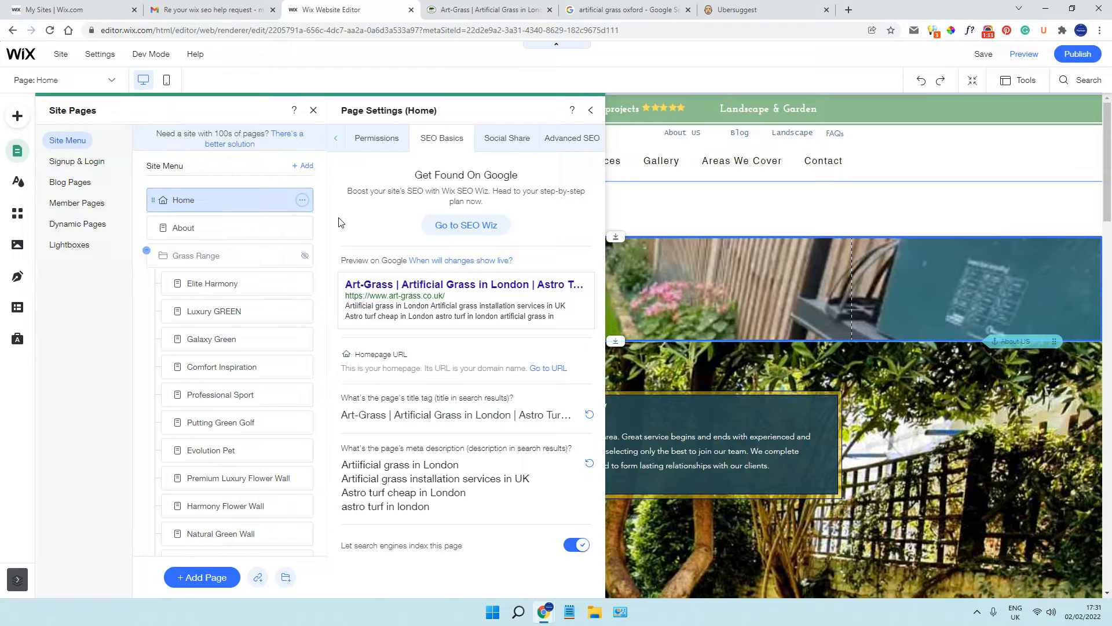
left_click(475, 414)
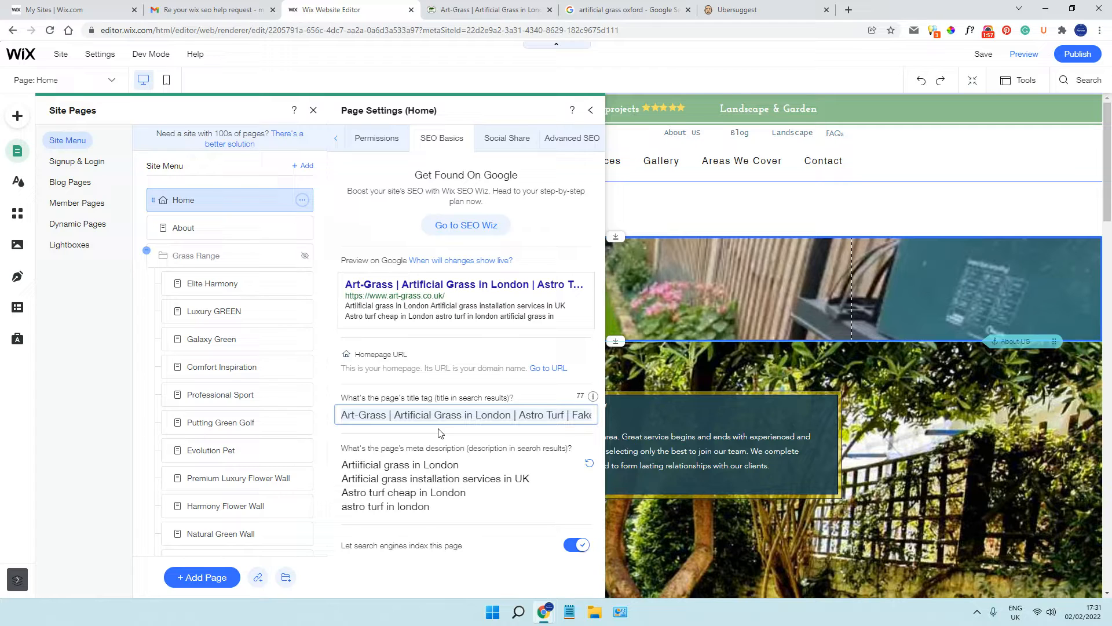
left_click(394, 417)
left_click_drag(393, 416, 593, 418)
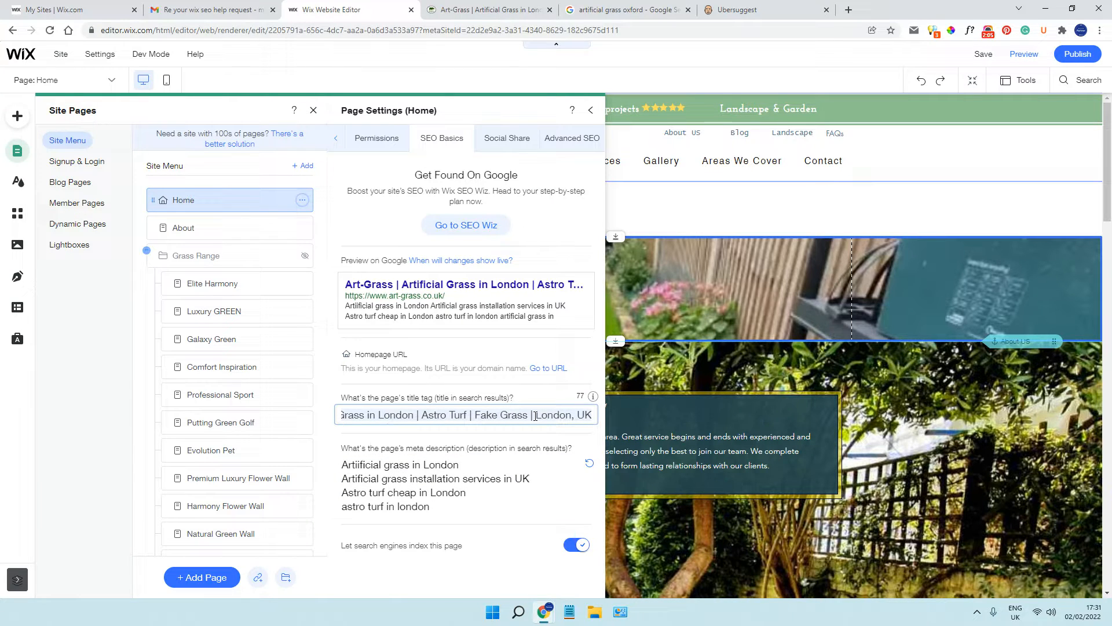
left_click_drag(593, 417, 328, 417)
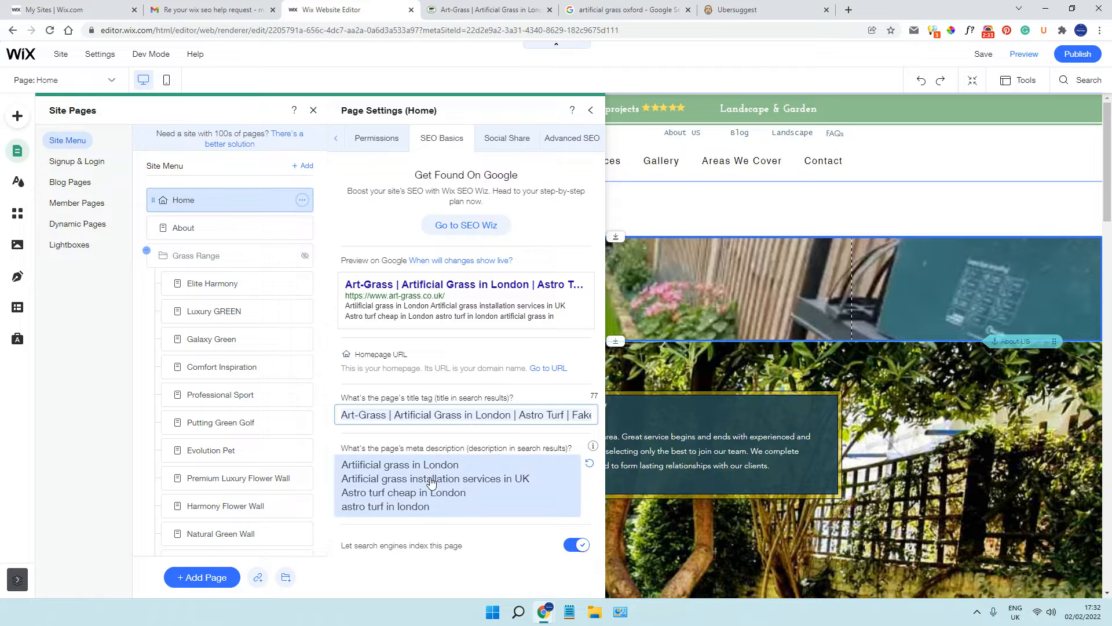
Examine the Home page's meta description and the wording flagged in it
left_click(472, 467)
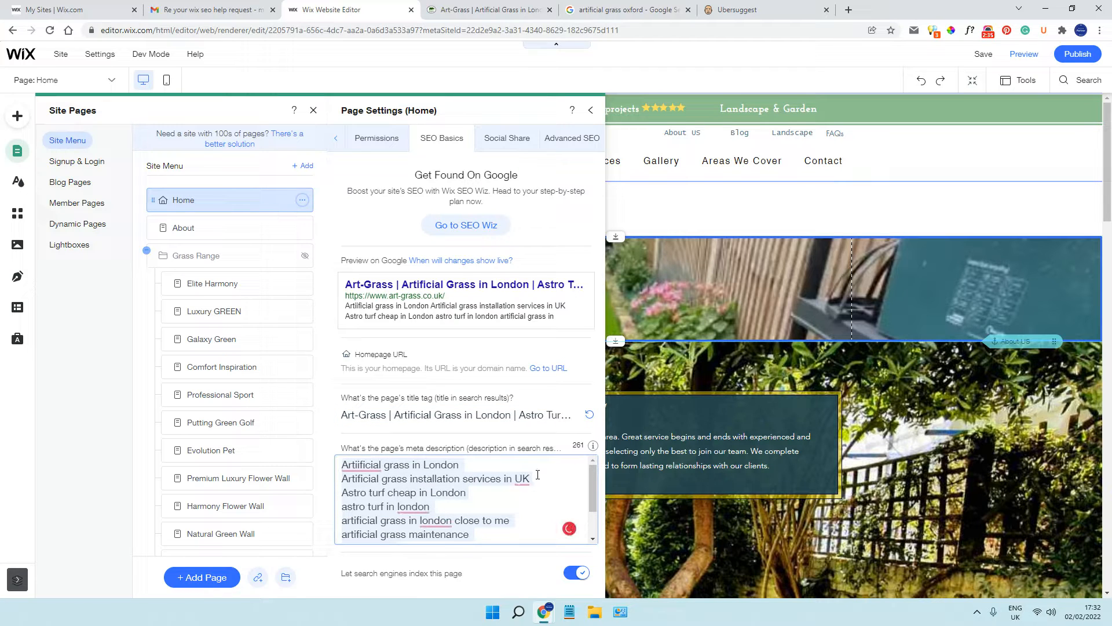
mouse_move(367, 462)
mouse_move(371, 494)
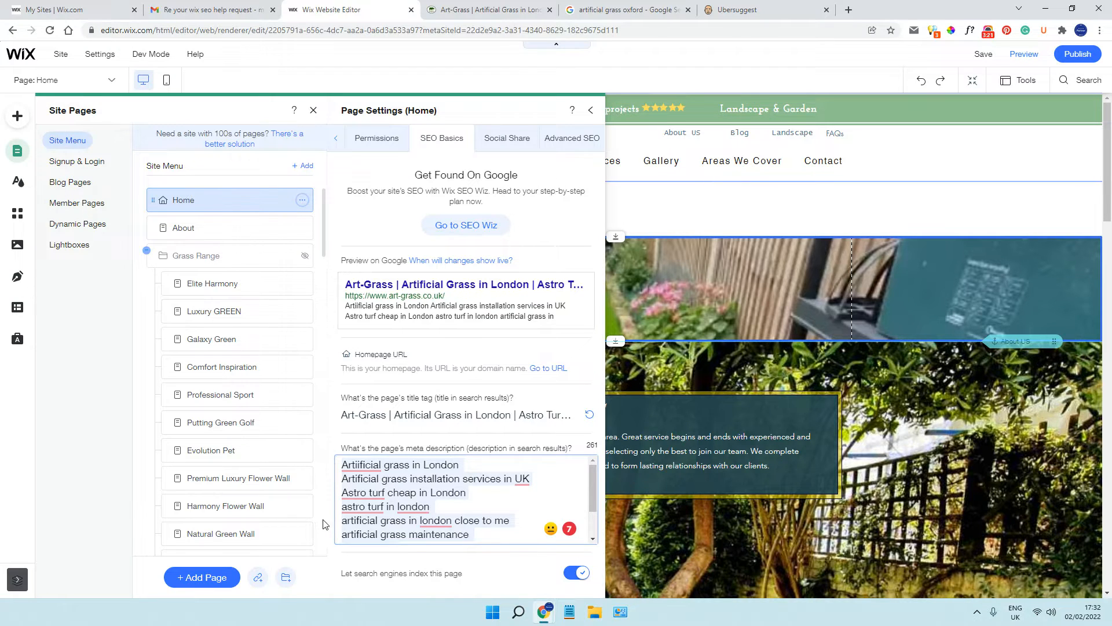
Check the Ubersuggest keyword ideas for artificial grass oxford, and return to Wix to review the Home page's title tag and meta description
left_click(744, 11)
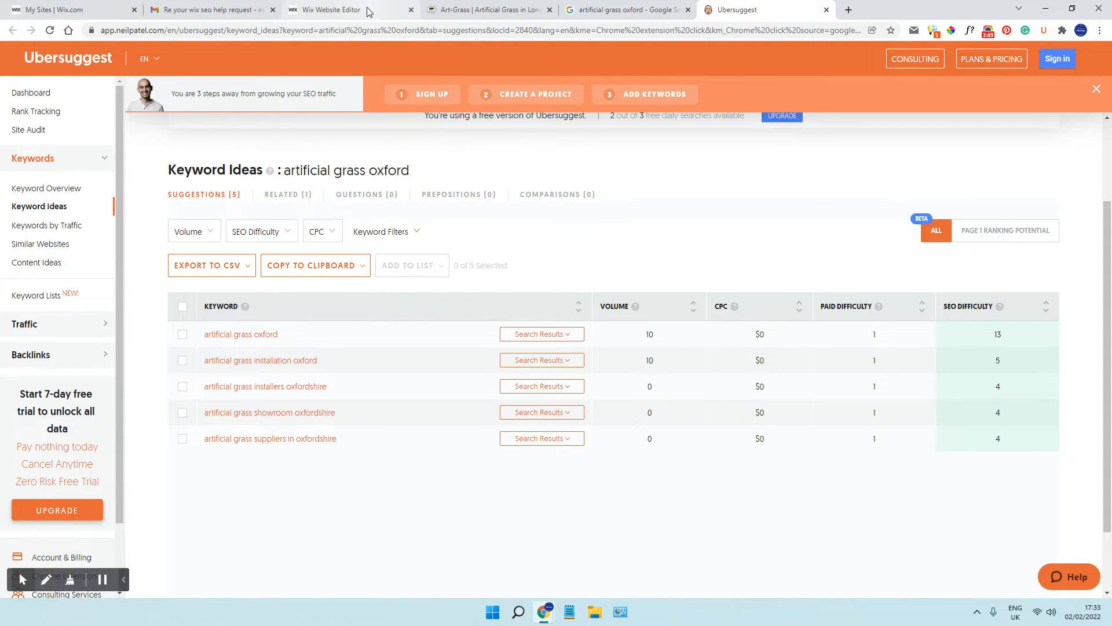
left_click(341, 9)
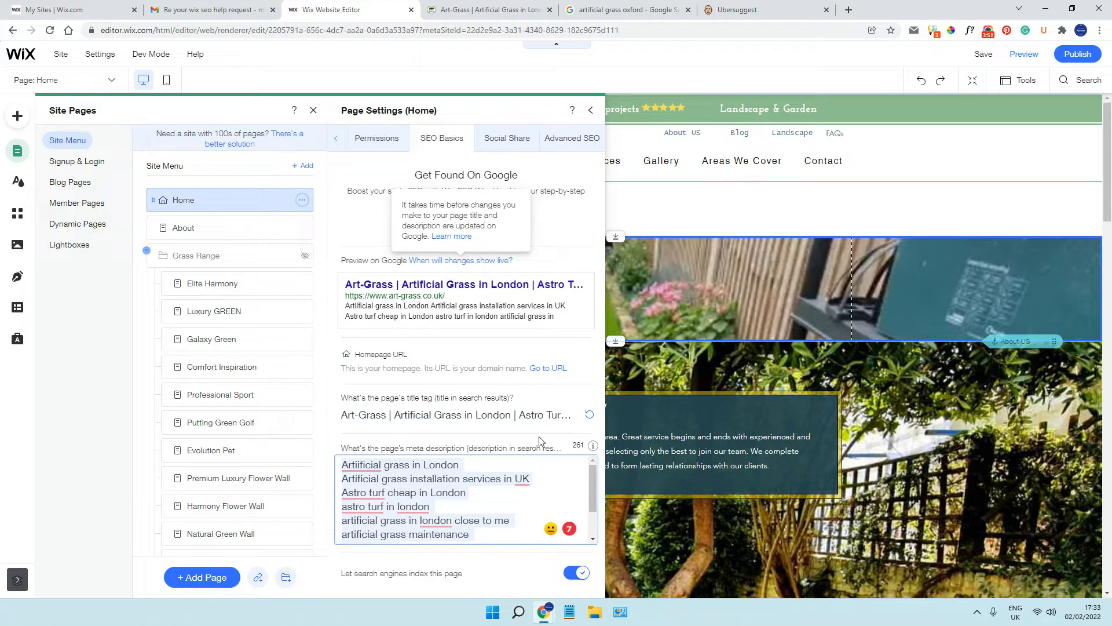
left_click(545, 414)
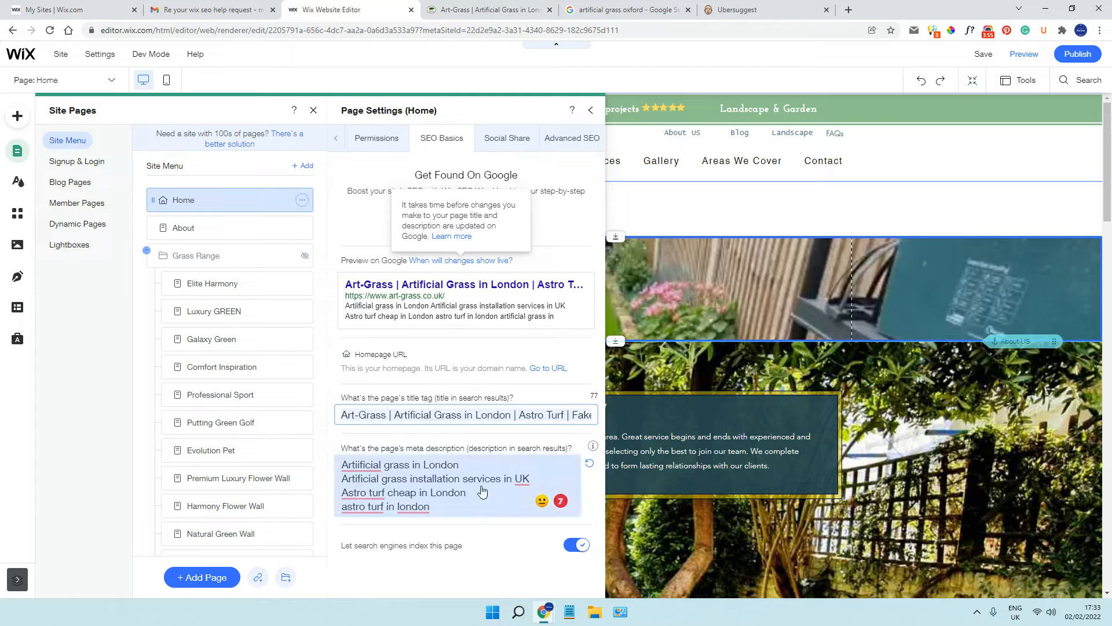
left_click(456, 471)
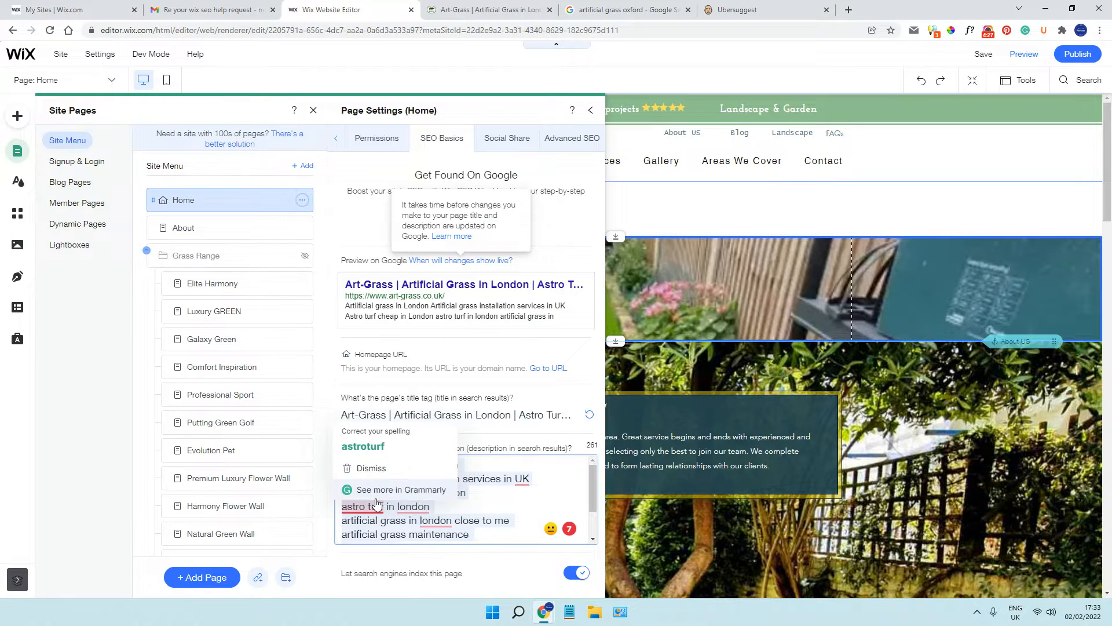
left_click(322, 494)
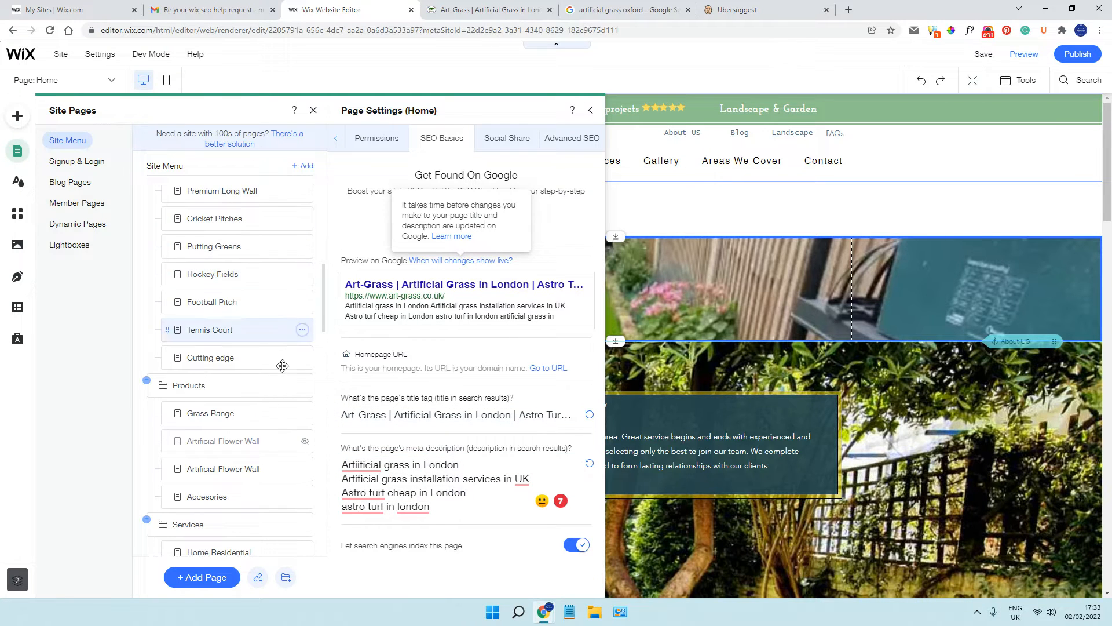
Open the About page's SEO basics and read its title tag from beginning to end
scroll(280, 391, "down", 5)
scroll(277, 371, "up", 6)
scroll(276, 360, "up", 6)
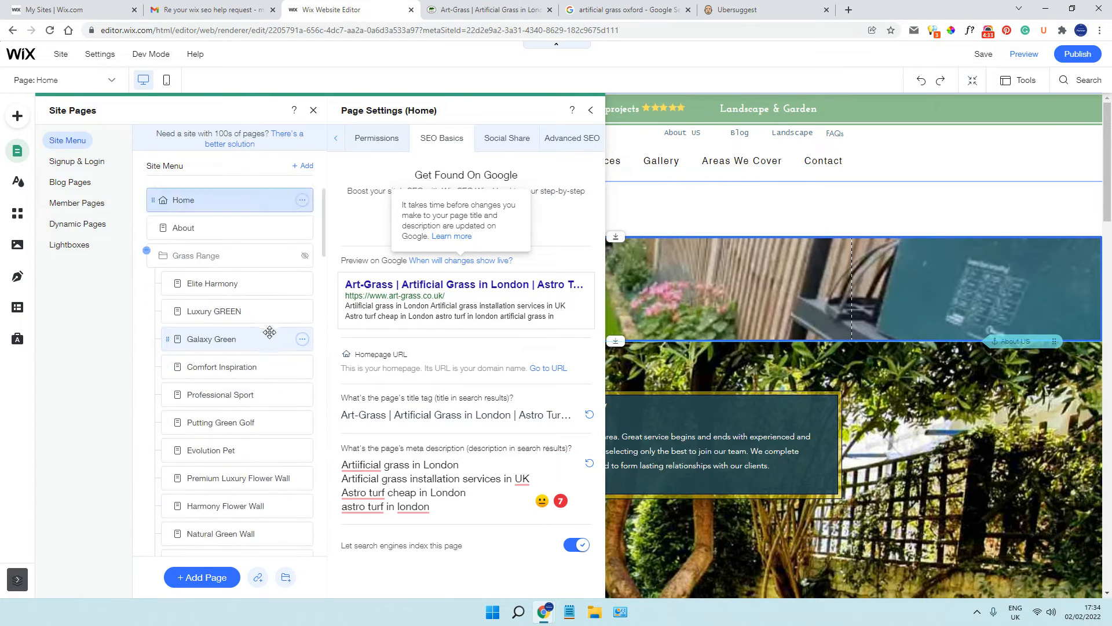
left_click(302, 228)
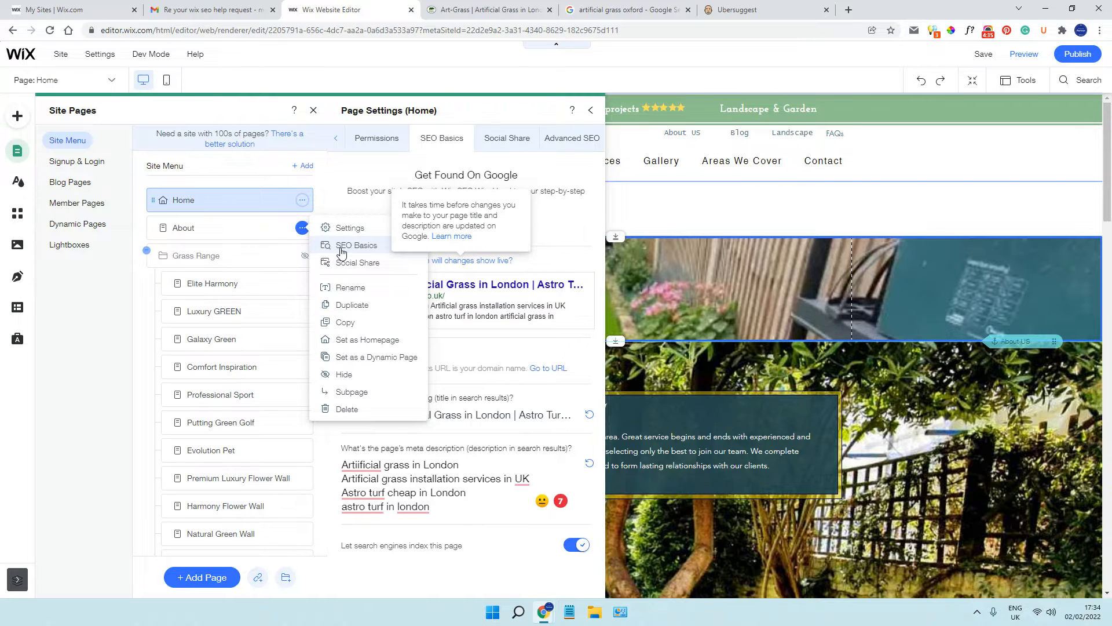
left_click(339, 248)
left_click(452, 437)
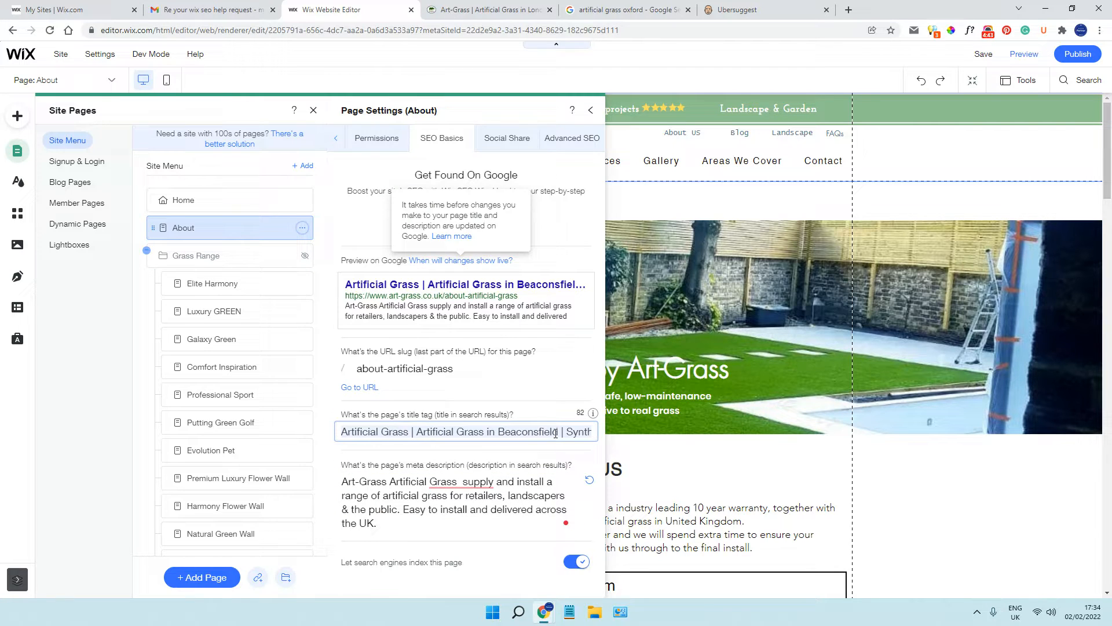
left_click_drag(563, 432, 588, 433)
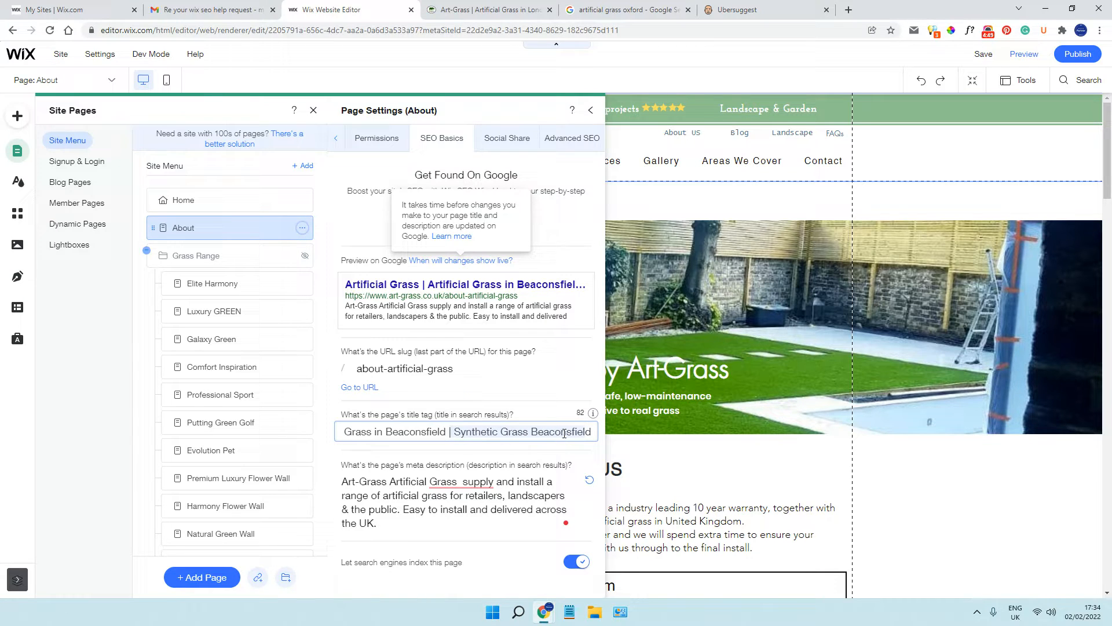
left_click_drag(573, 431, 336, 428)
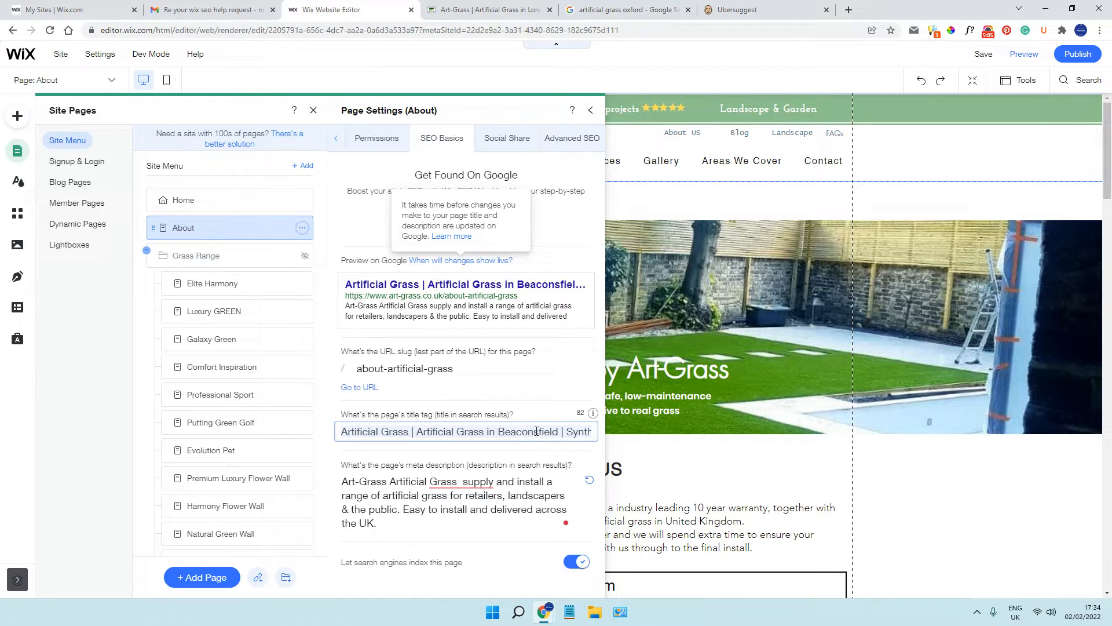
Read the About page's whole meta description and check the grammar suggestion for "Grass supply"
left_click(447, 495)
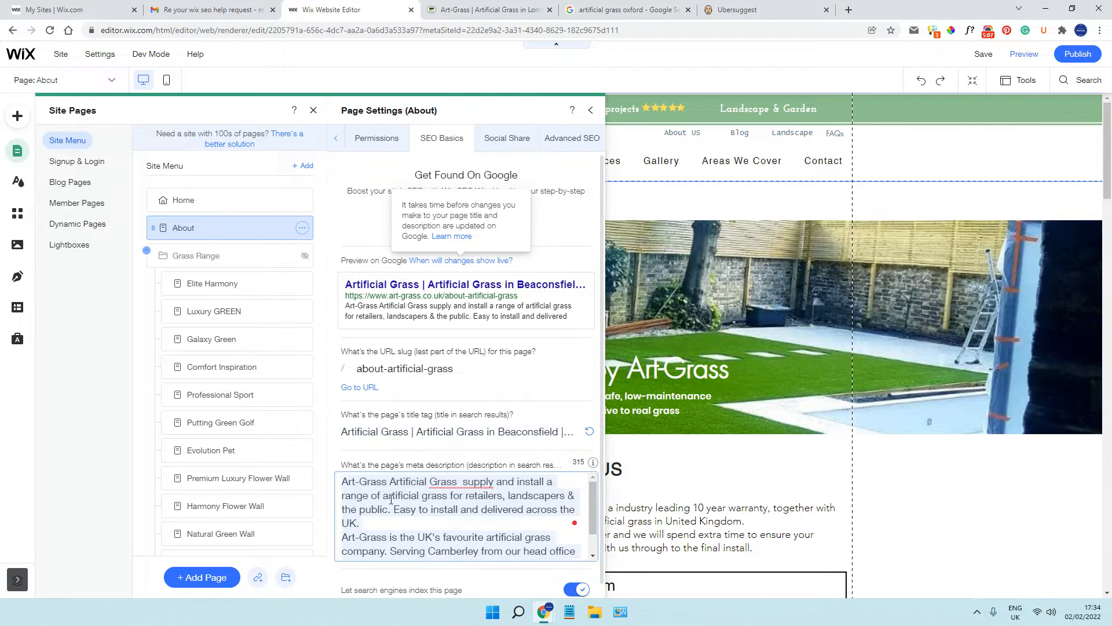
mouse_move(460, 484)
scroll(467, 509, "down", 1)
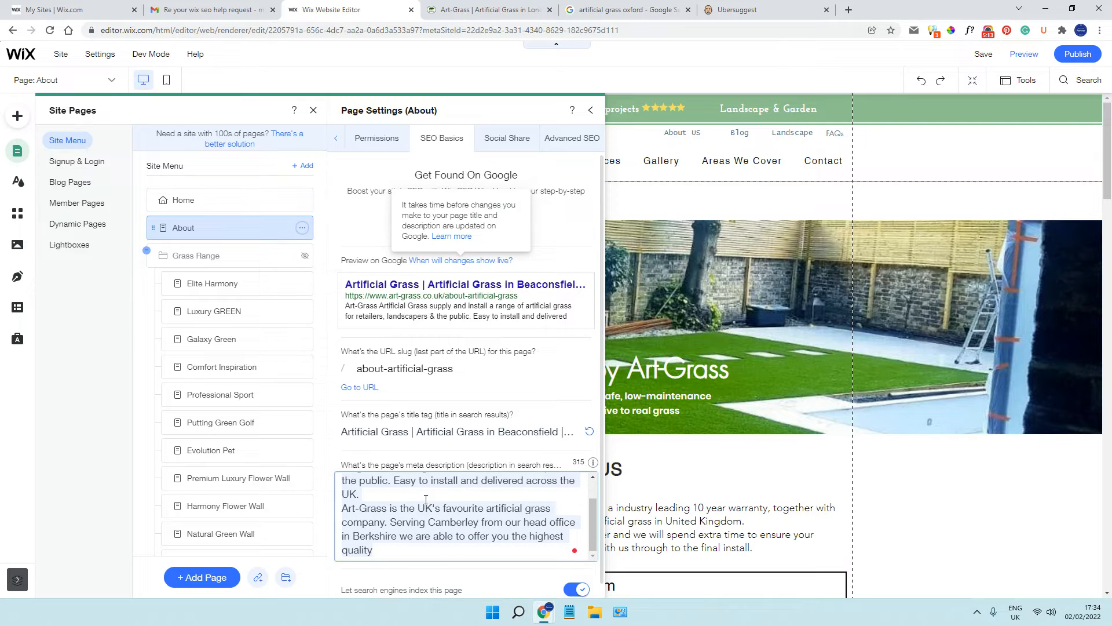
scroll(426, 499, "up", 1)
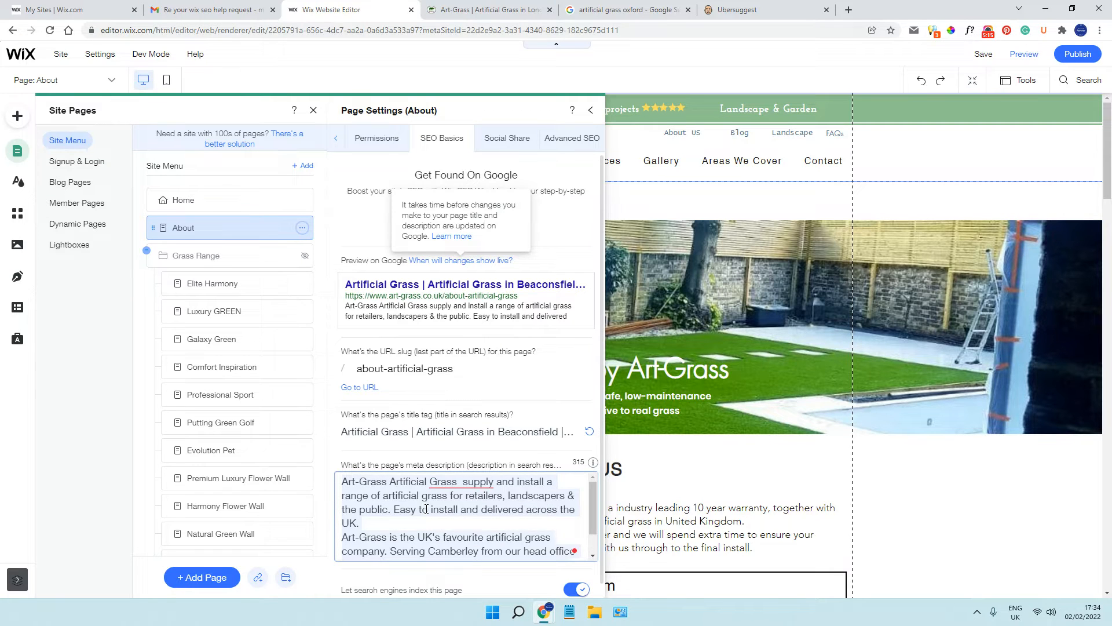
scroll(427, 509, "down", 1)
scroll(420, 515, "up", 1)
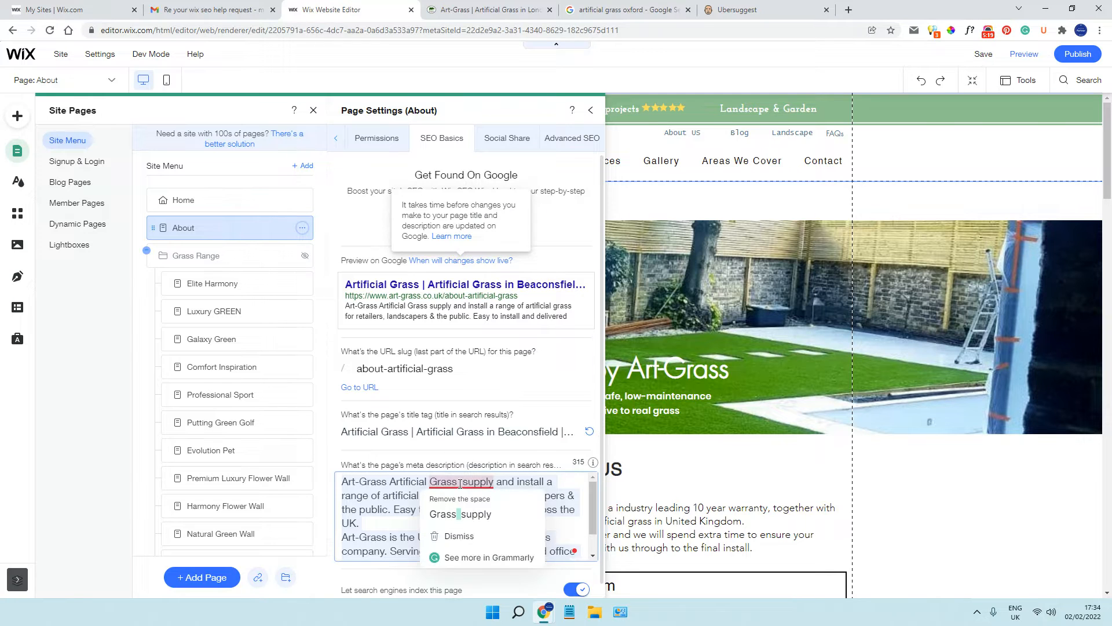
left_click(403, 524)
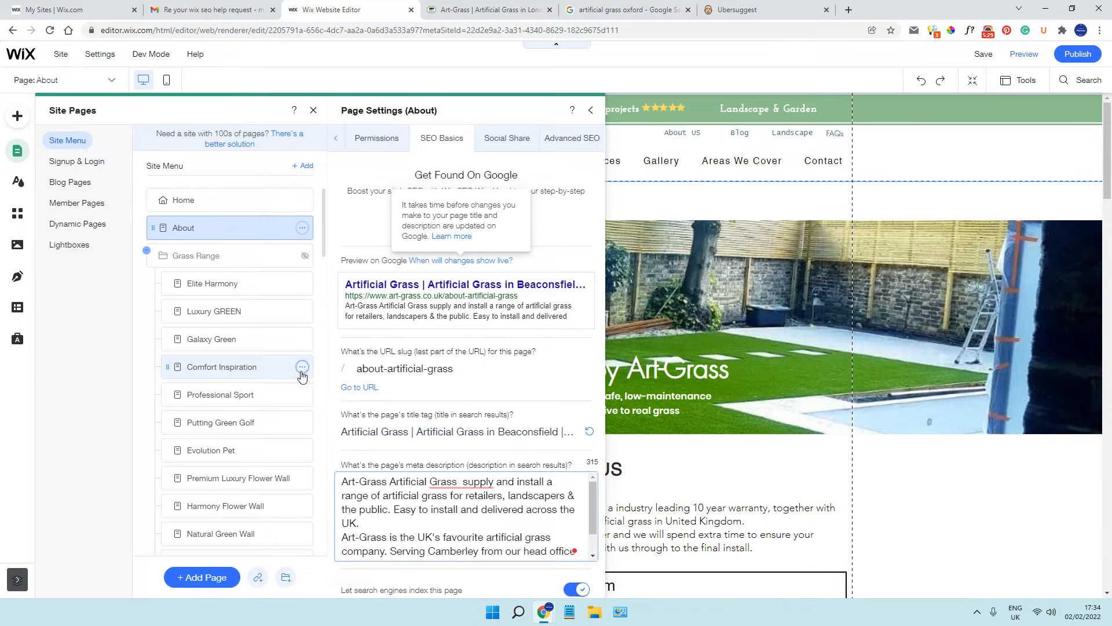
Open the SEO basics of the Galaxy Green page and examine its title tag
left_click(302, 339)
left_click(362, 357)
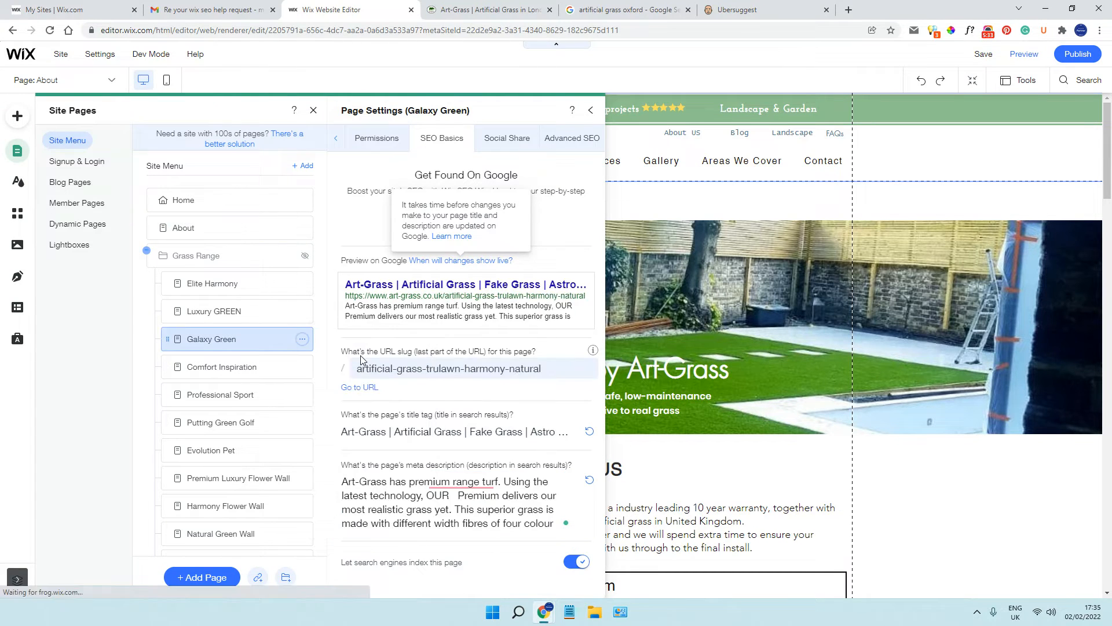
left_click(416, 433)
left_click(347, 433)
left_click_drag(347, 432, 585, 431)
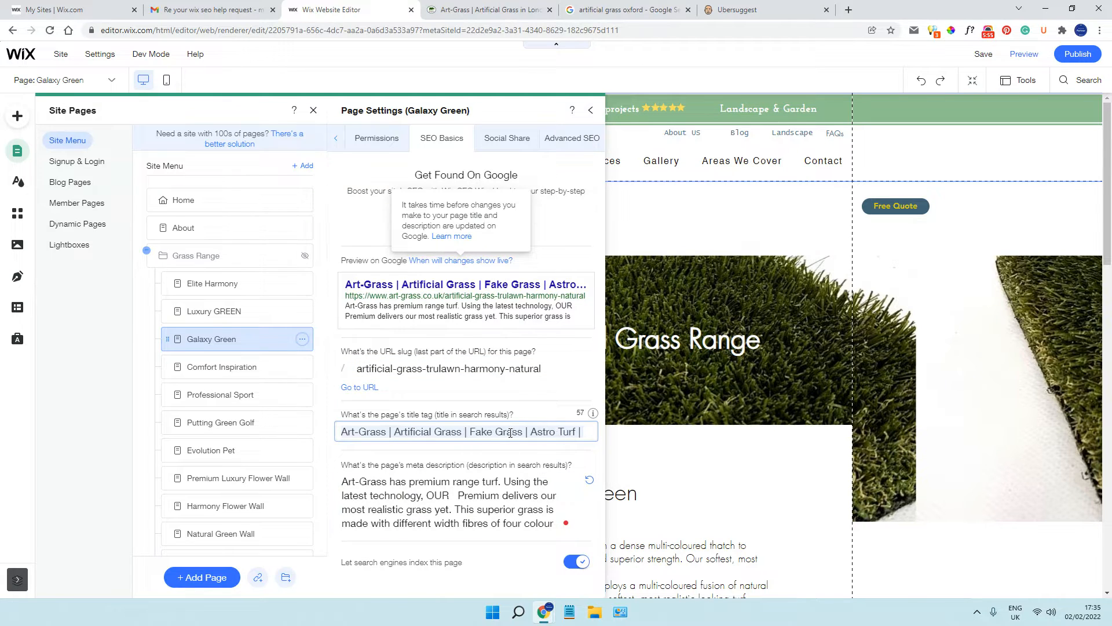
Read the Galaxy Green page's meta description to its end and check the grammar suggestions for "most soft" and "most dense"
left_click(461, 485)
scroll(461, 485, "down", 2)
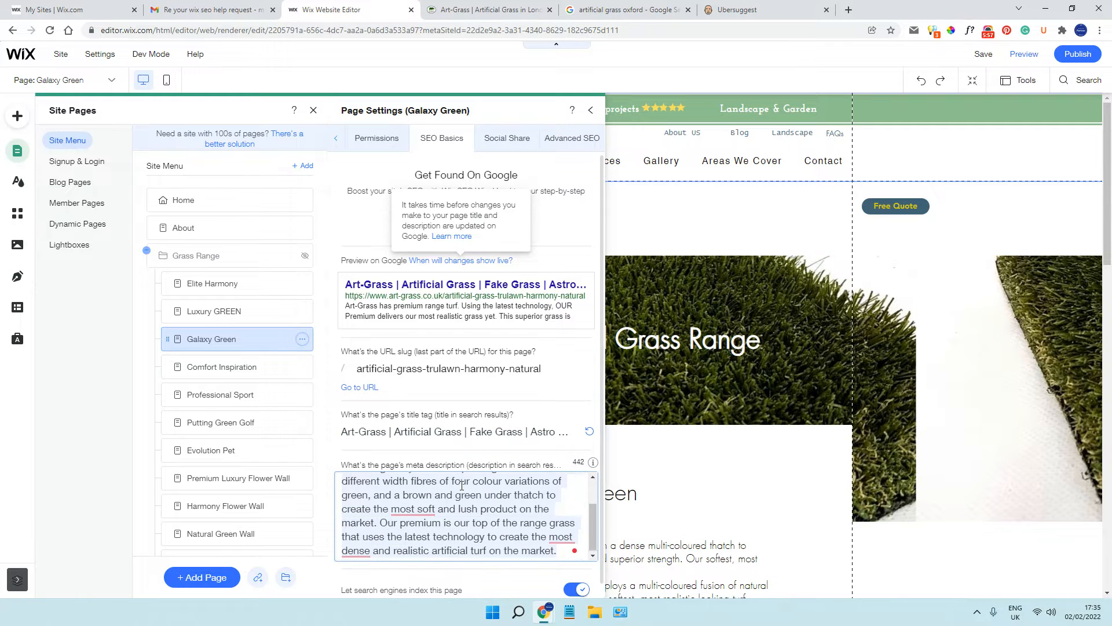
mouse_move(411, 508)
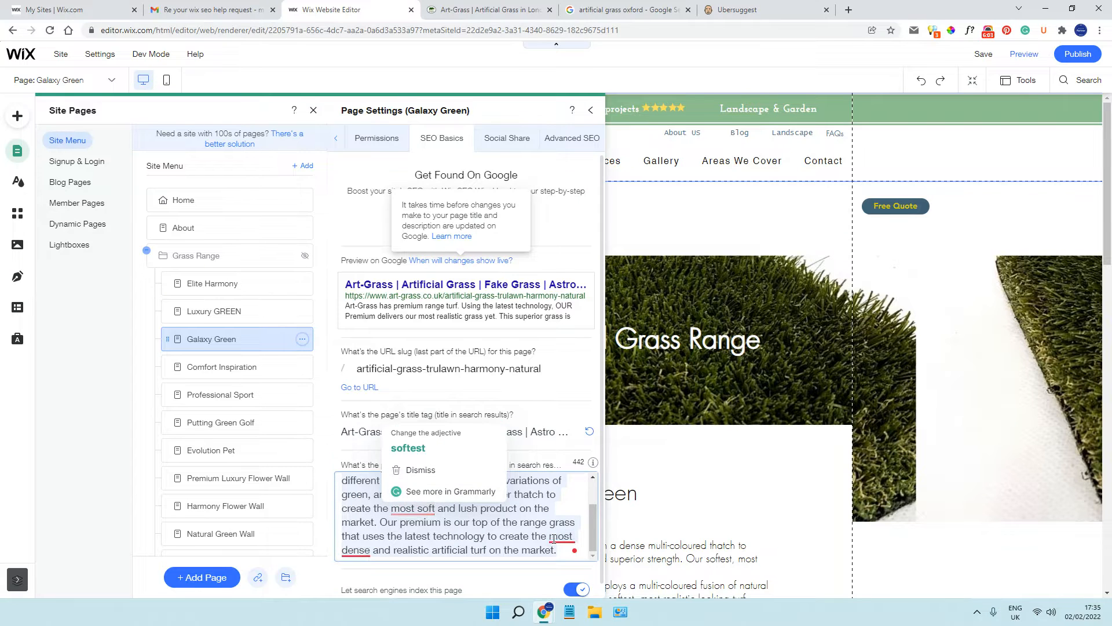
mouse_move(554, 539)
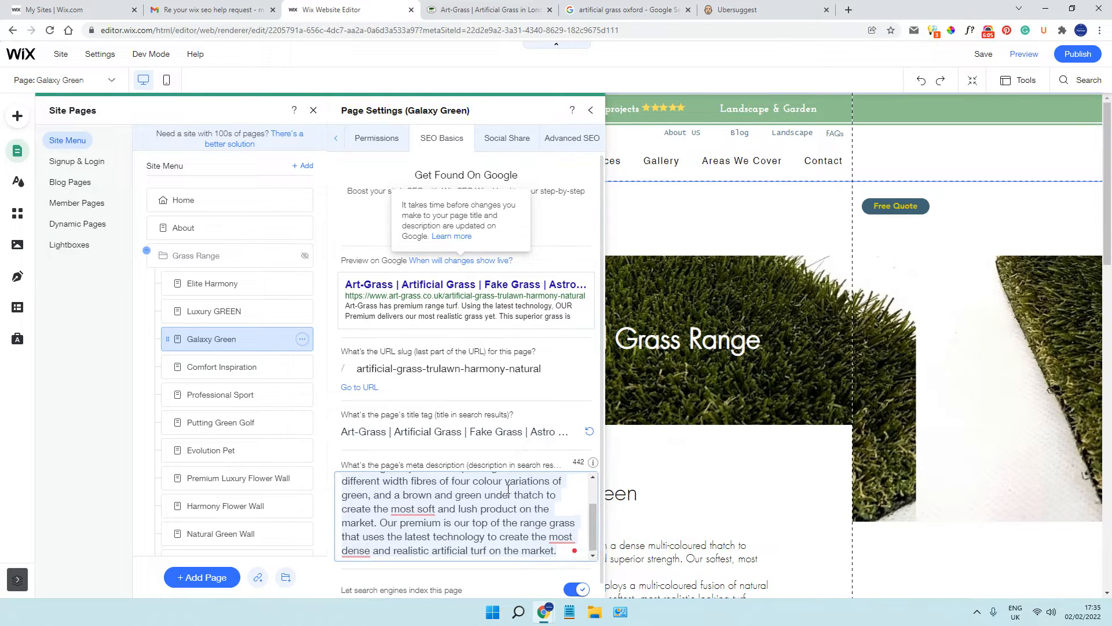
Find the Artificial Grass in Oxford page in the site menu and open its SEO basics
scroll(481, 492, "up", 3)
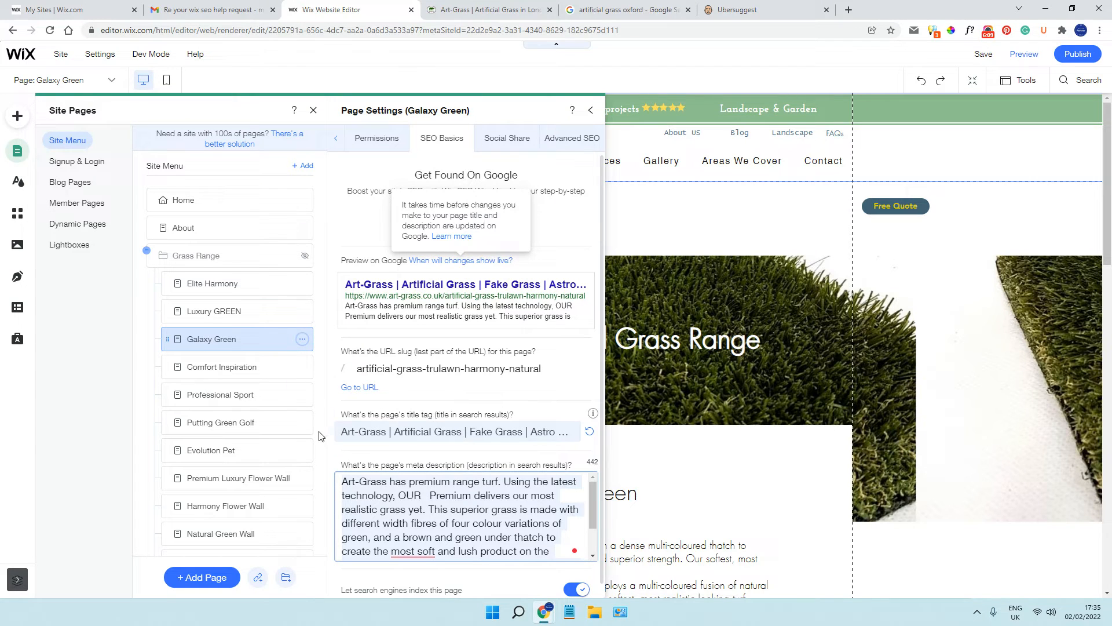
scroll(287, 408, "down", 2)
scroll(288, 409, "down", 1)
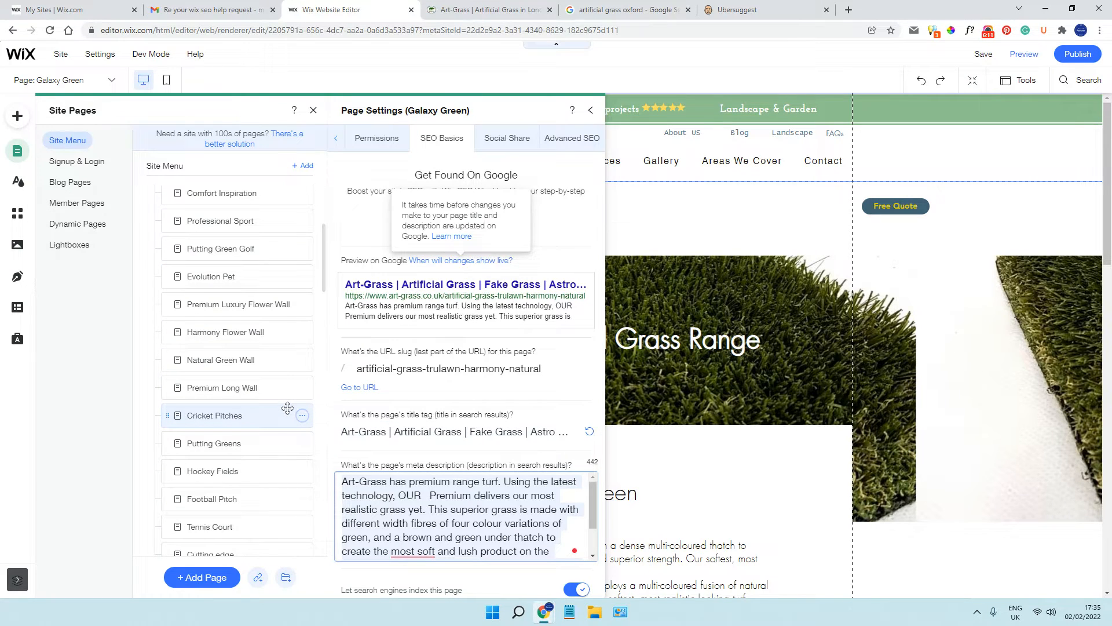
scroll(288, 409, "down", 7)
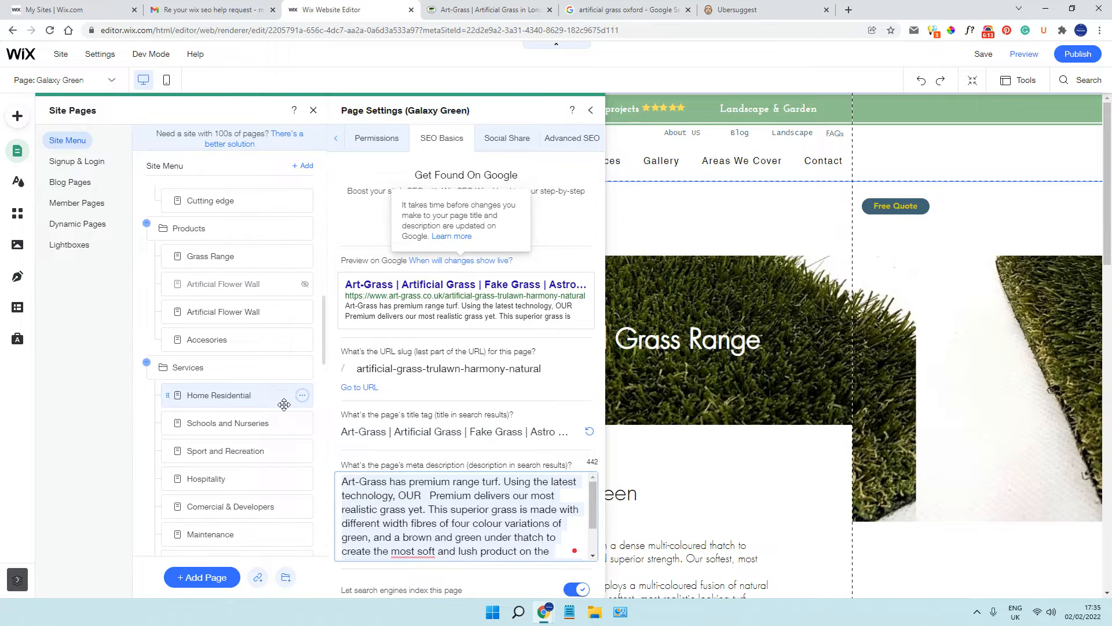
scroll(284, 405, "down", 8)
scroll(284, 404, "down", 5)
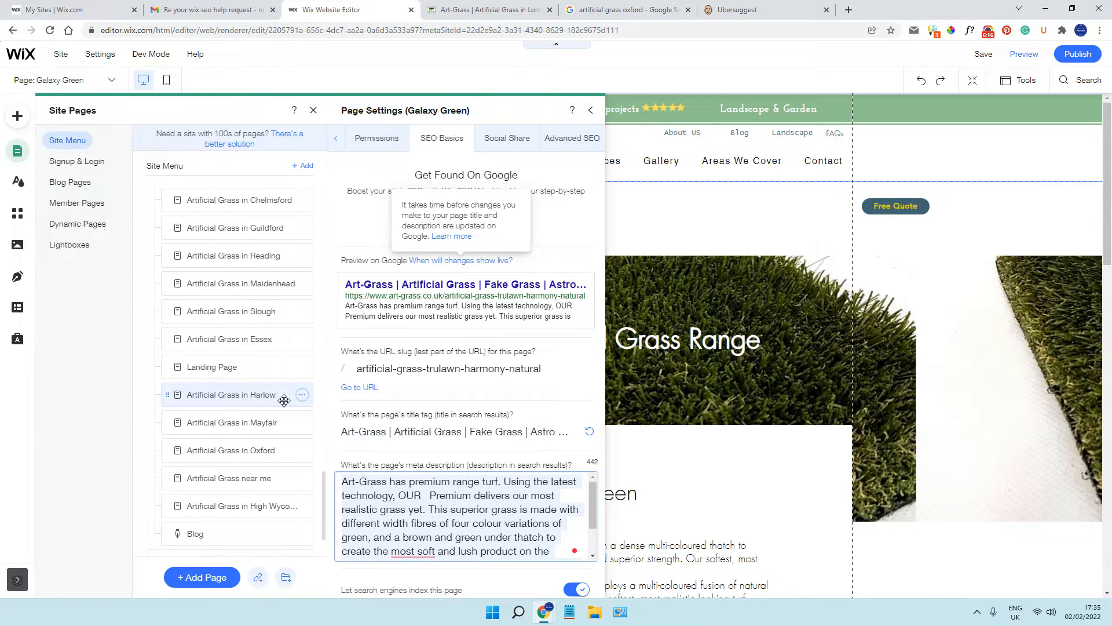
left_click(303, 453)
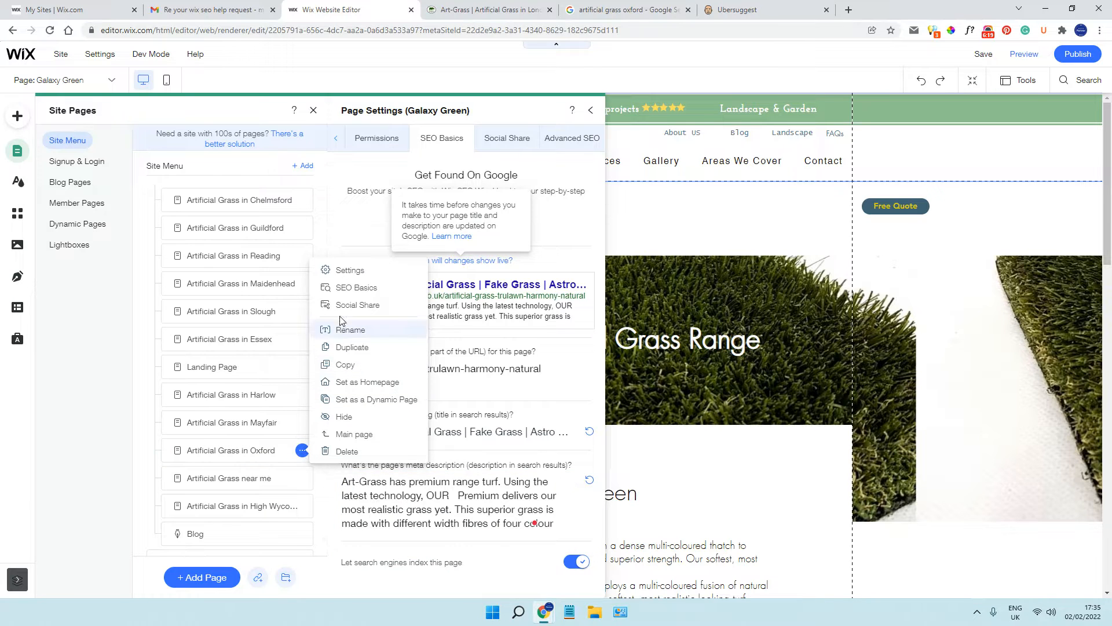
left_click(345, 292)
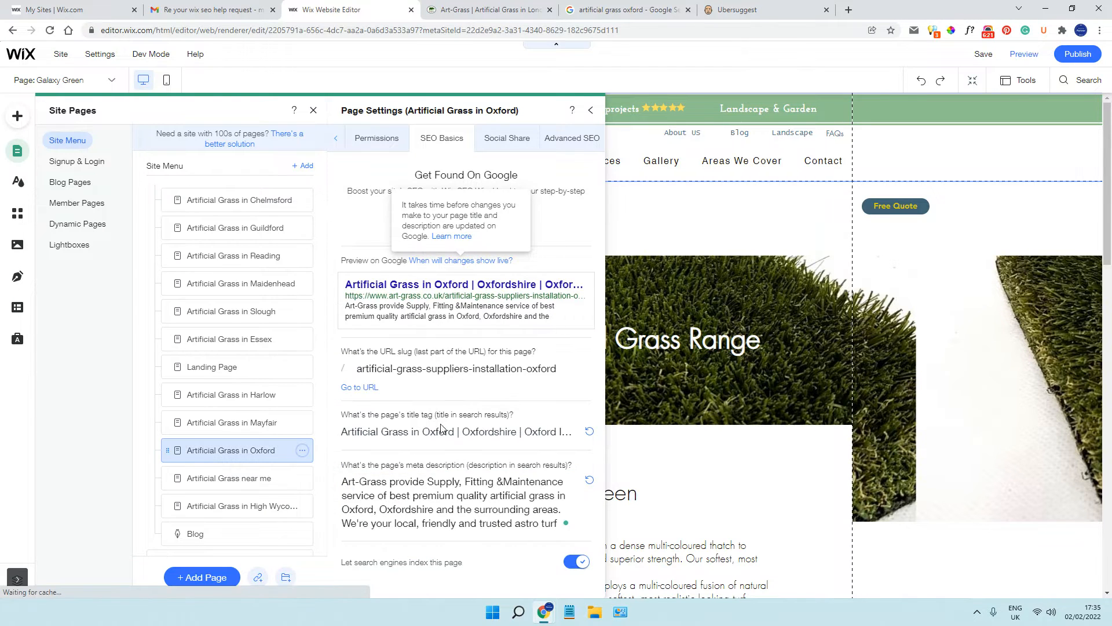
Read the Oxford page's title tag to its end and its whole meta description
left_click(464, 432)
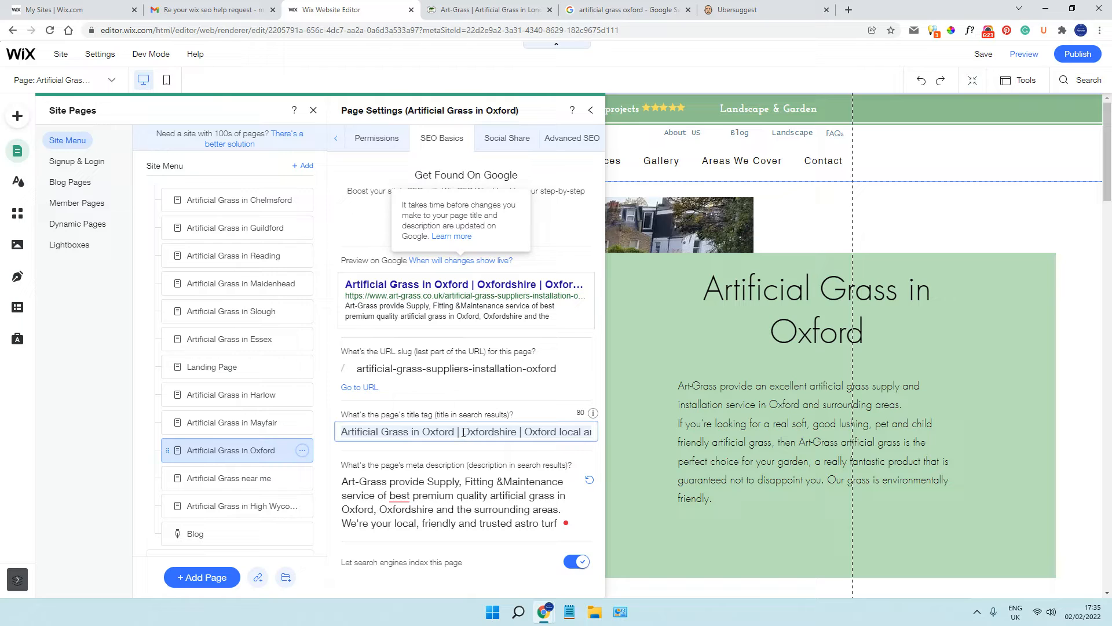
left_click_drag(457, 433, 592, 431)
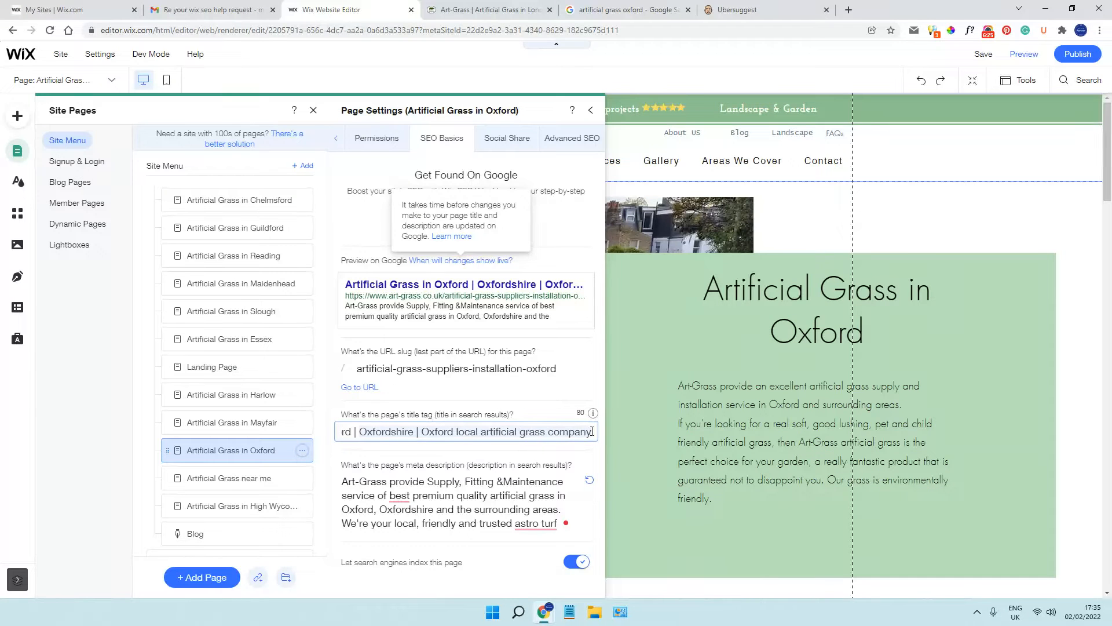
left_click(526, 448)
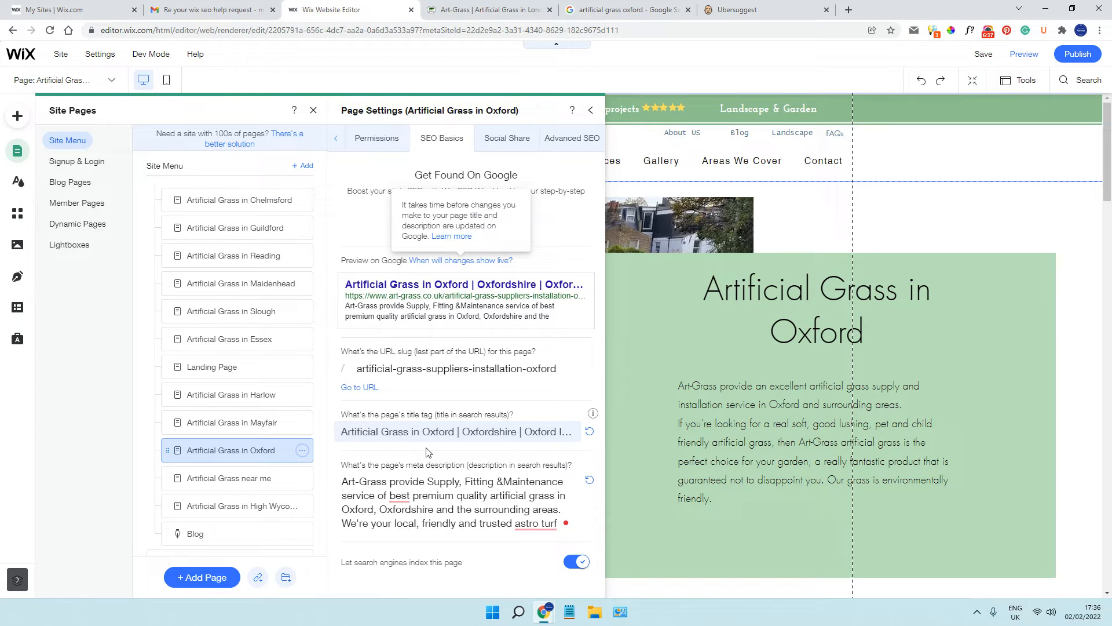
left_click(430, 497)
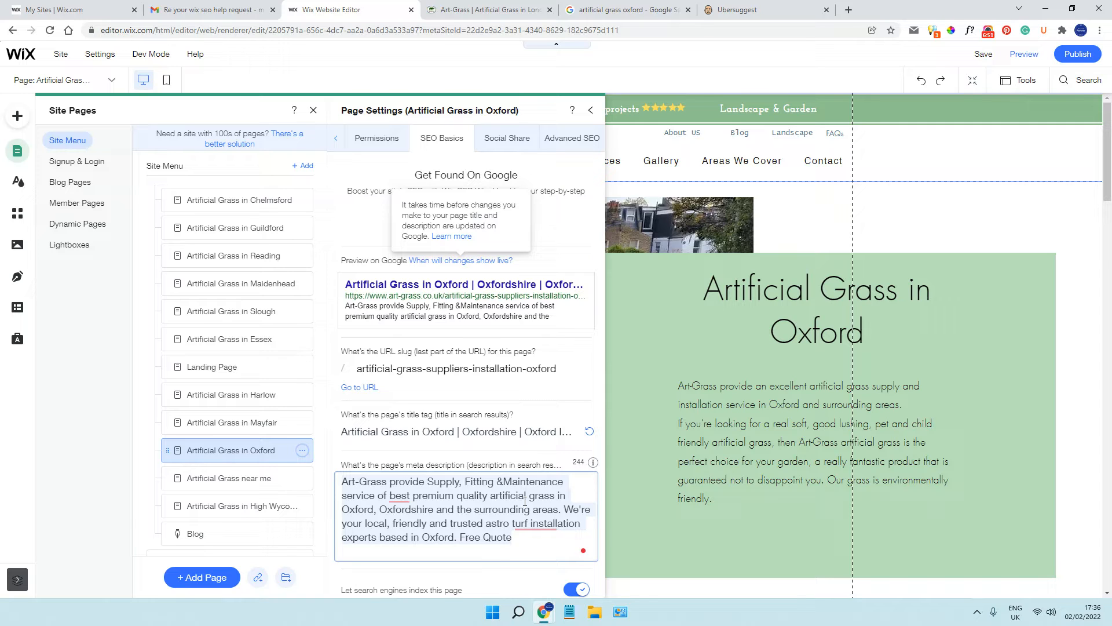
left_click(496, 571)
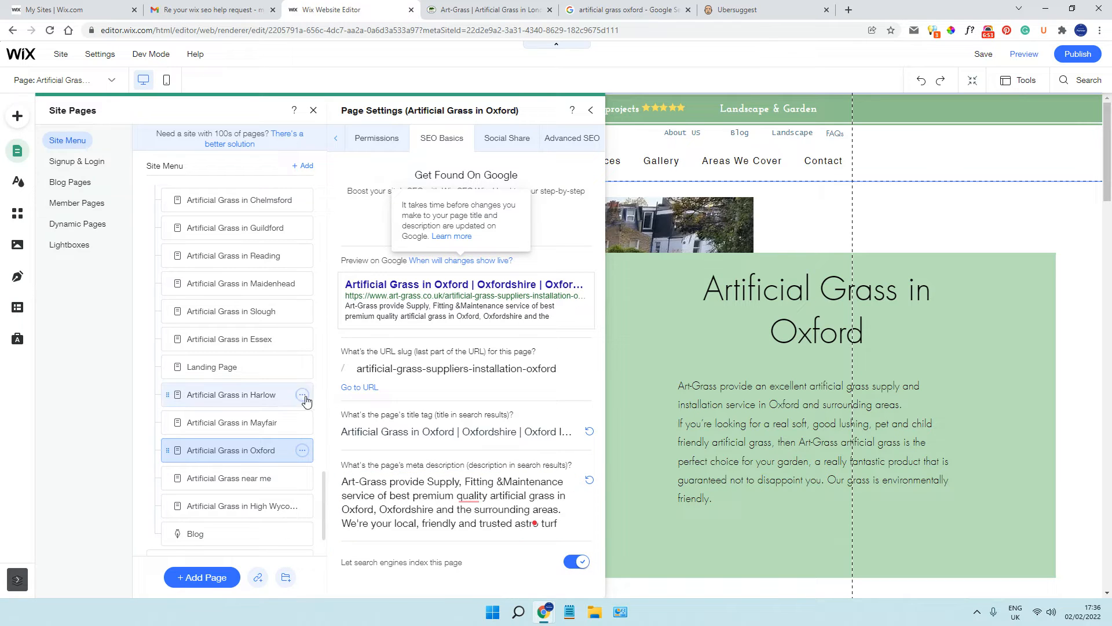
Open the SEO basics of the Artificial Grass in Harlow page and read its title tag to the end
scroll(293, 395, "down", 1)
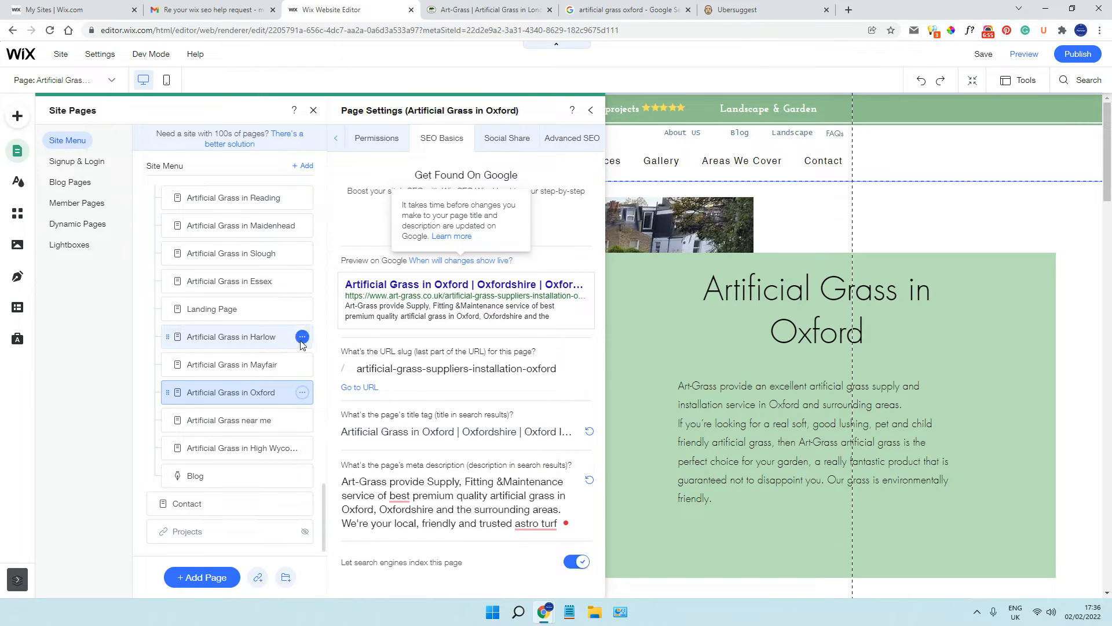
left_click(302, 338)
left_click(333, 355)
left_click(507, 433)
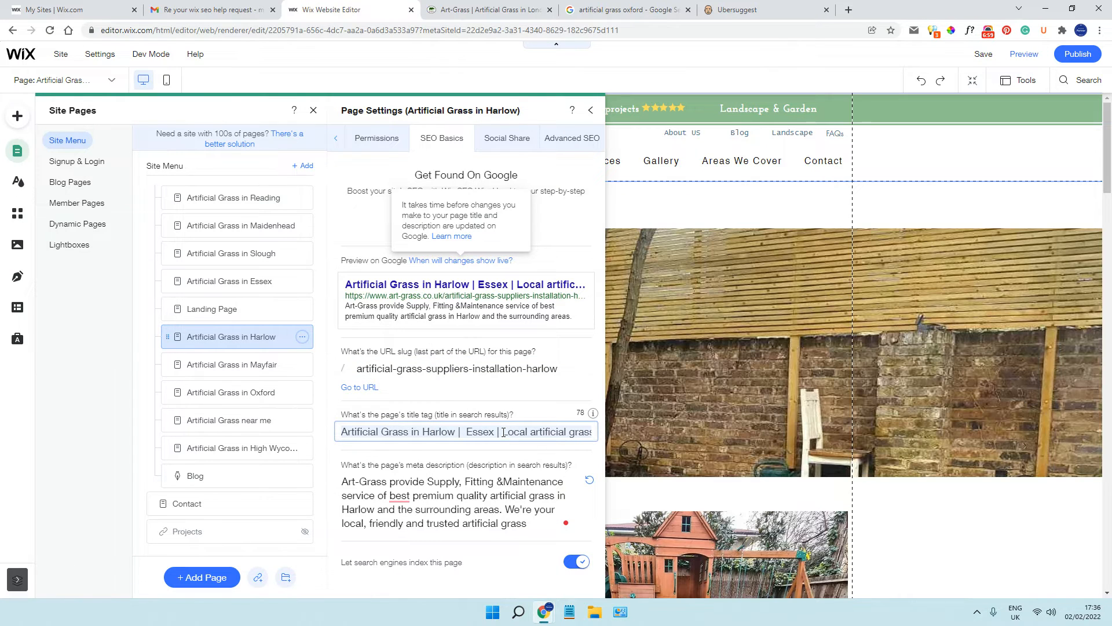
left_click_drag(573, 433, 596, 433)
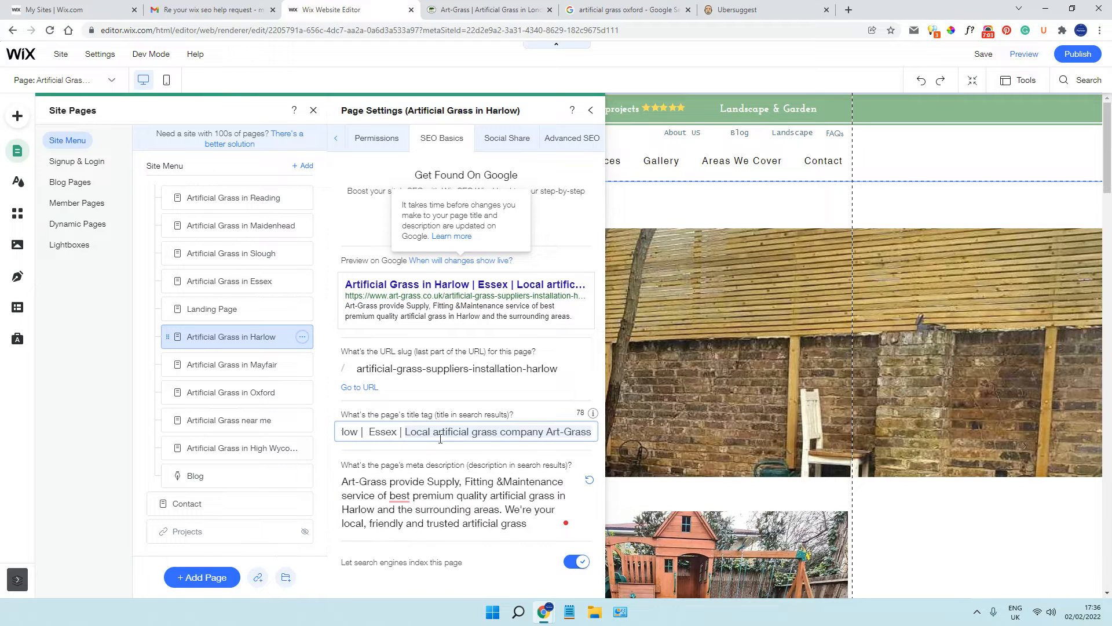
left_click(496, 450)
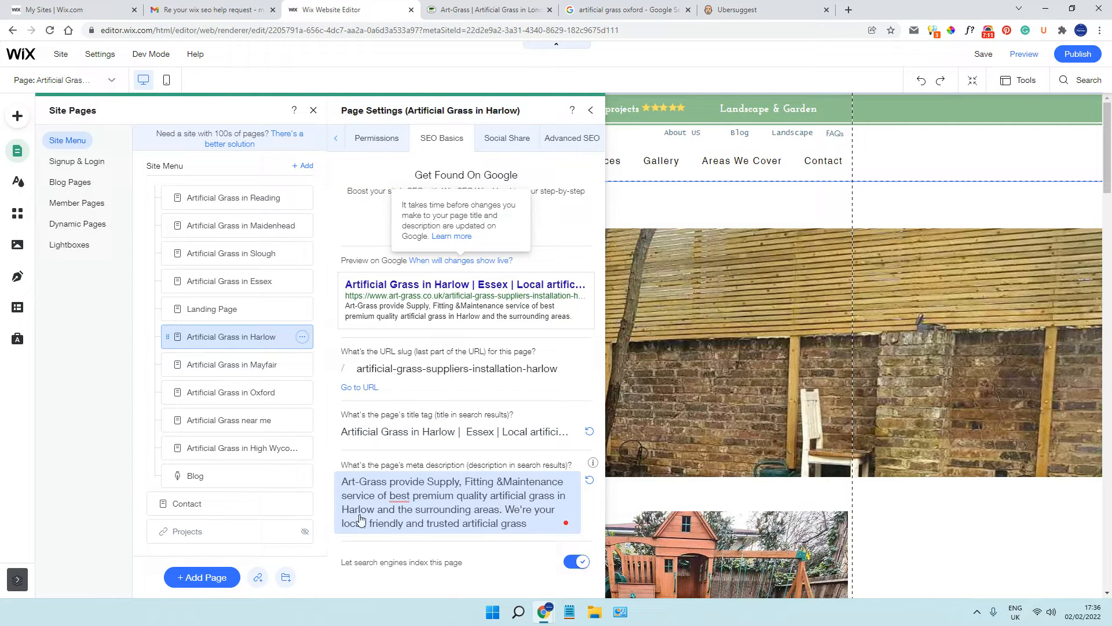
Insert the missing space before "Maintenance" in the Harlow page's meta description so it reads "Fitting & Maintenance"
left_click(501, 486)
left_click(505, 481)
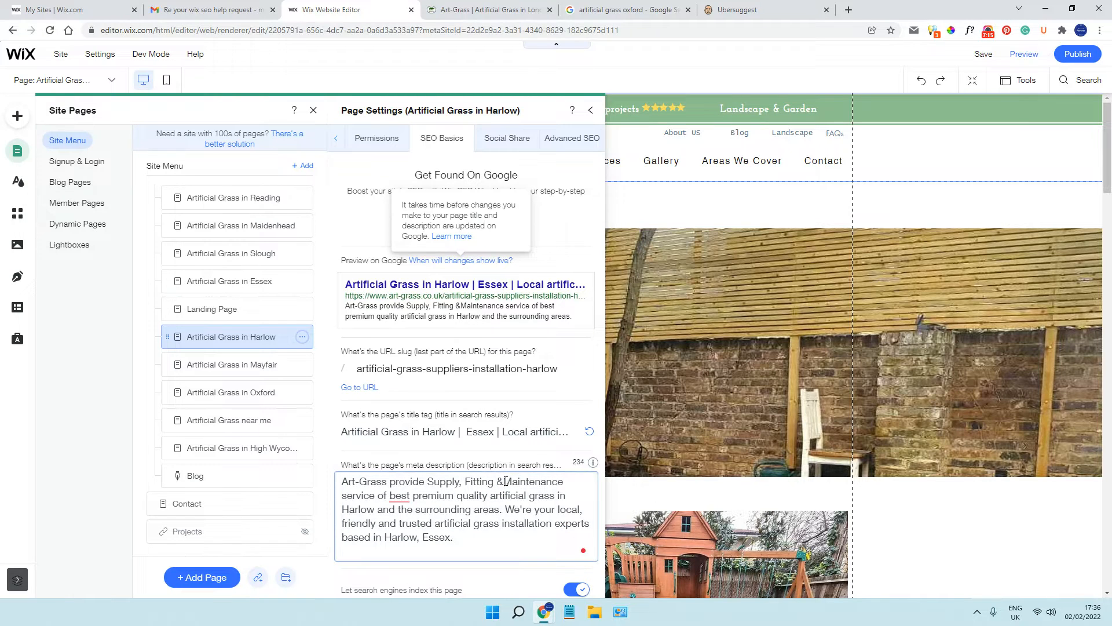
left_click(523, 568)
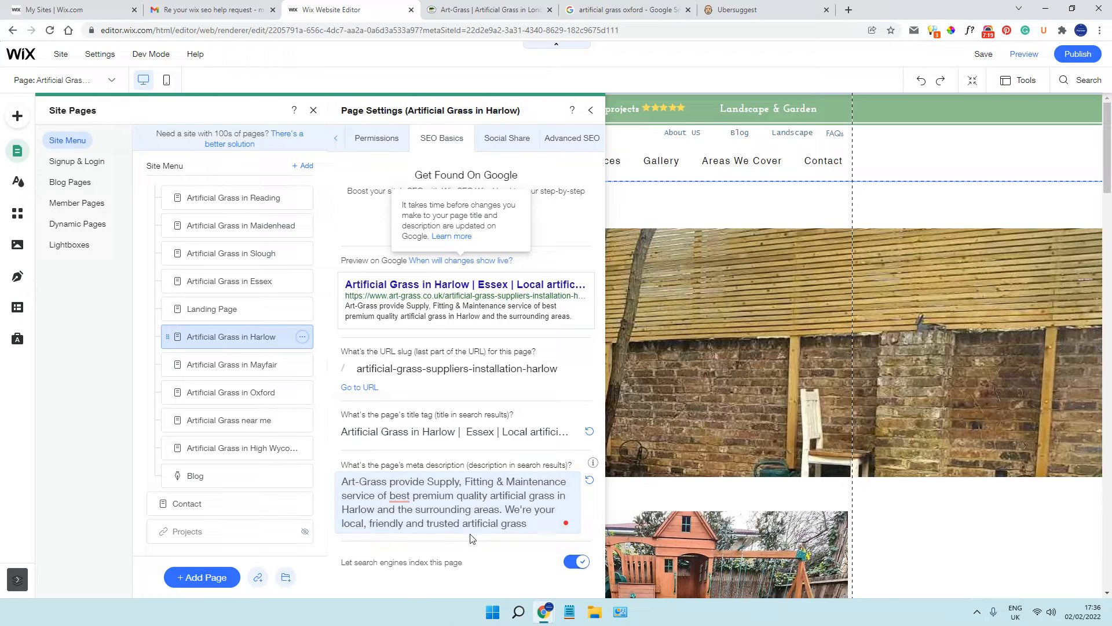
Open the SEO basics of the Artificial Grass in Mayfair page and examine its title tag
scroll(287, 449, "down", 1)
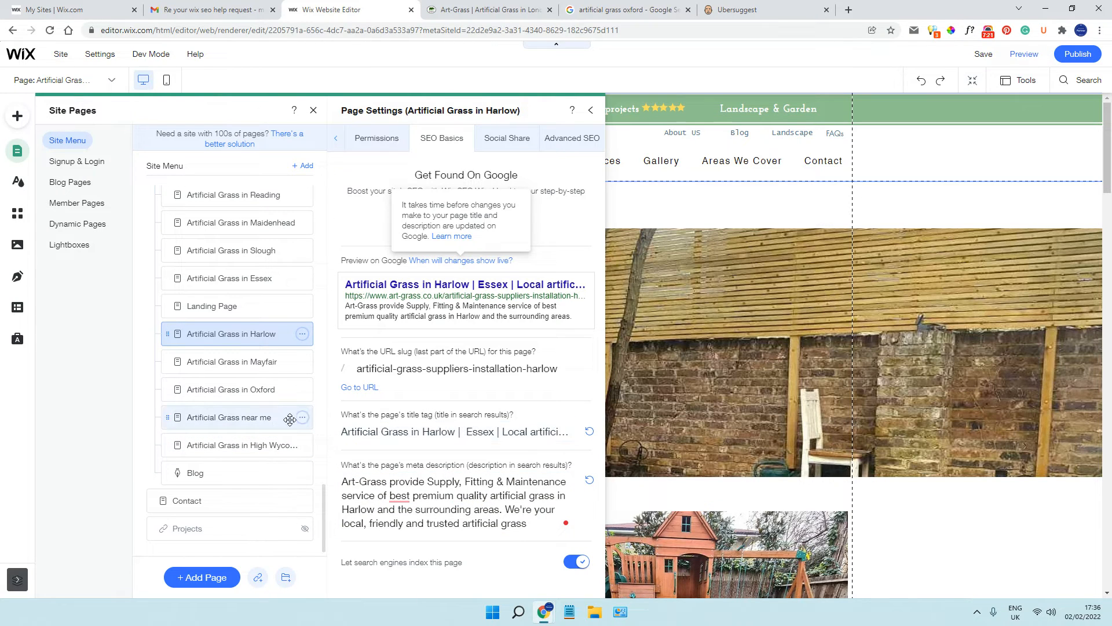
left_click(302, 361)
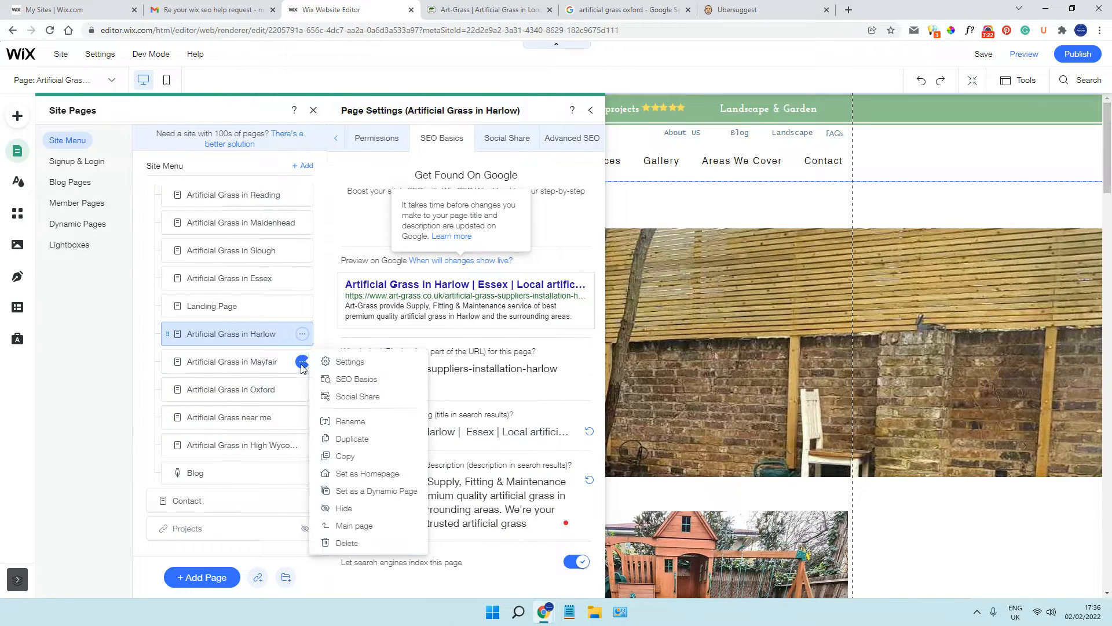
left_click(340, 382)
left_click(468, 438)
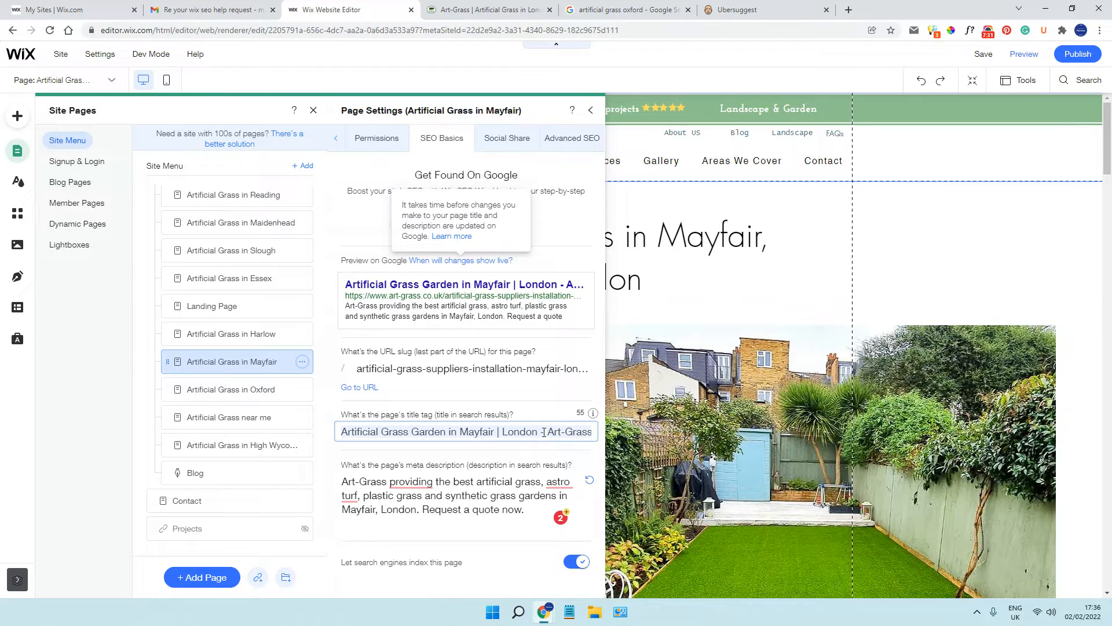
Read the Mayfair page's meta description and check the grammar suggestions for "providing" and "astro turf"
left_click(438, 483)
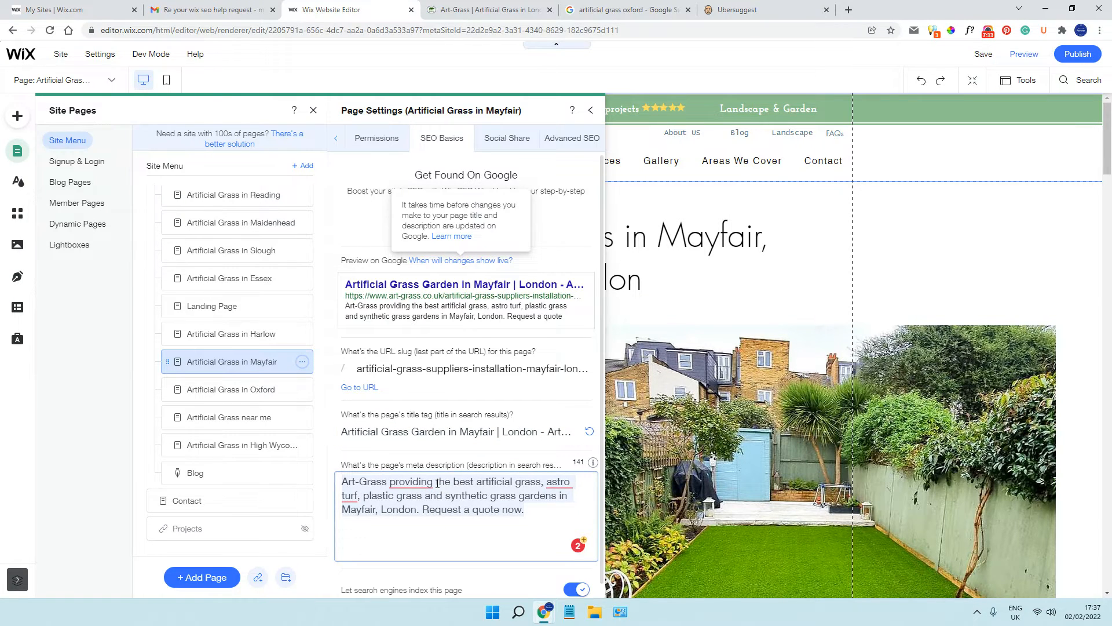
mouse_move(422, 482)
mouse_move(567, 483)
left_click(473, 570)
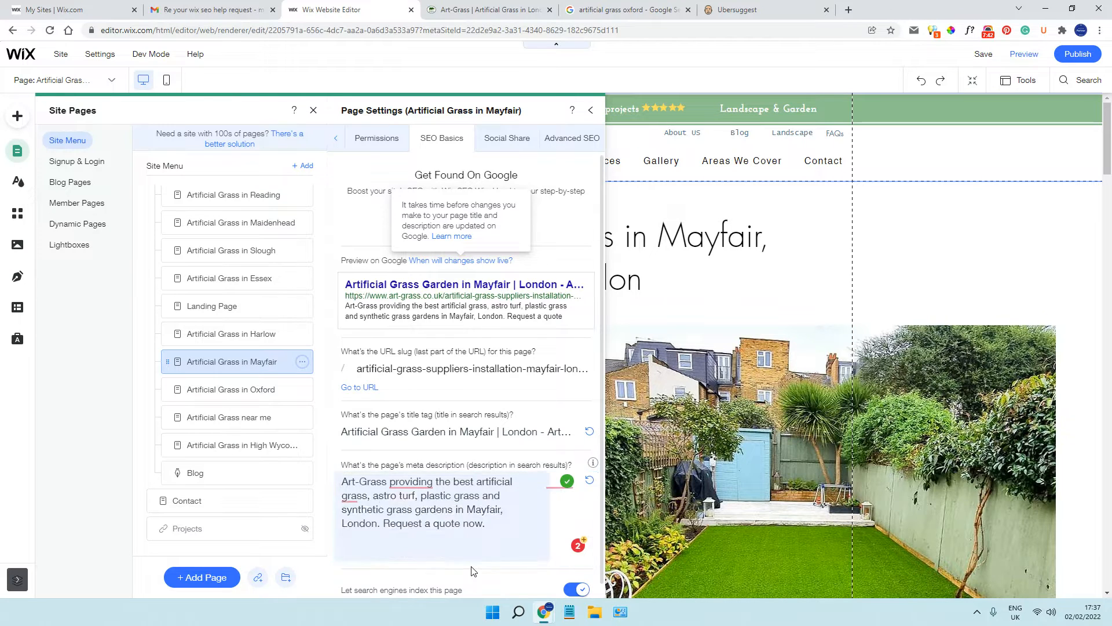
left_click(469, 512)
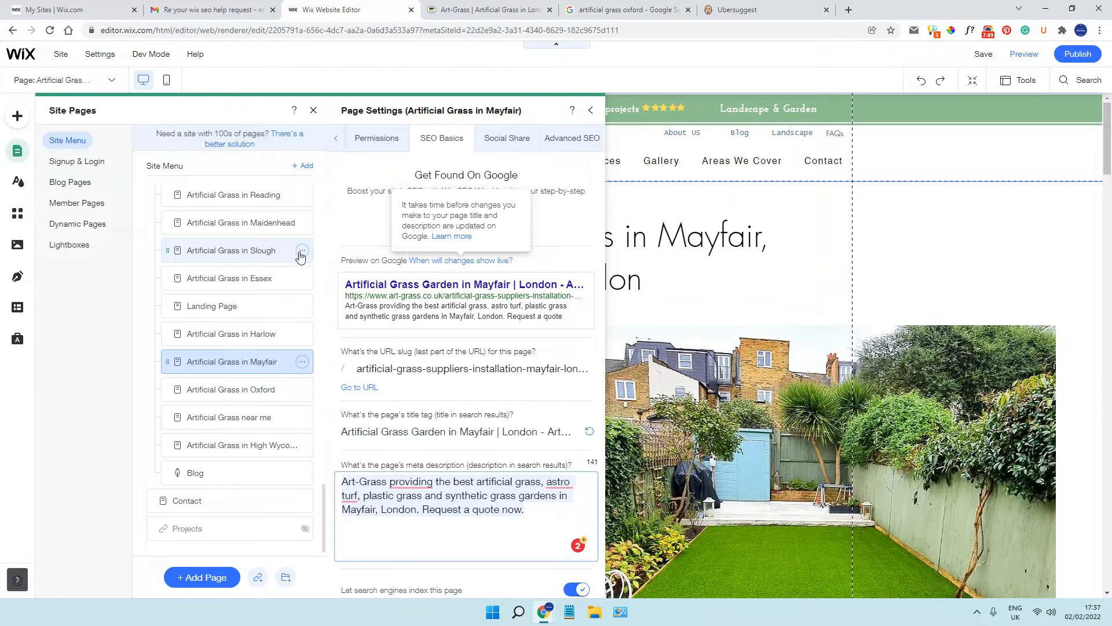
Open the SEO basics of the Artificial Grass in Slough page and read its title tag and full meta description
left_click(302, 250)
left_click(345, 268)
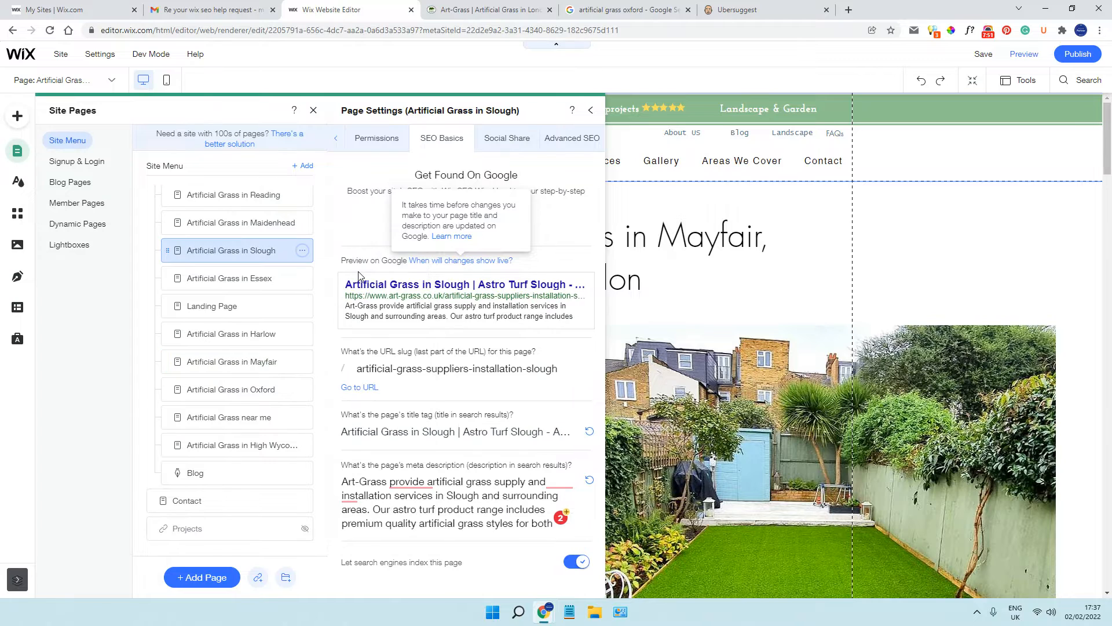
left_click(463, 431)
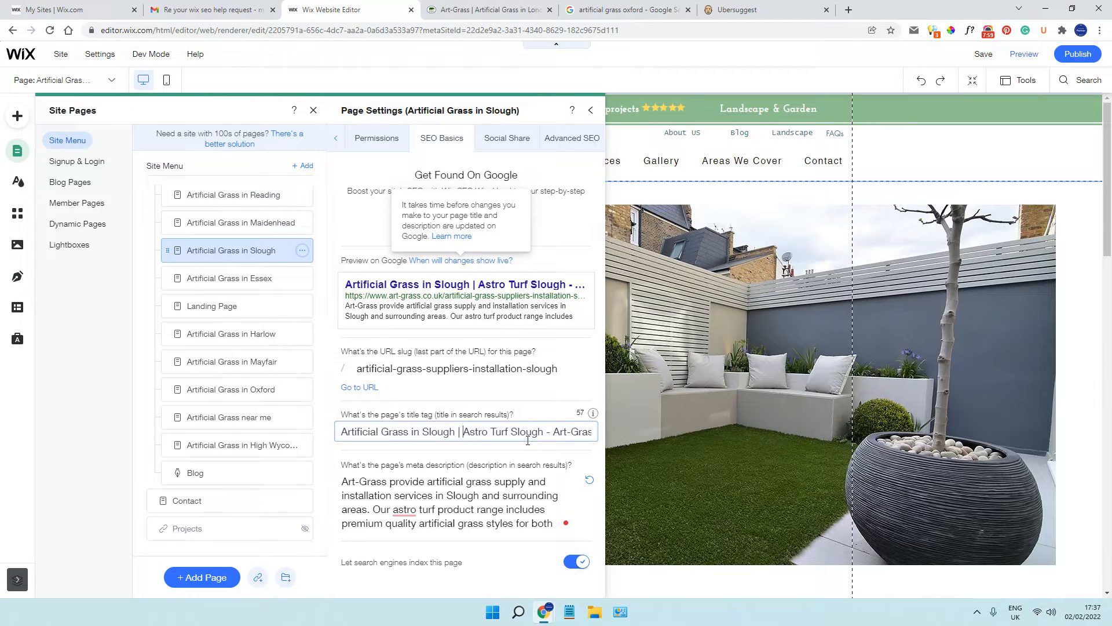
left_click(464, 492)
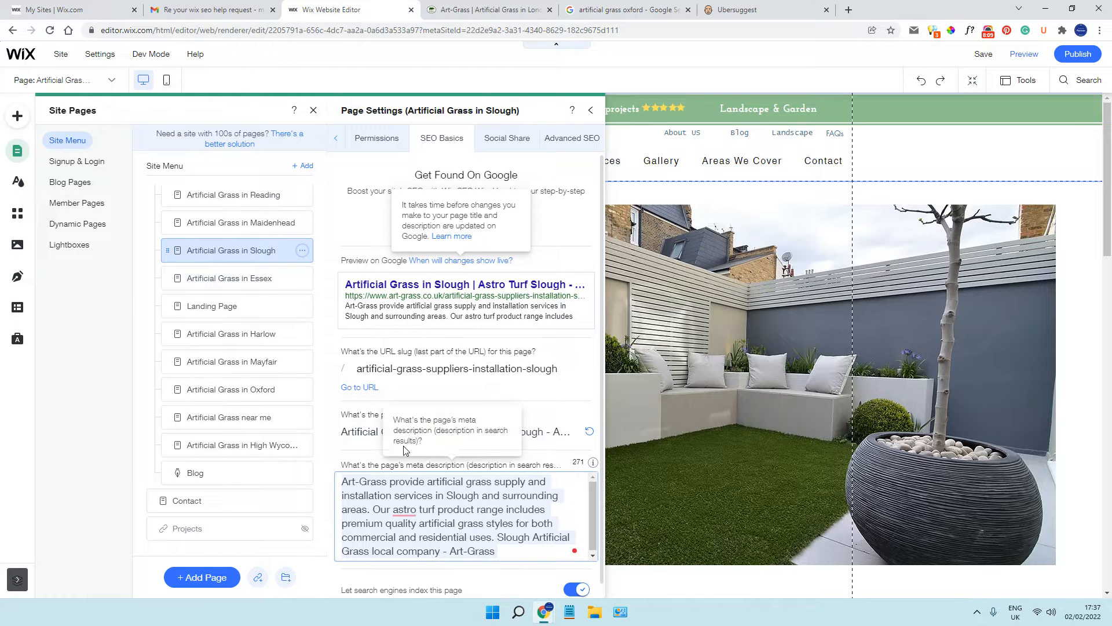
scroll(289, 391, "up", 5)
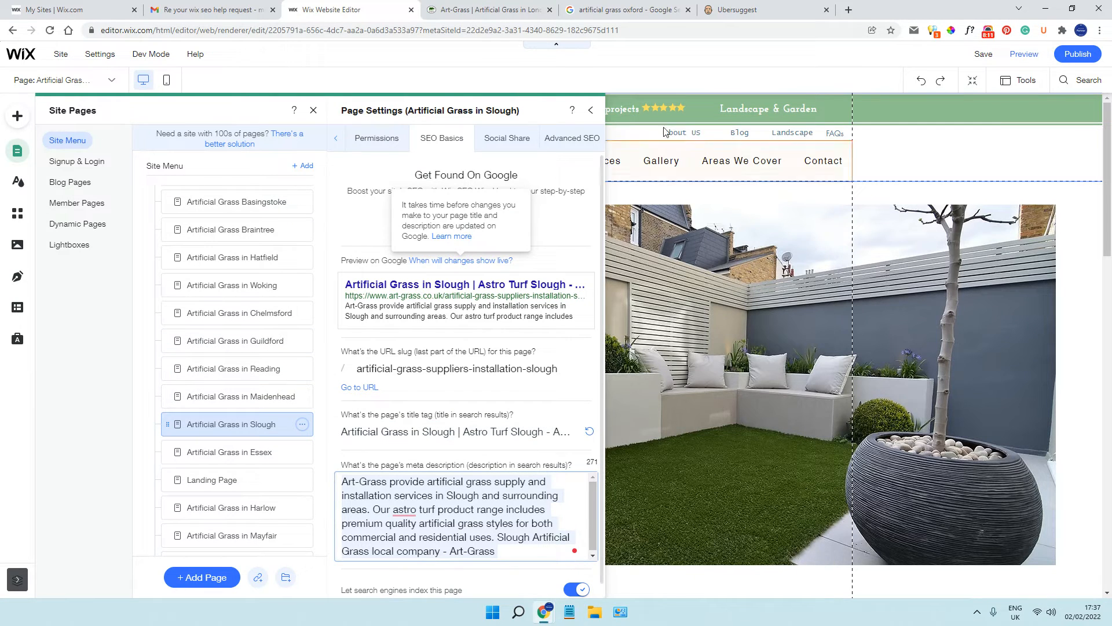
Close the Slough page settings and the site pages list, and switch the editor to the Home page
left_click(590, 113)
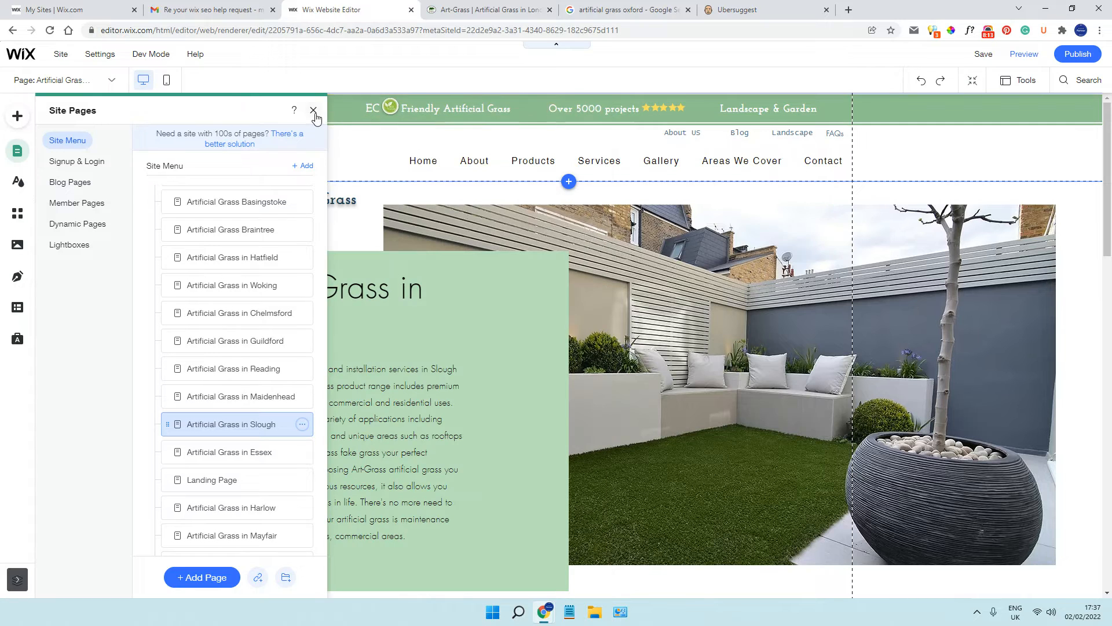
left_click(314, 111)
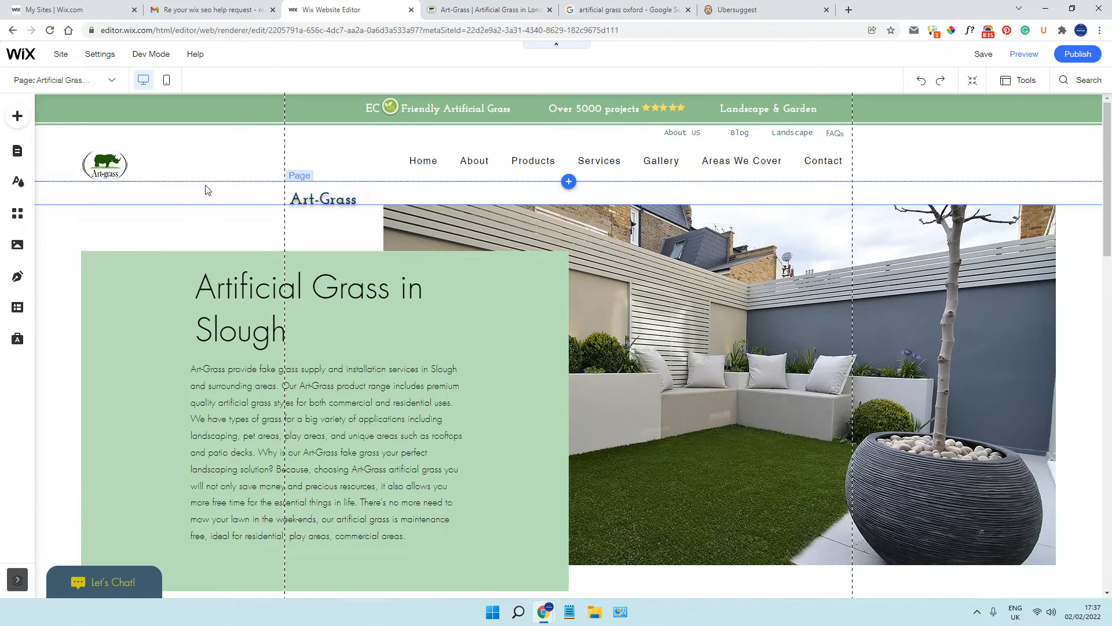
scroll(209, 187, "down", 9)
scroll(212, 186, "up", 9)
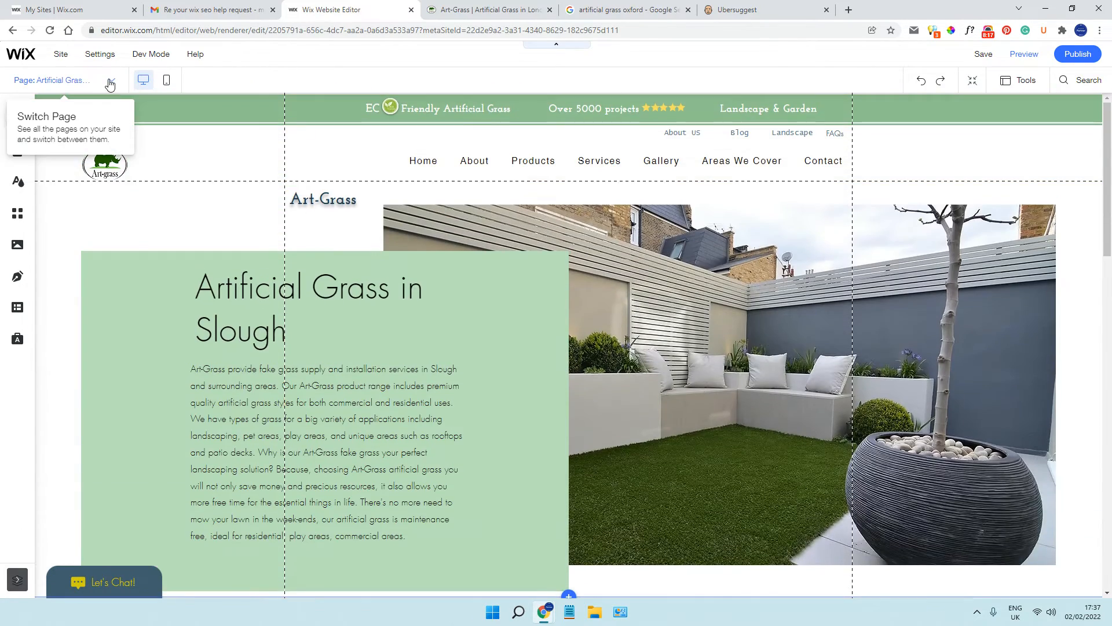
left_click(111, 84)
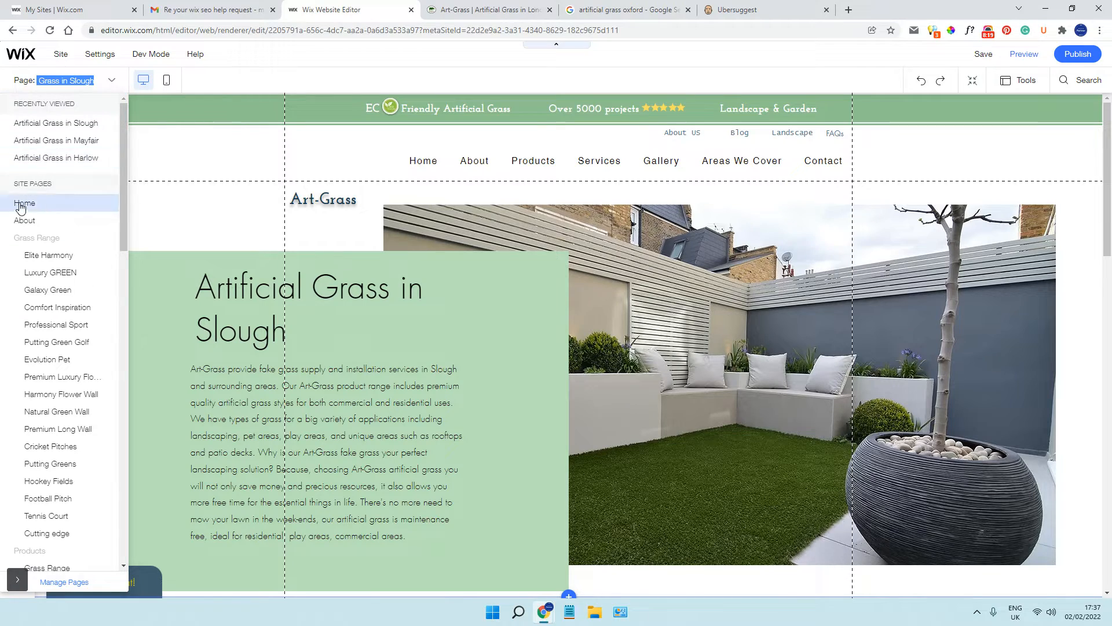
left_click(22, 205)
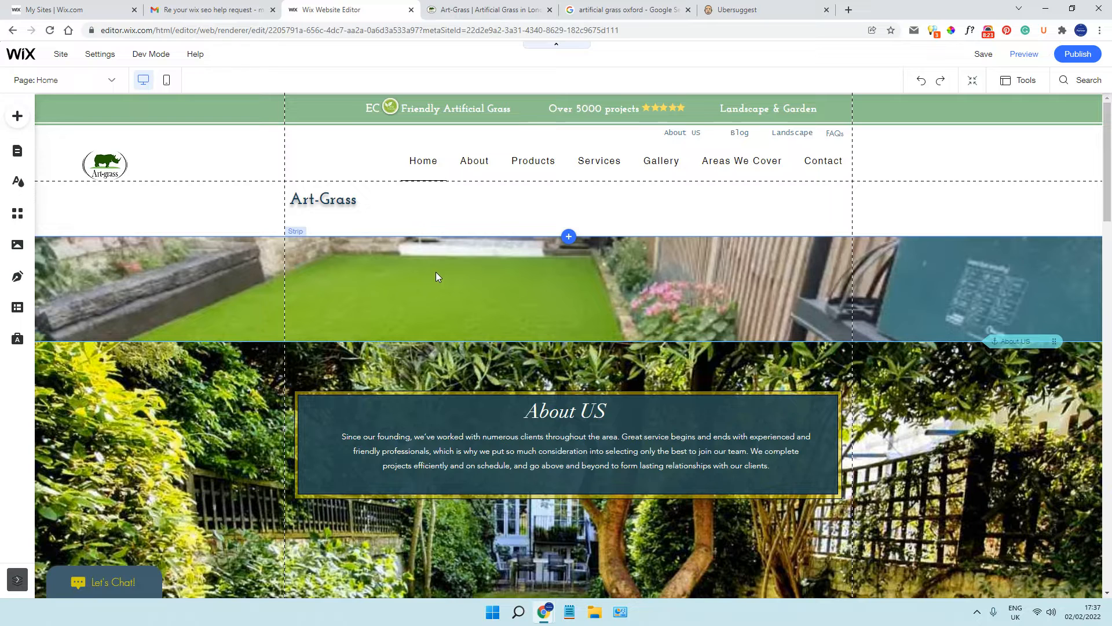
Check the editor's Home page with META SEO inspector, close the report, and reload the live art-grass.co.uk homepage in its own tab
left_click(932, 32)
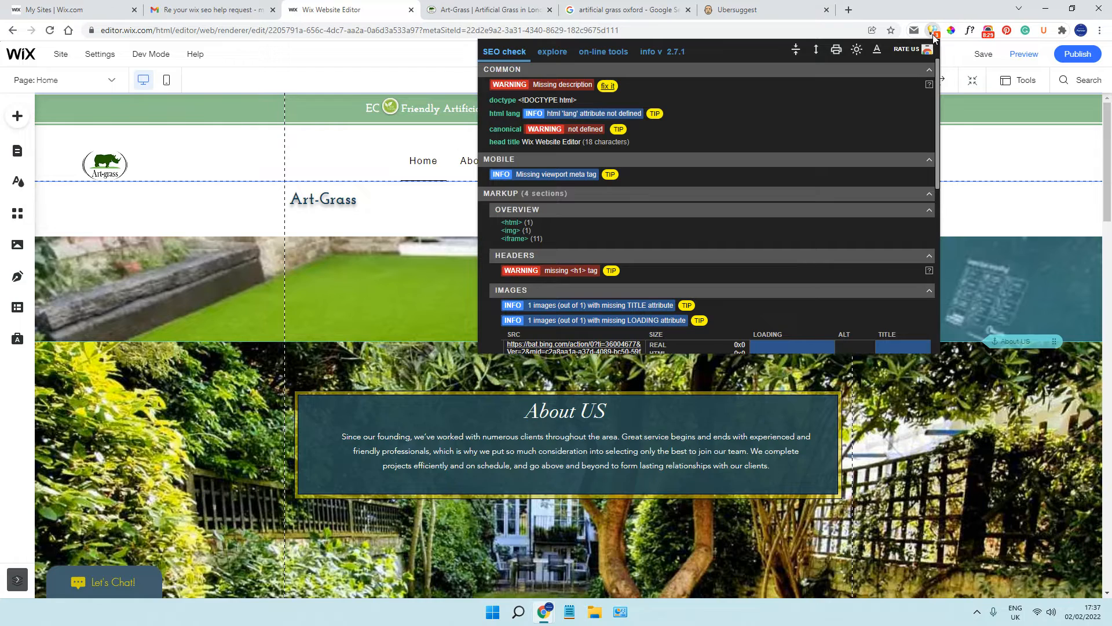
left_click(933, 32)
key("ctrl+Tab")
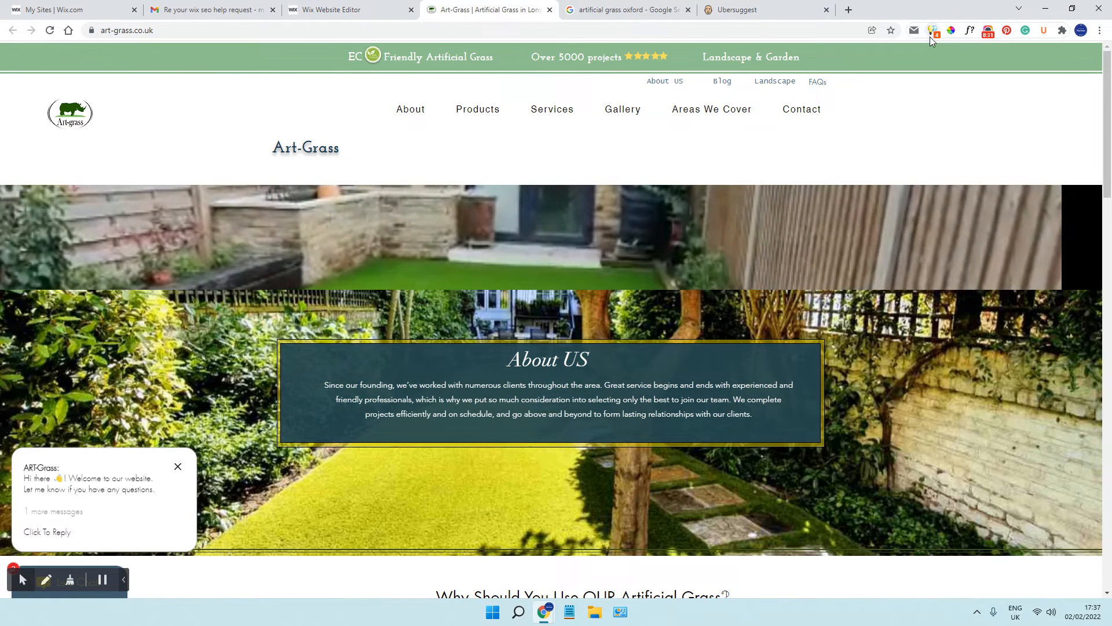
left_click(50, 31)
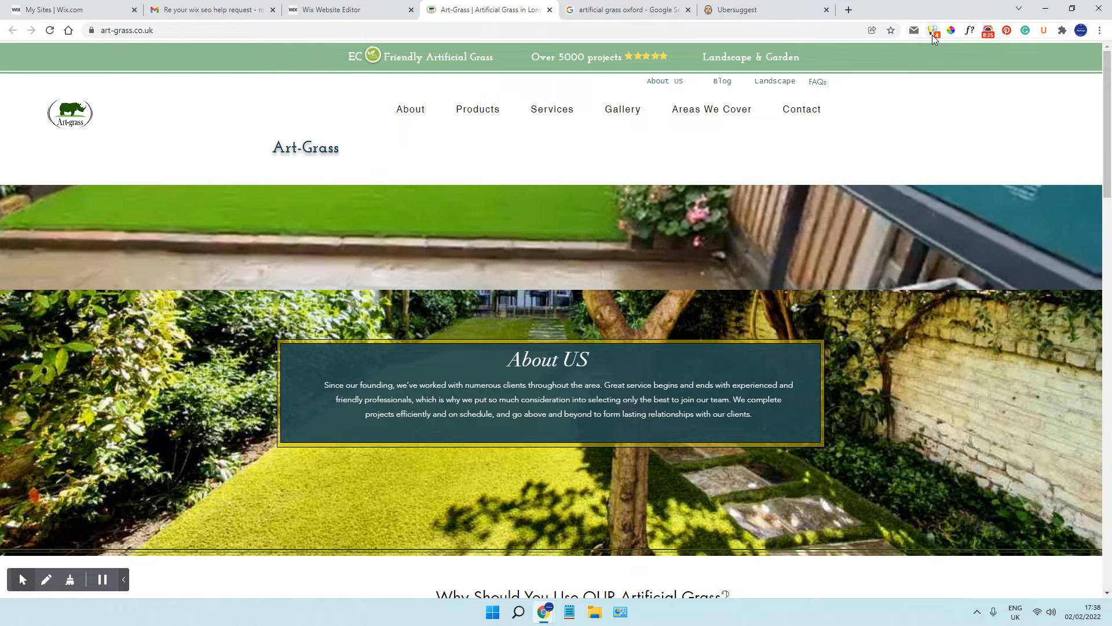
Run META SEO inspector on the live homepage and read its title, description and heading structure
left_click(934, 32)
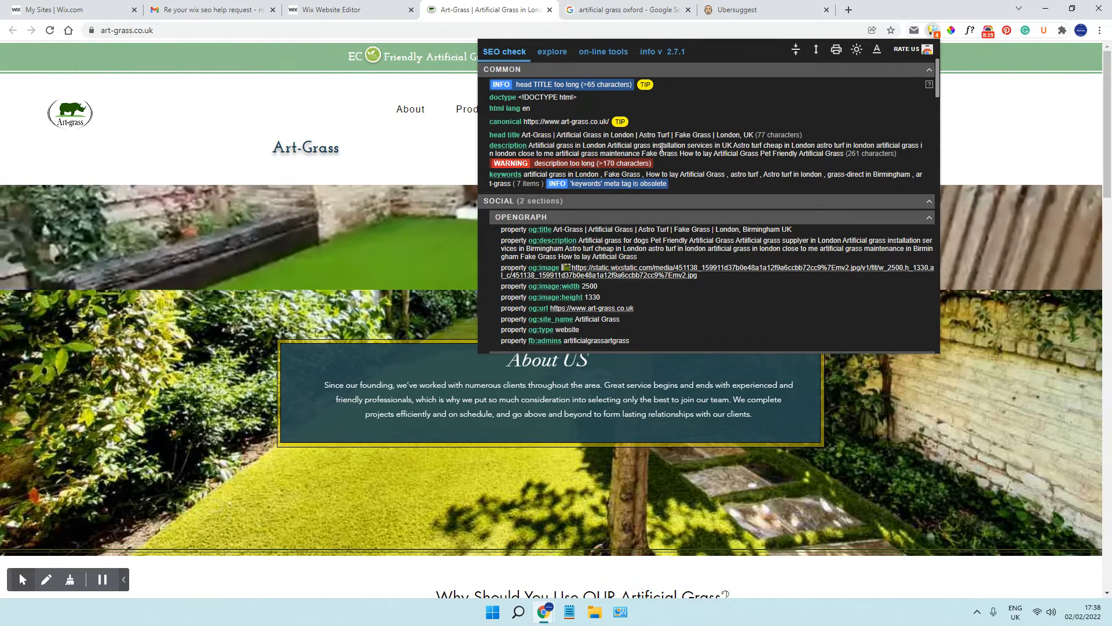
scroll(657, 160, "down", 3)
scroll(656, 156, "down", 5)
mouse_move(658, 158)
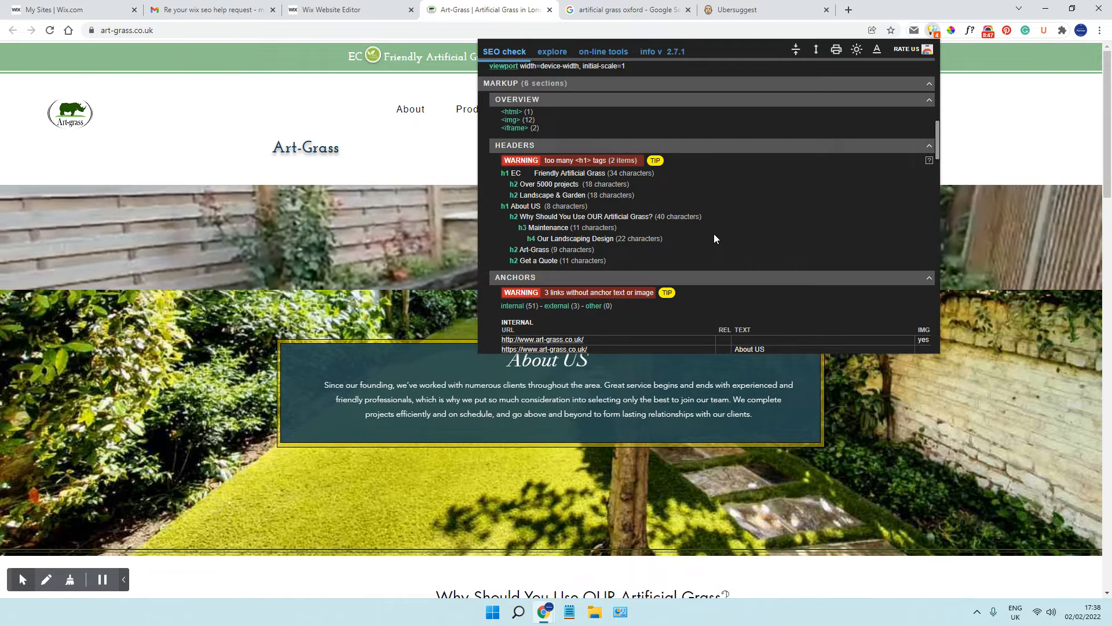
mouse_move(543, 161)
left_mouse_down()
mouse_move(544, 173)
mouse_move(514, 174)
mouse_move(534, 173)
left_mouse_up()
left_click(402, 213)
Look over the live homepage and highlight its content from the header down to check the text, clearing the selection when done
scroll(463, 210, "down", 4)
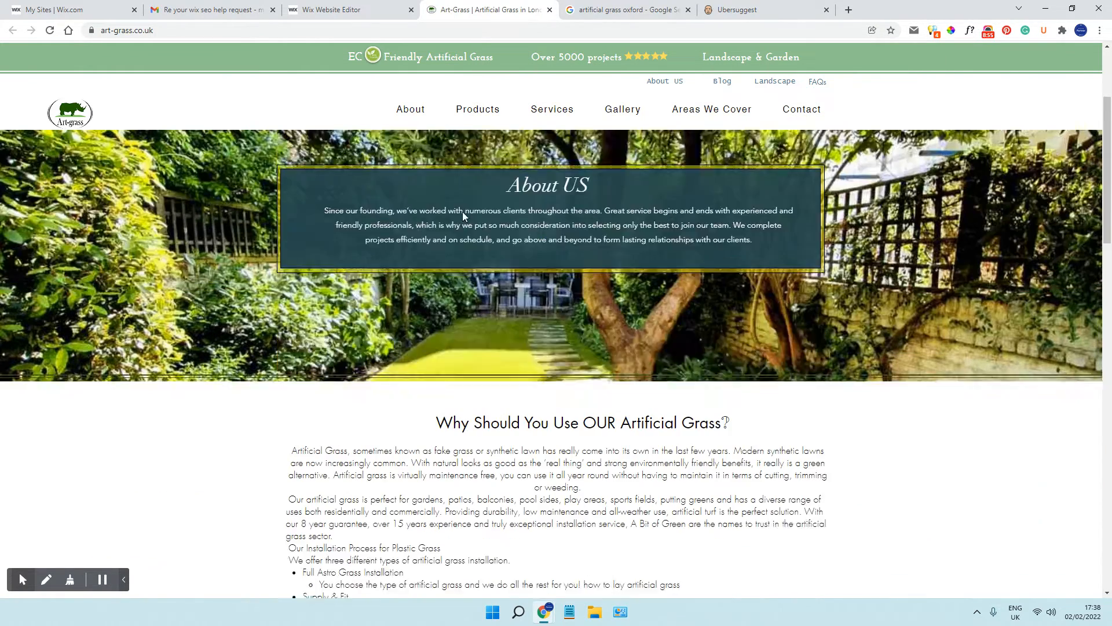
scroll(462, 211, "up", 4)
left_click_drag(318, 120, 715, 403)
scroll(721, 415, "down", 4)
scroll(718, 401, "down", 8)
scroll(715, 404, "up", 10)
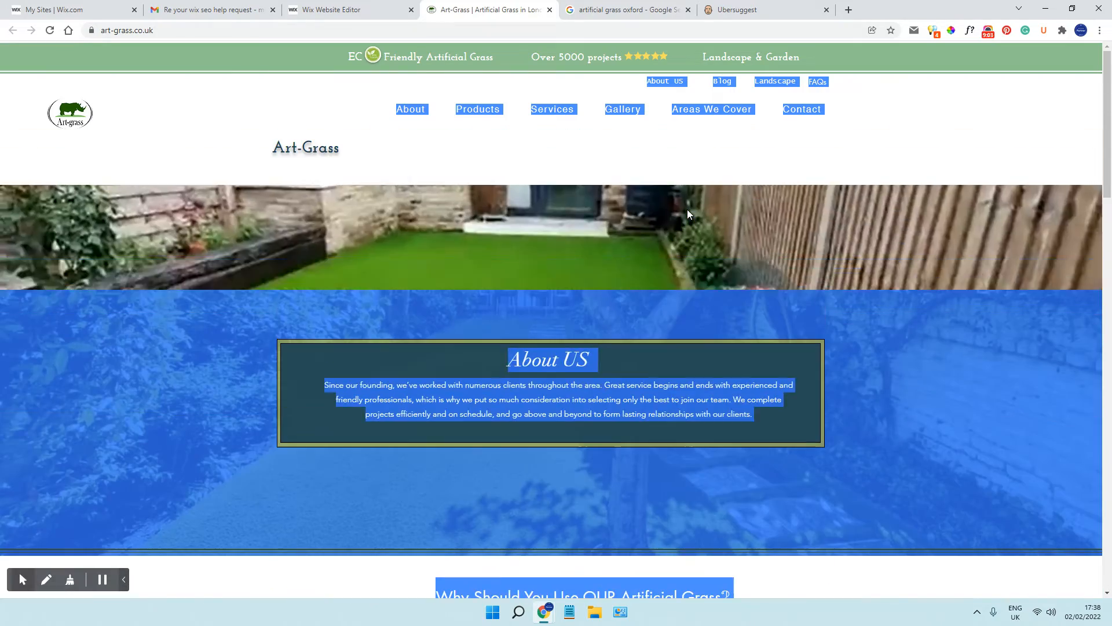
left_click(687, 211)
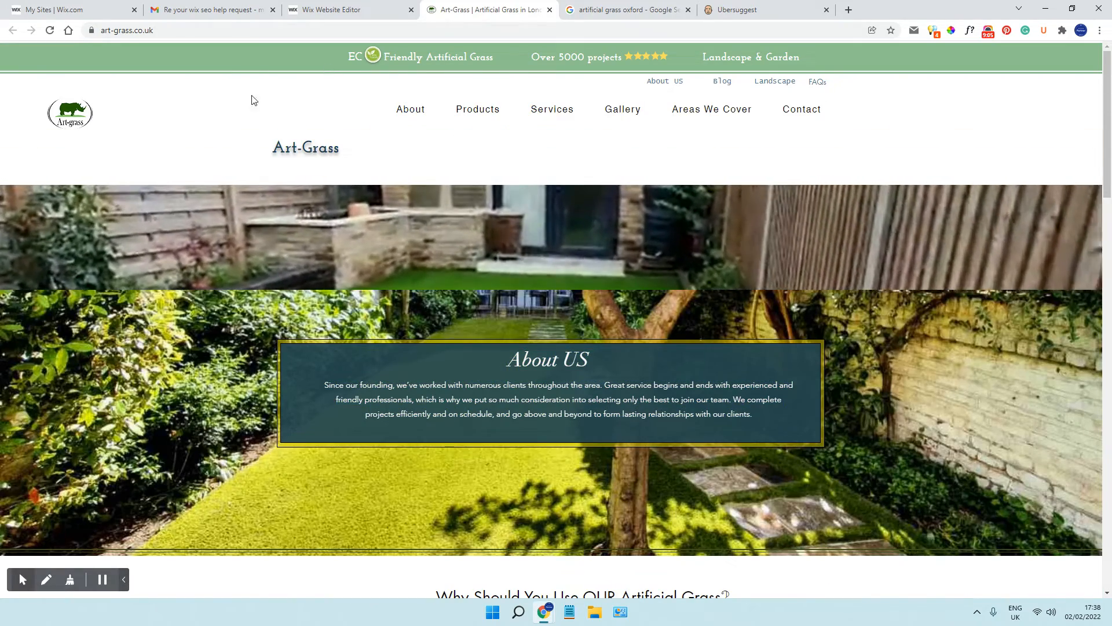
Review the metadata and h1 tags in the META SEO inspector report again and compare them with the homepage's upper sections
left_click(932, 31)
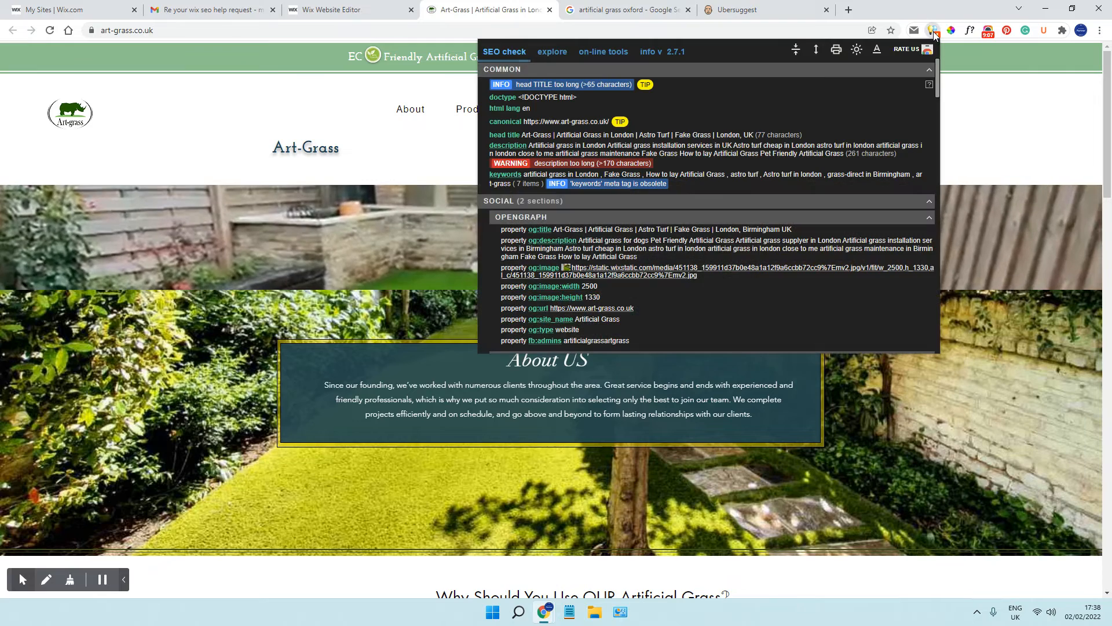
scroll(657, 233, "down", 8)
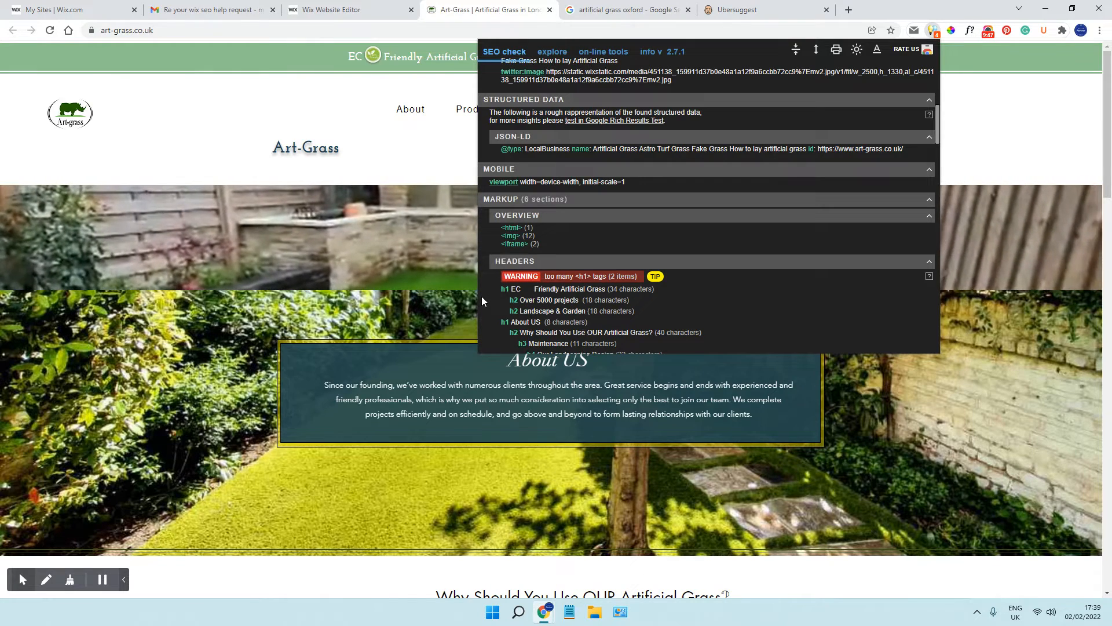
left_click(467, 281)
scroll(469, 280, "down", 3)
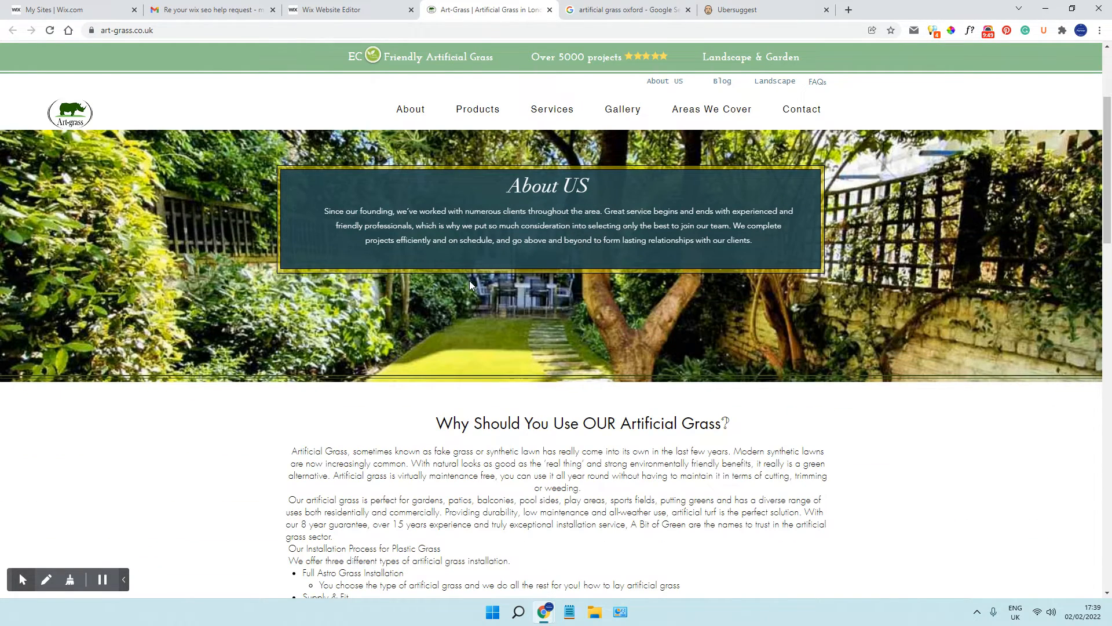
scroll(470, 280, "down", 4)
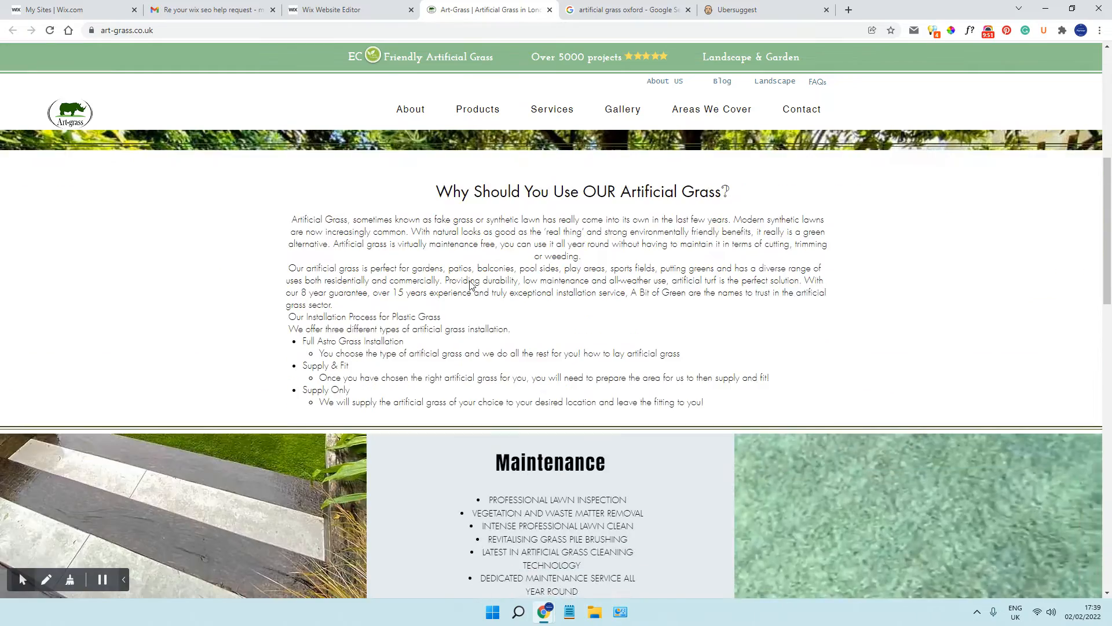
scroll(307, 269, "up", 7)
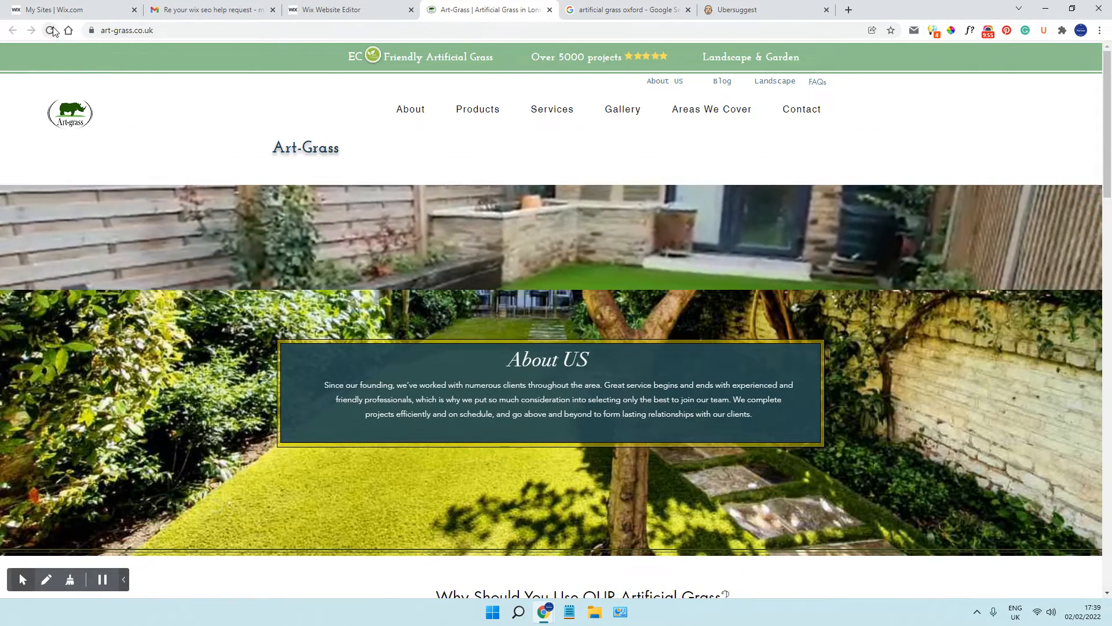
Follow the Art-Grass logo link and skim the homepage it opens, down to the customer reviews
left_click(66, 120)
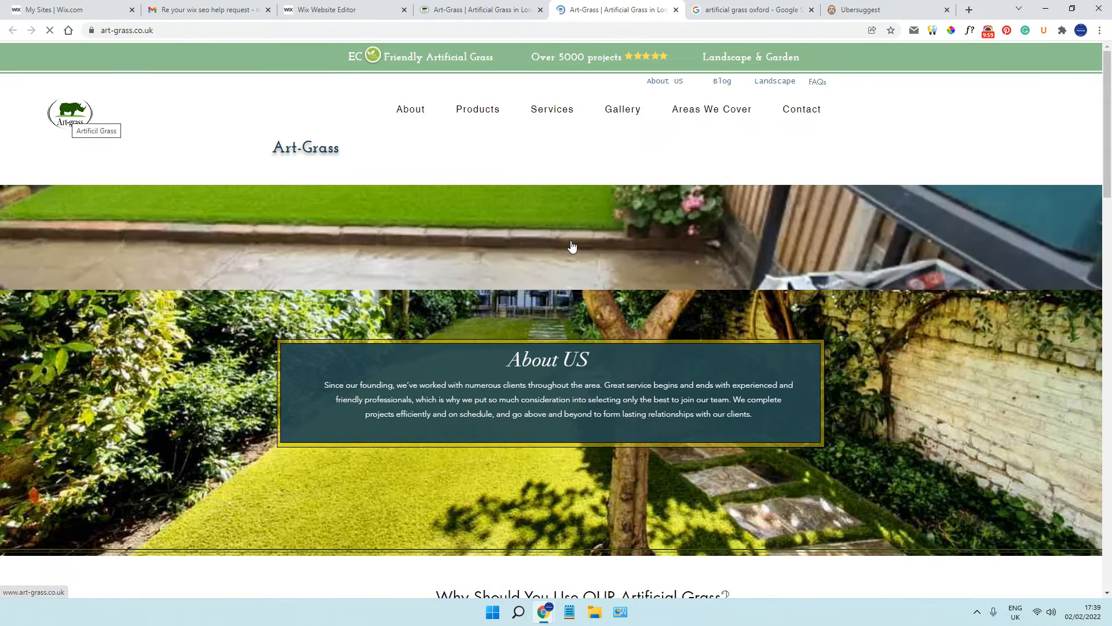
scroll(572, 244, "down", 3)
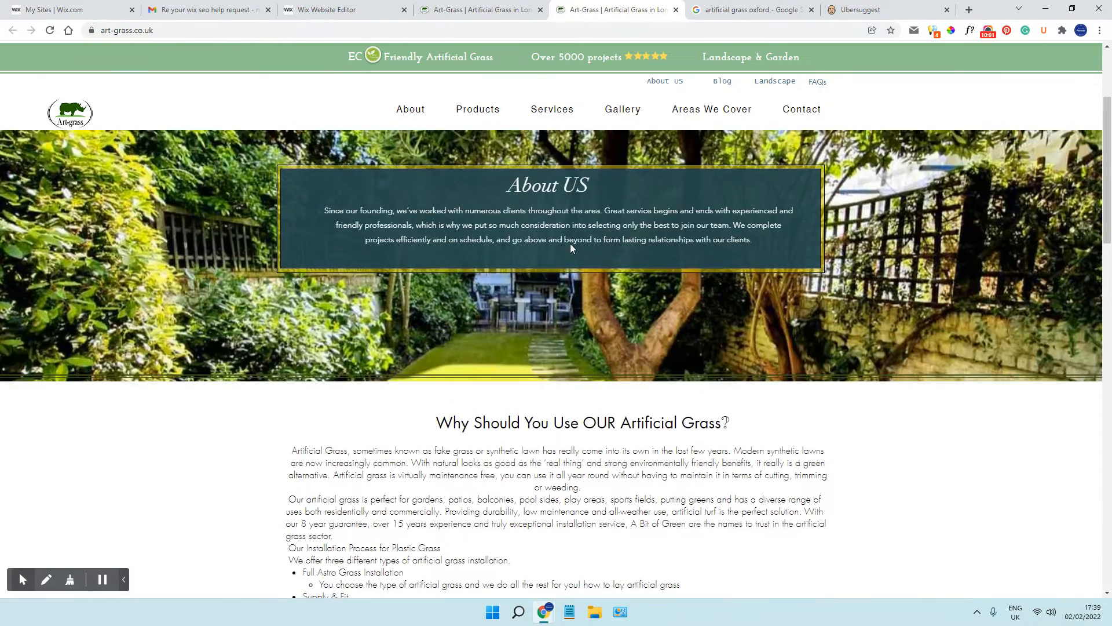
scroll(571, 245, "down", 15)
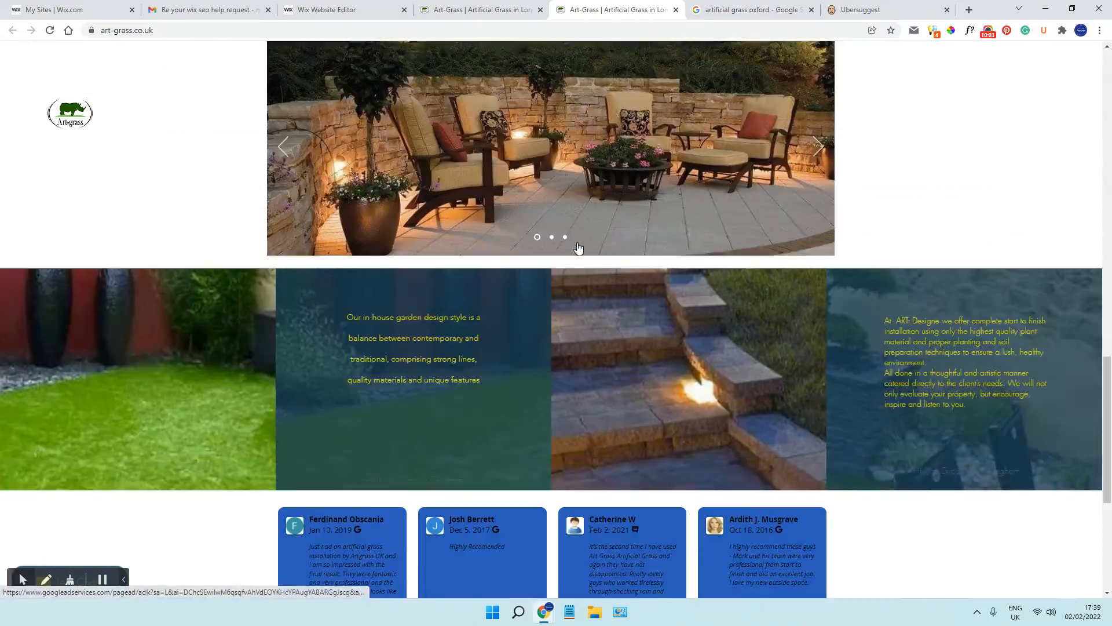
scroll(577, 243, "down", 5)
scroll(579, 243, "up", 6)
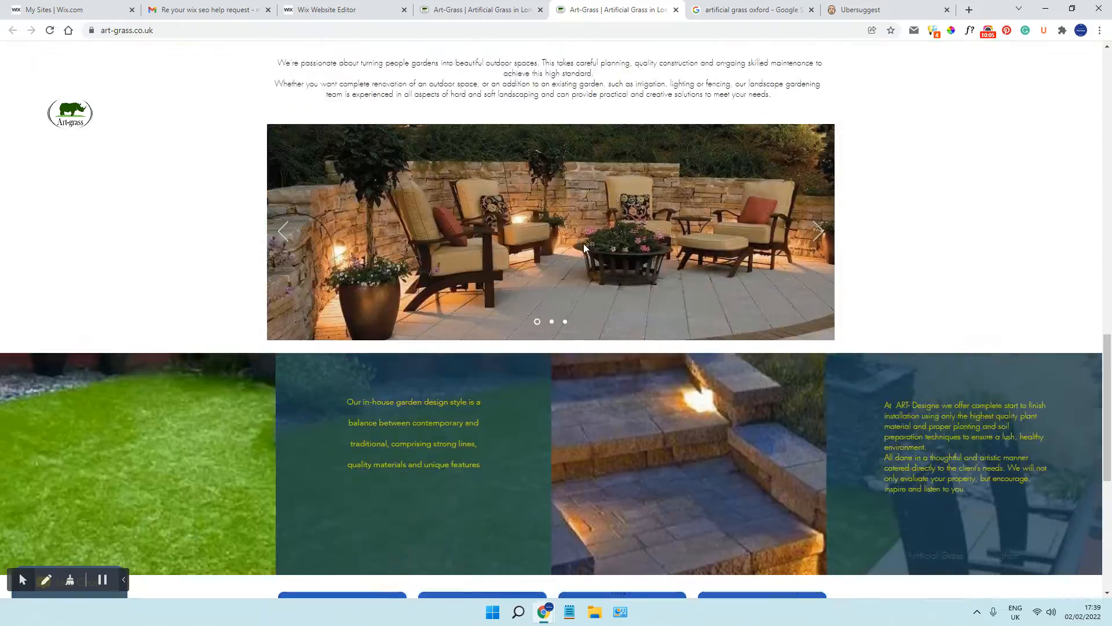
scroll(582, 243, "up", 7)
Inspect the headings report of the newly opened homepage, locate its "Friendly Artificial Grass" h1 and check the site's Services menu
left_click(935, 32)
scroll(634, 258, "down", 8)
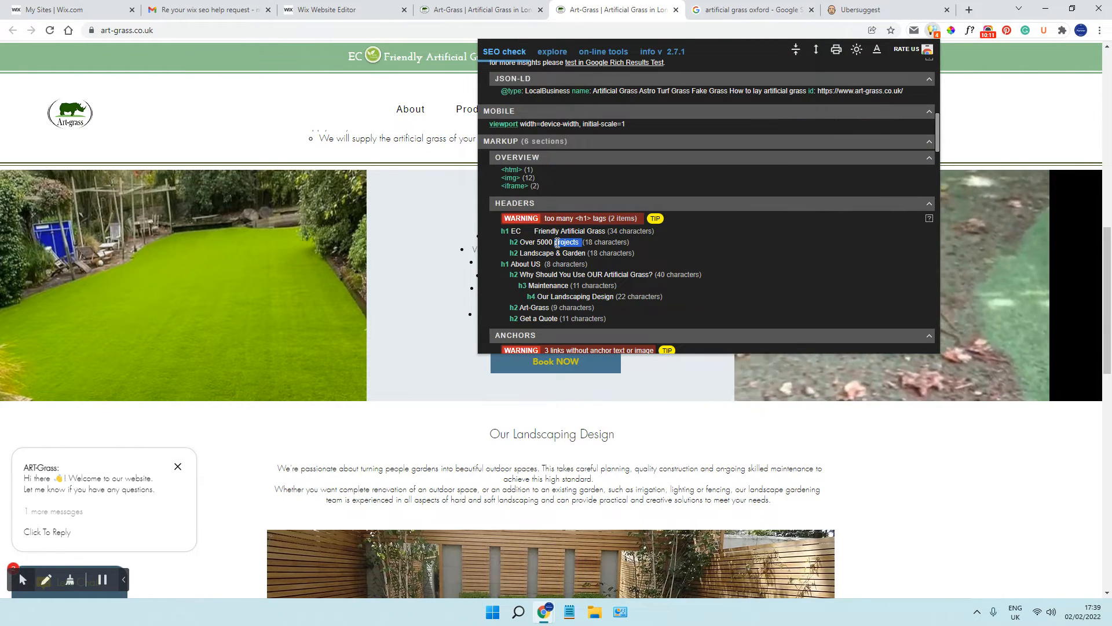
left_click(423, 90)
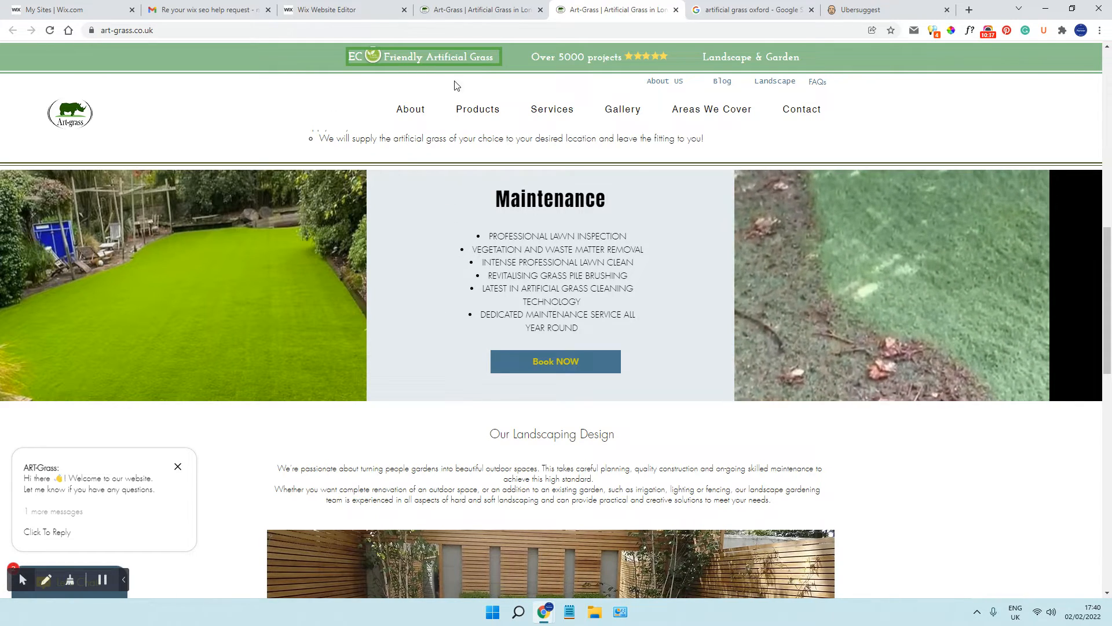
scroll(767, 153, "up", 3)
scroll(769, 151, "up", 10)
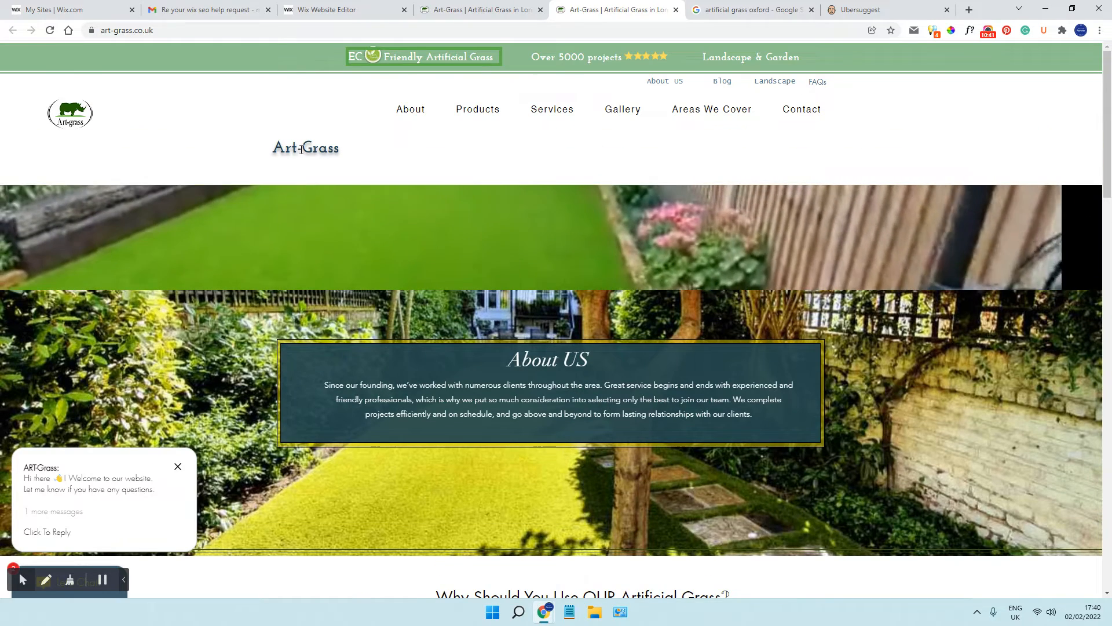
mouse_move(535, 111)
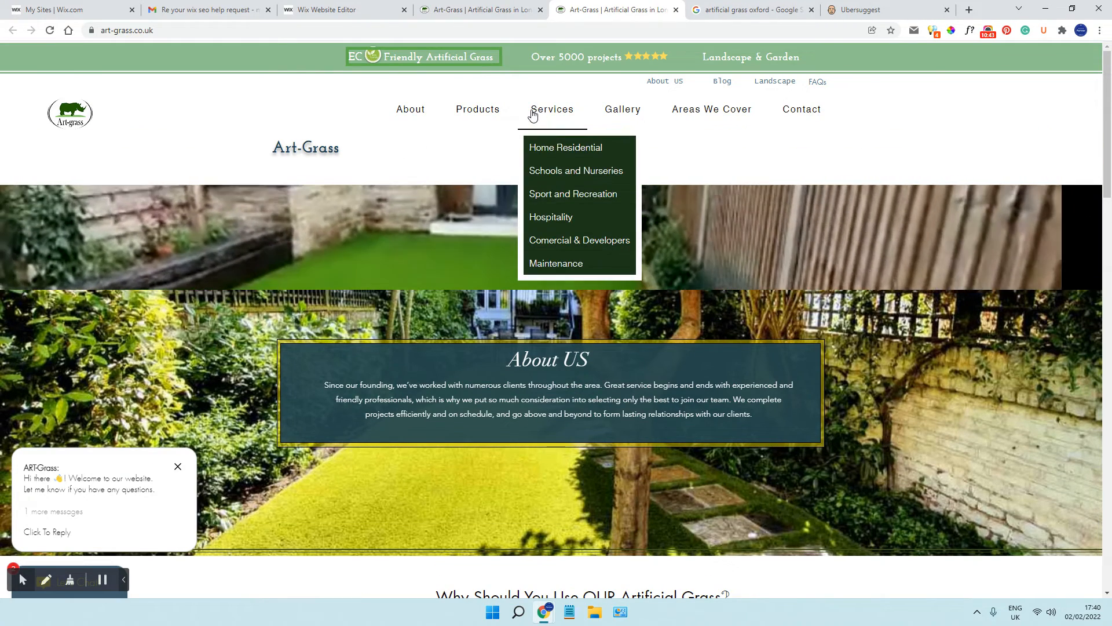
mouse_move(464, 112)
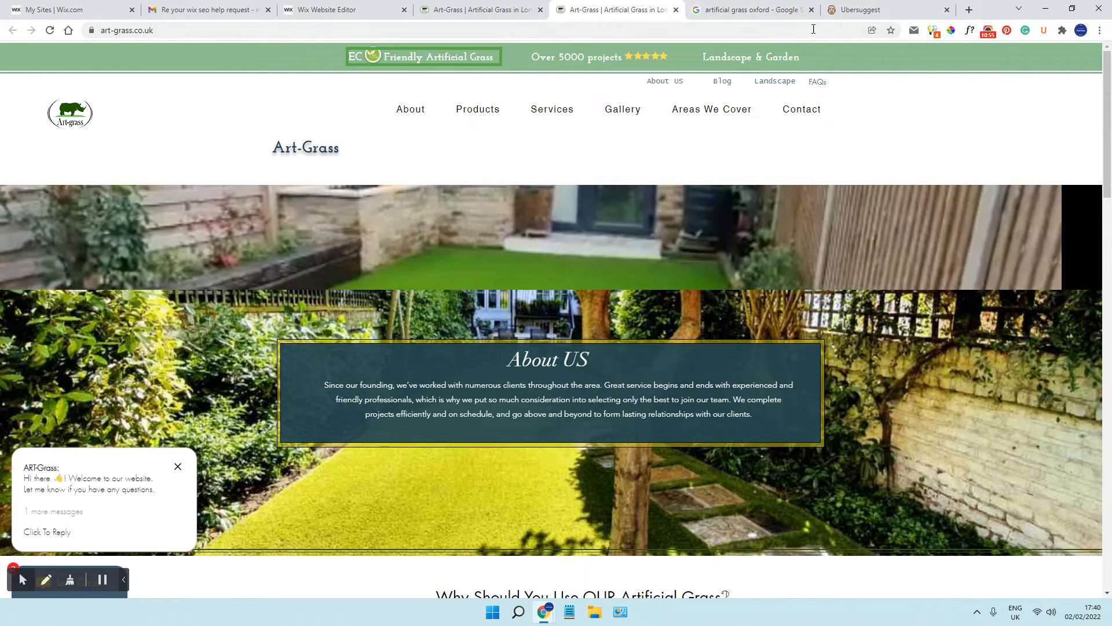
Return to the first homepage tab, examine its heading structure in META SEO inspector and locate the "About US" h1 on the page
left_click(536, 14)
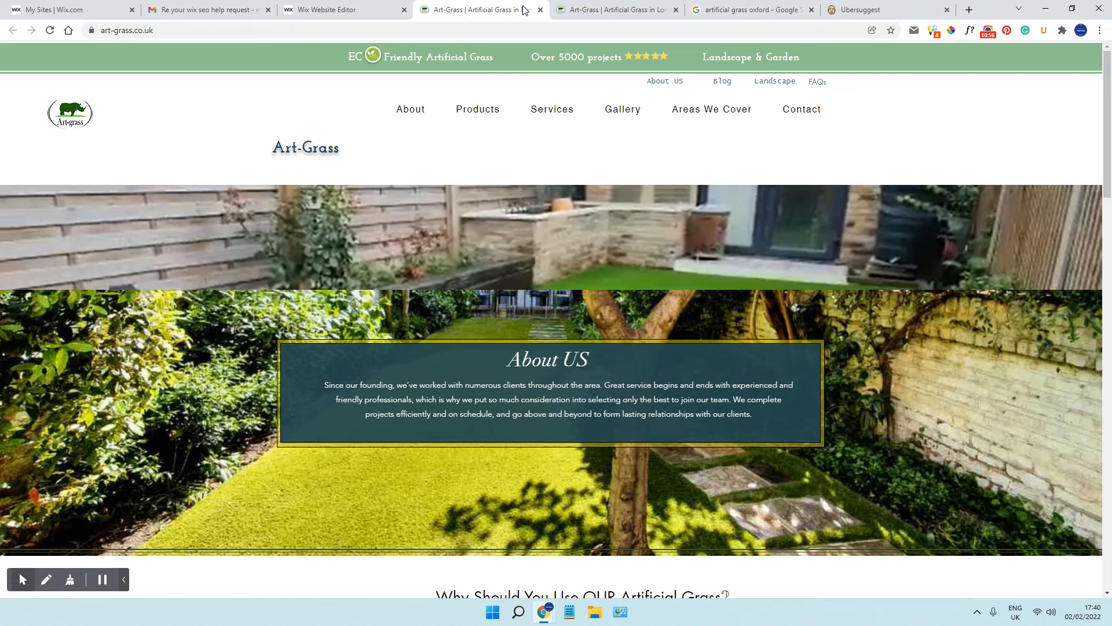
left_click(933, 32)
scroll(629, 189, "down", 8)
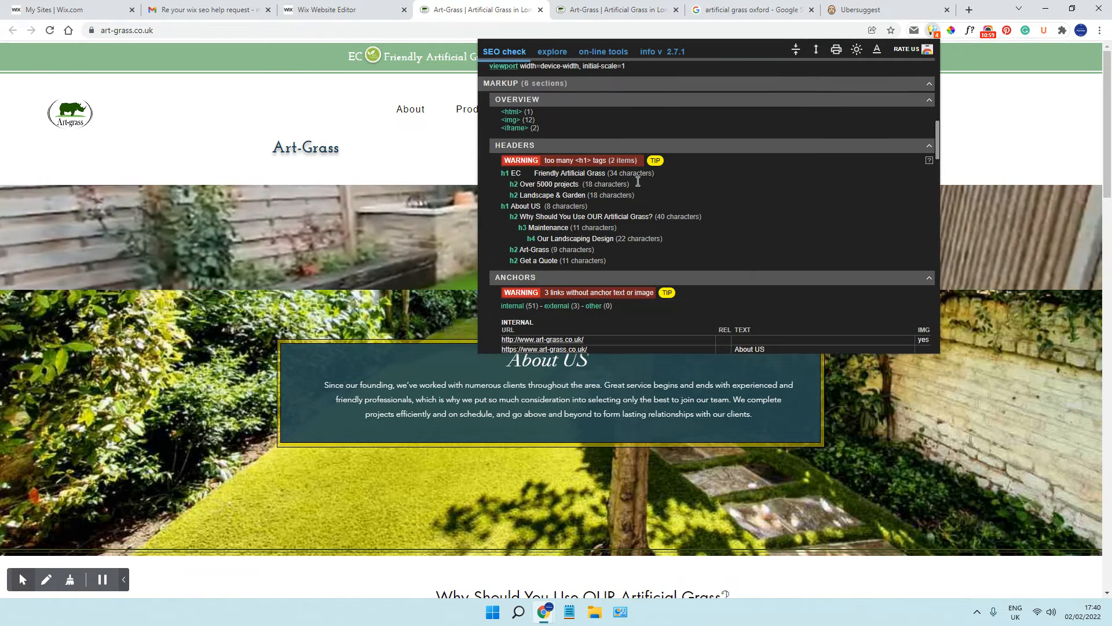
triple_click(525, 194)
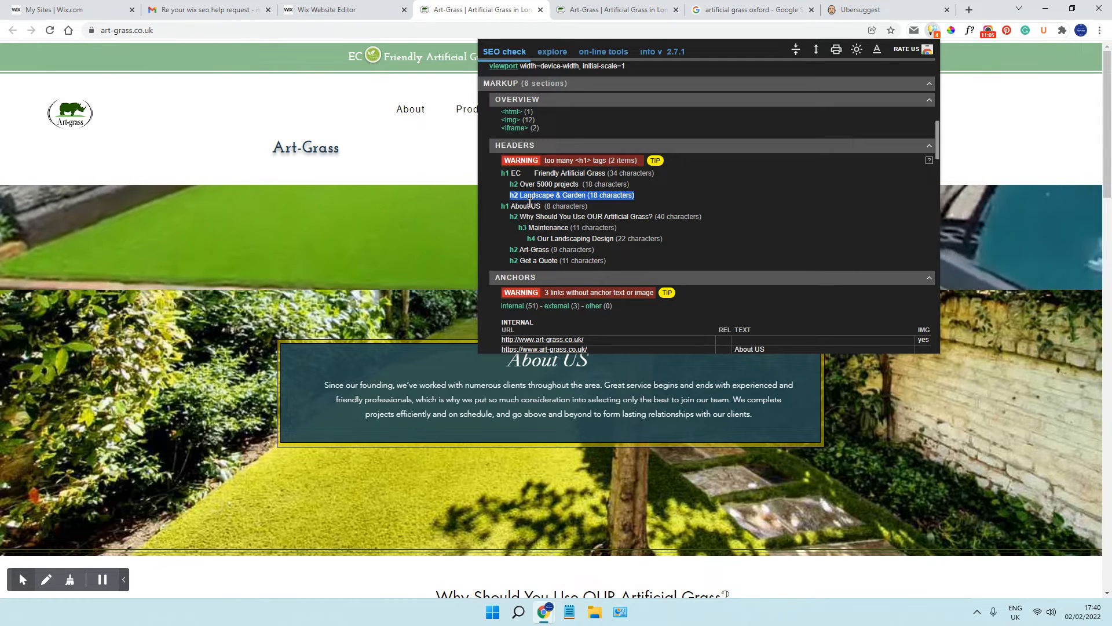
double_click(521, 206)
left_click(371, 249)
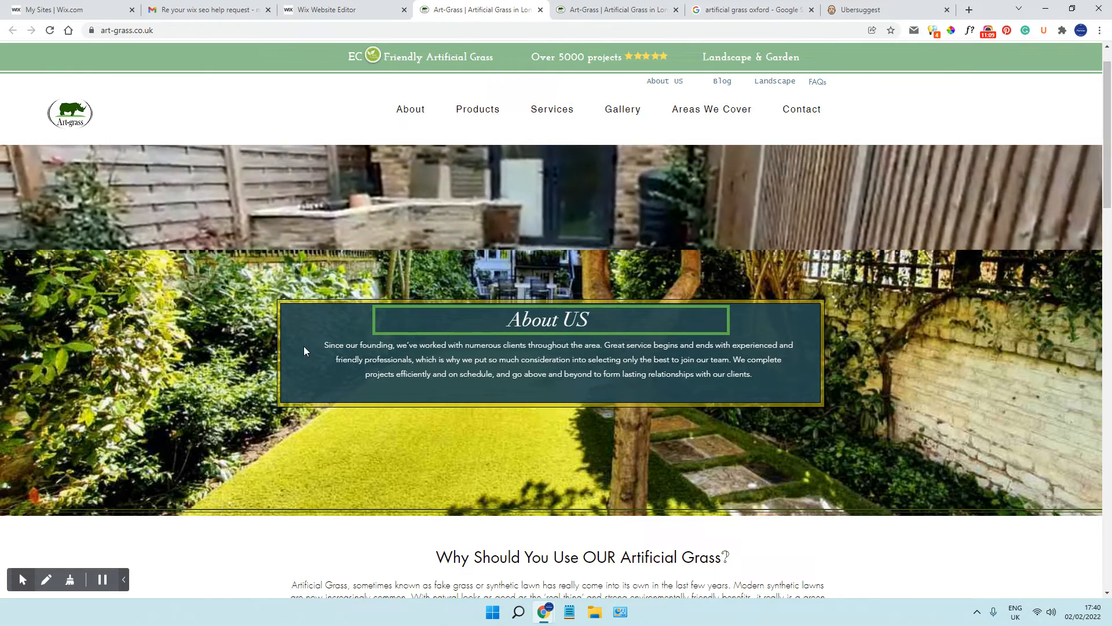
Highlight and read the About US paragraph and heading, and compare them with the "Friendly Artificial Grass" heading in the header
left_click_drag(325, 345, 793, 377)
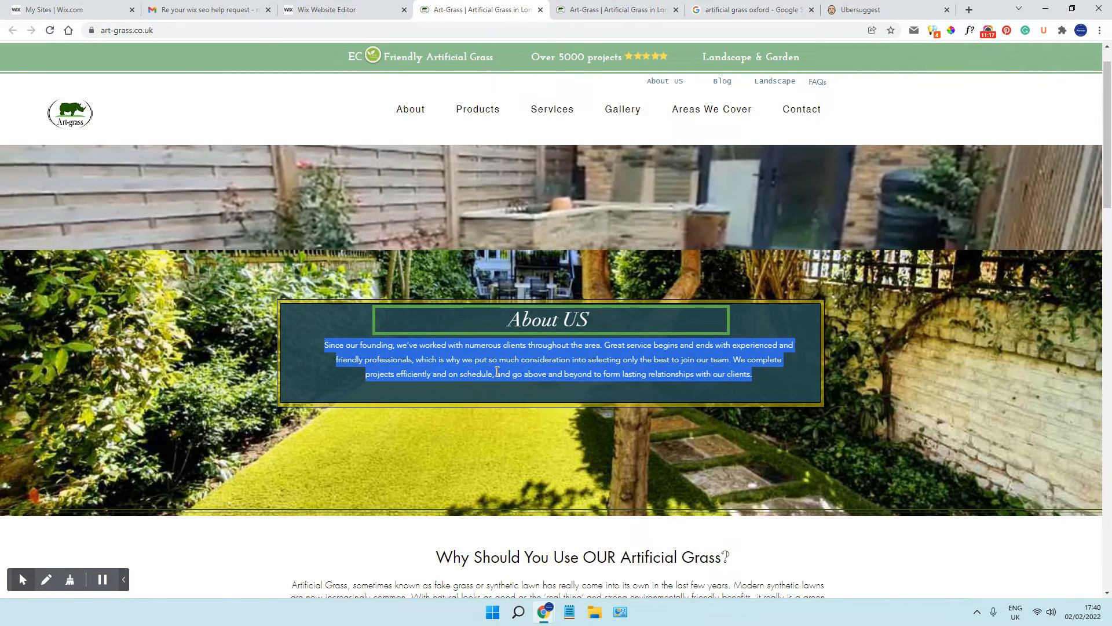
scroll(497, 371, "down", 3)
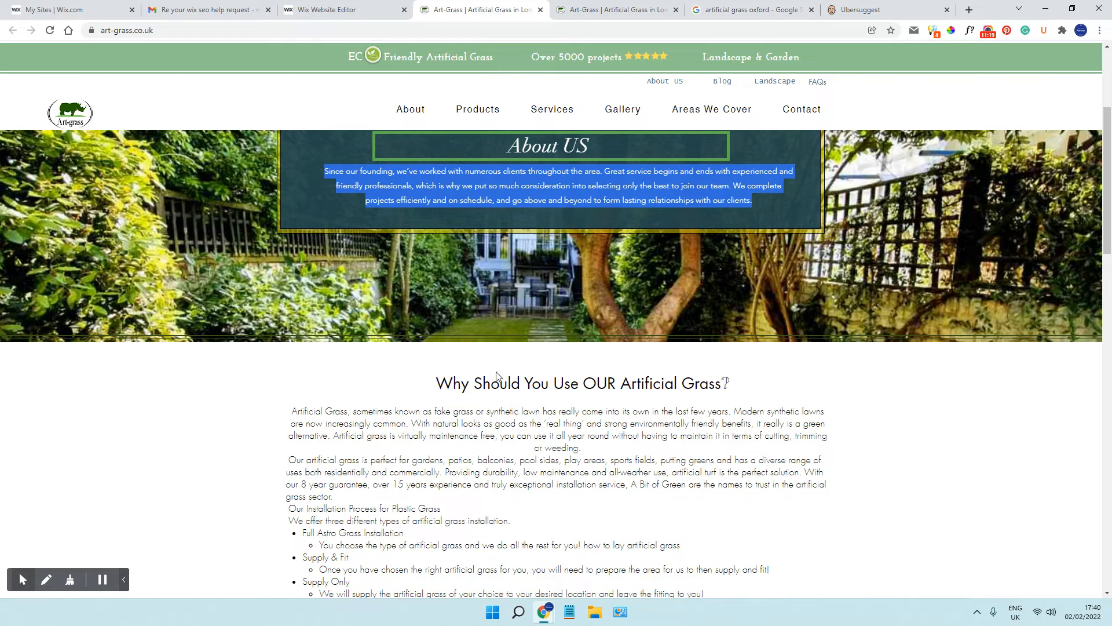
scroll(495, 375, "up", 2)
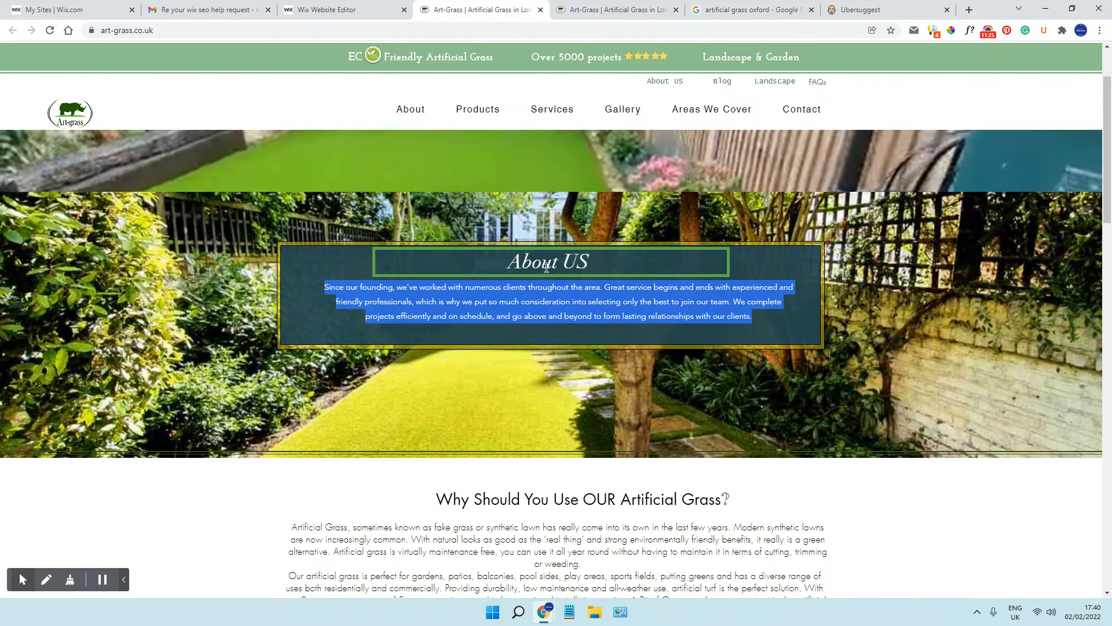
triple_click(547, 262)
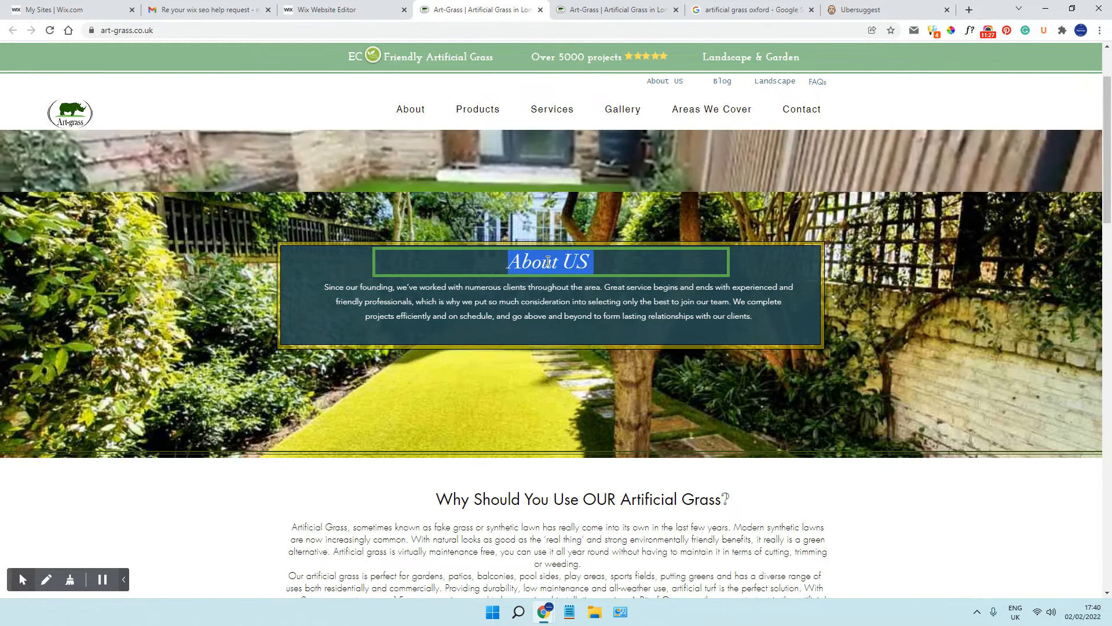
scroll(423, 146, "up", 2)
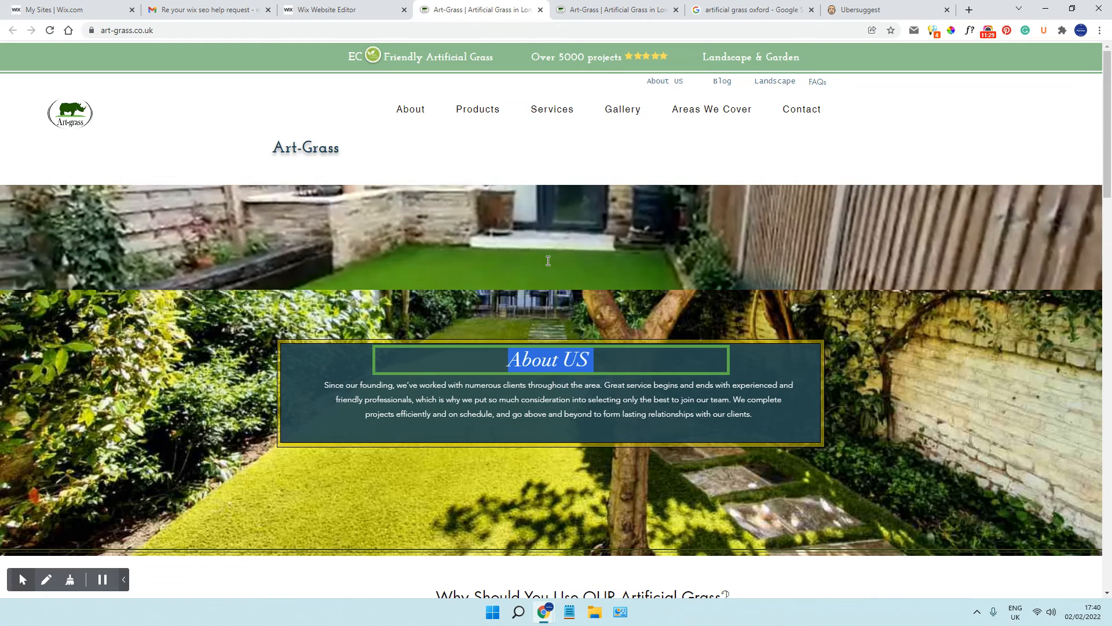
triple_click(430, 57)
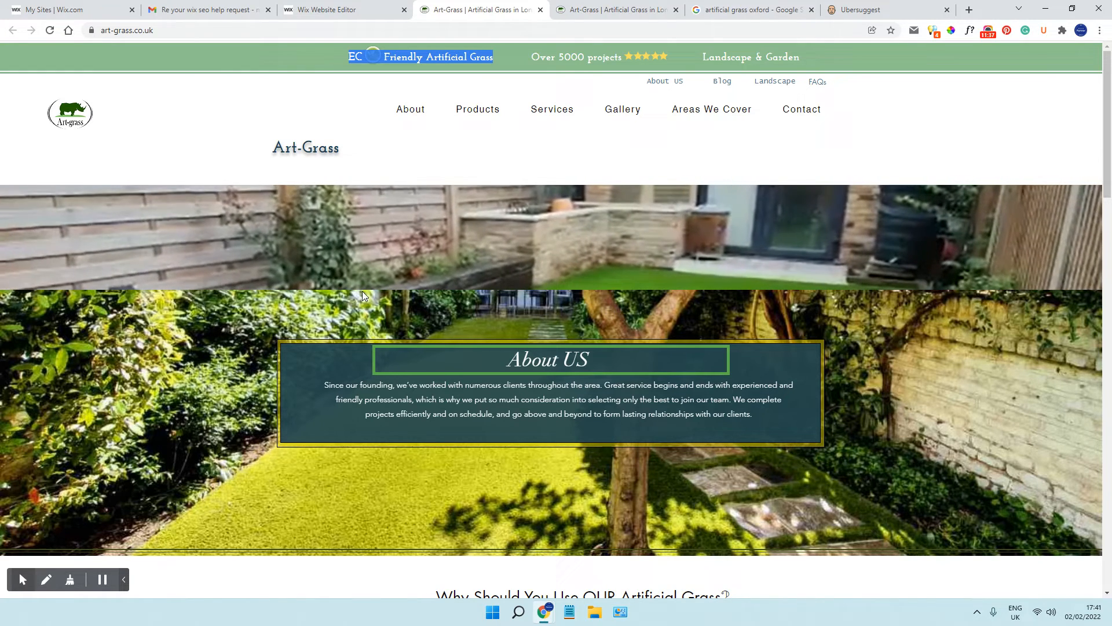
Examine the "Why Should You Use OUR Artificial Grass?" heading and highlight its body text to check for hidden keywords, continuing to the Maintenance section
scroll(645, 210, "down", 2)
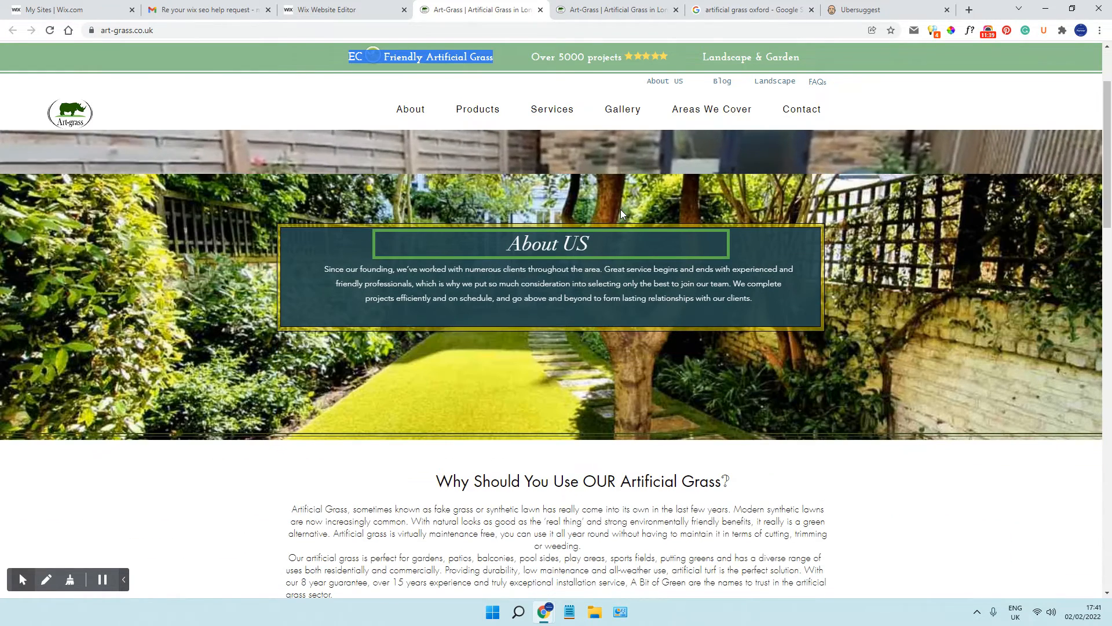
scroll(620, 210, "down", 4)
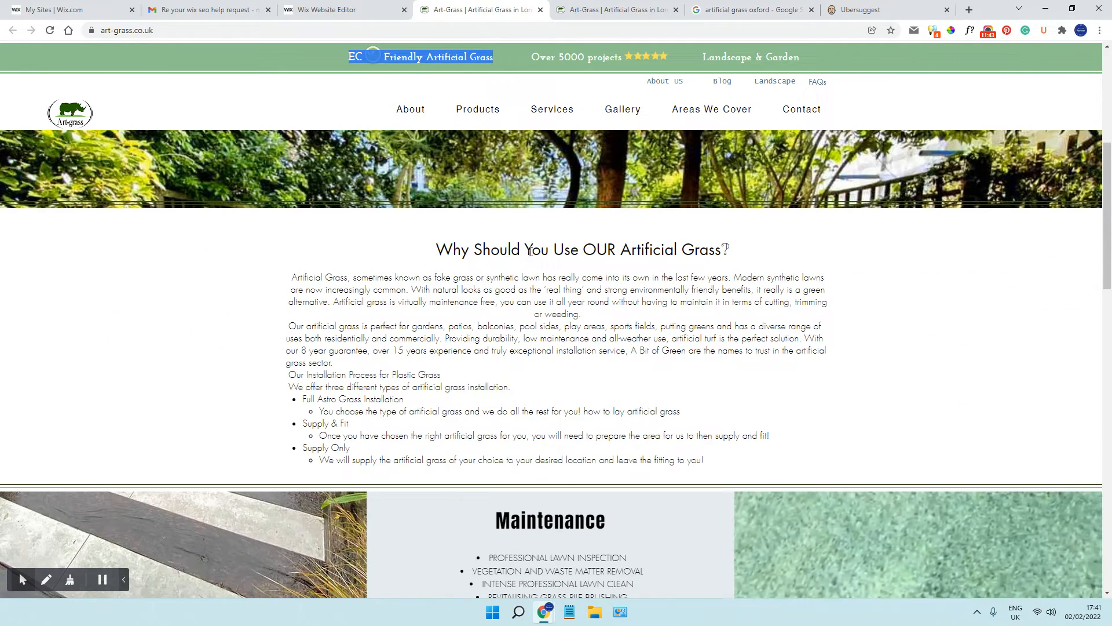
triple_click(484, 251)
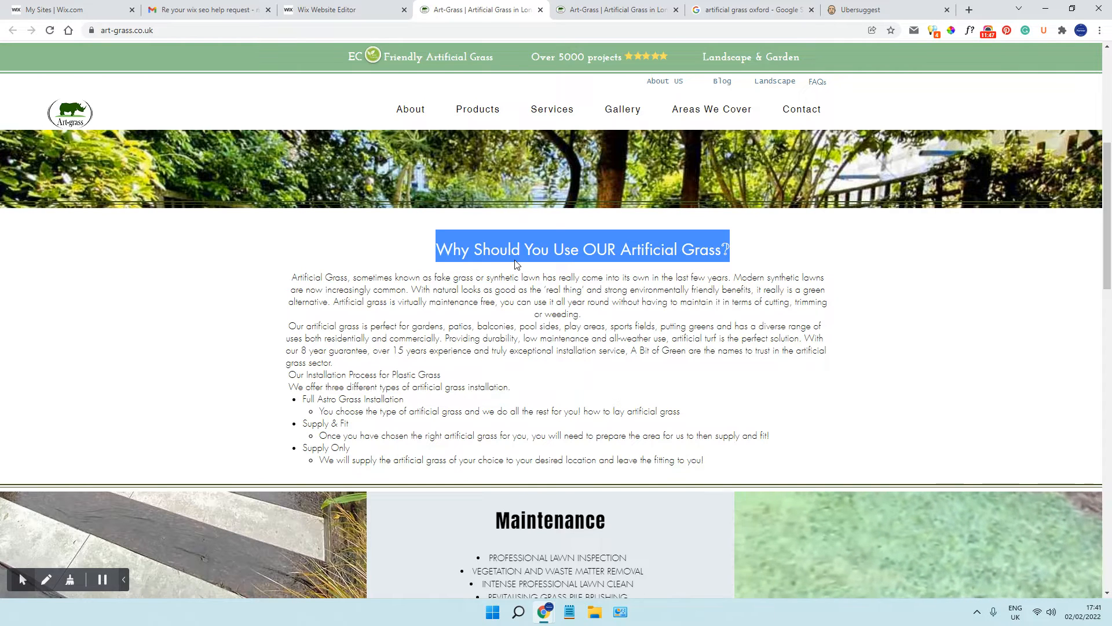
left_click_drag(294, 278, 766, 462)
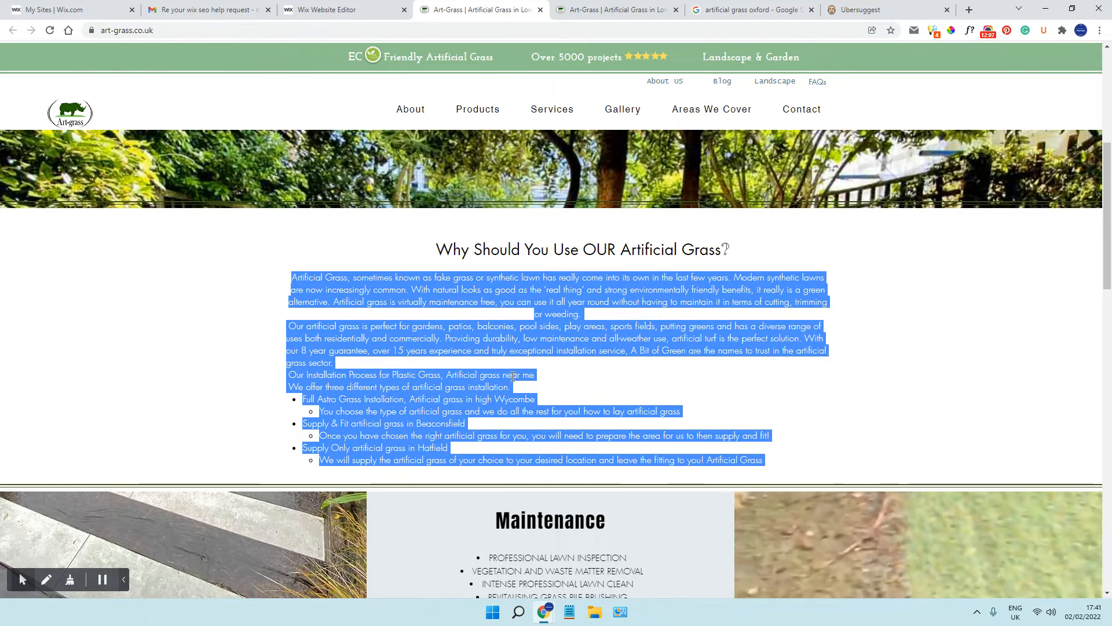
left_click(482, 376)
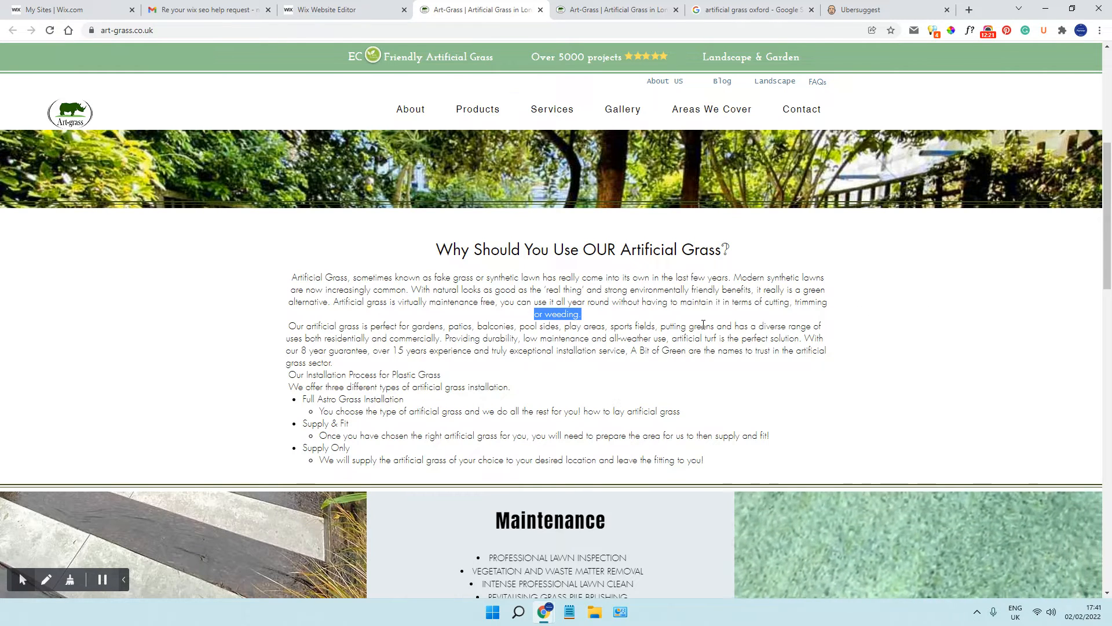
scroll(703, 325, "down", 1)
scroll(661, 318, "down", 3)
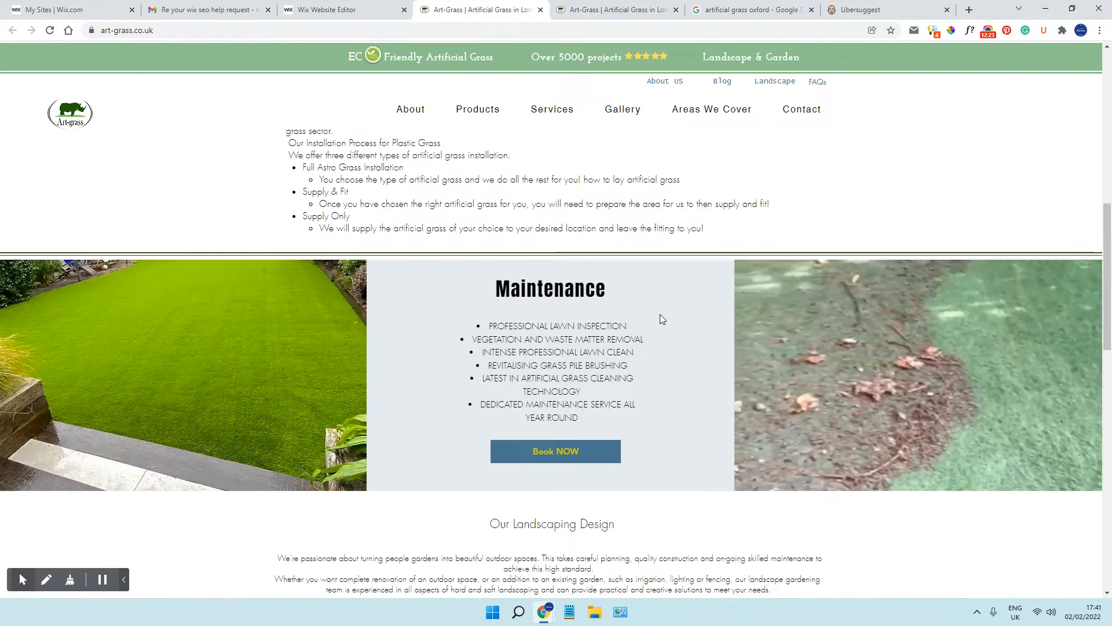
Examine the rest of the homepage and highlight the area above the footer and the footer links to check for hidden keywords
scroll(660, 318, "down", 8)
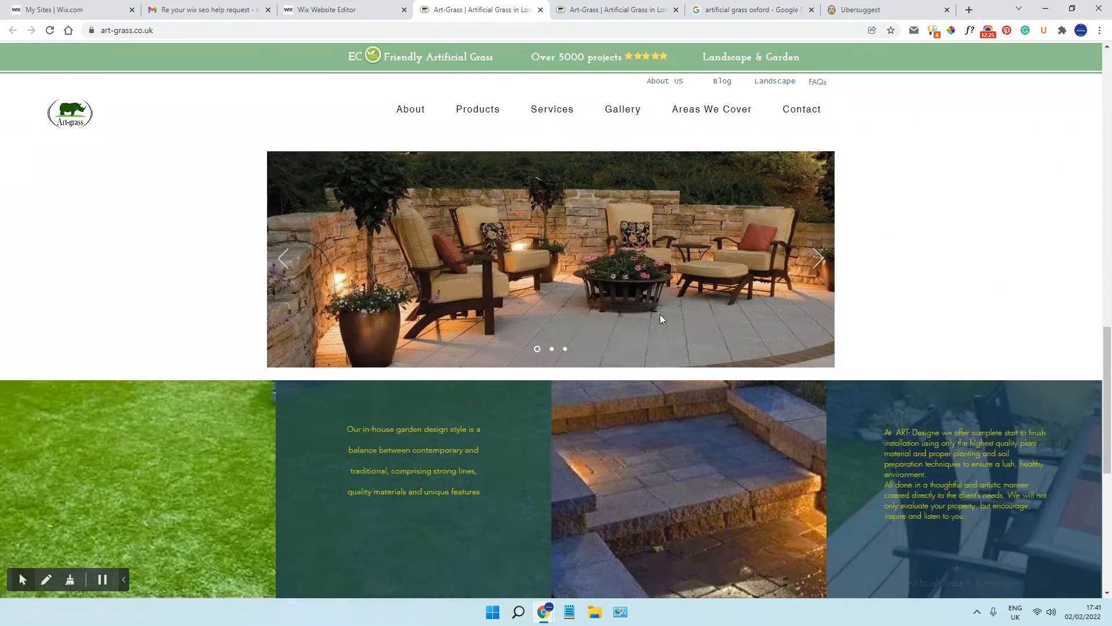
scroll(659, 318, "down", 3)
scroll(463, 315, "down", 4)
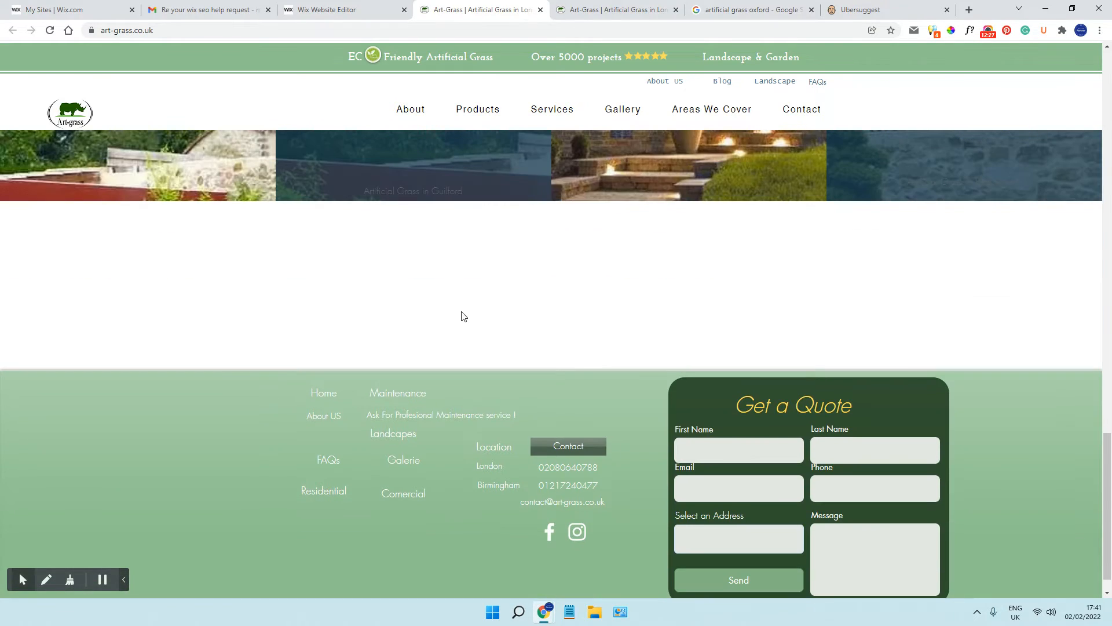
left_click_drag(0, 225, 858, 292)
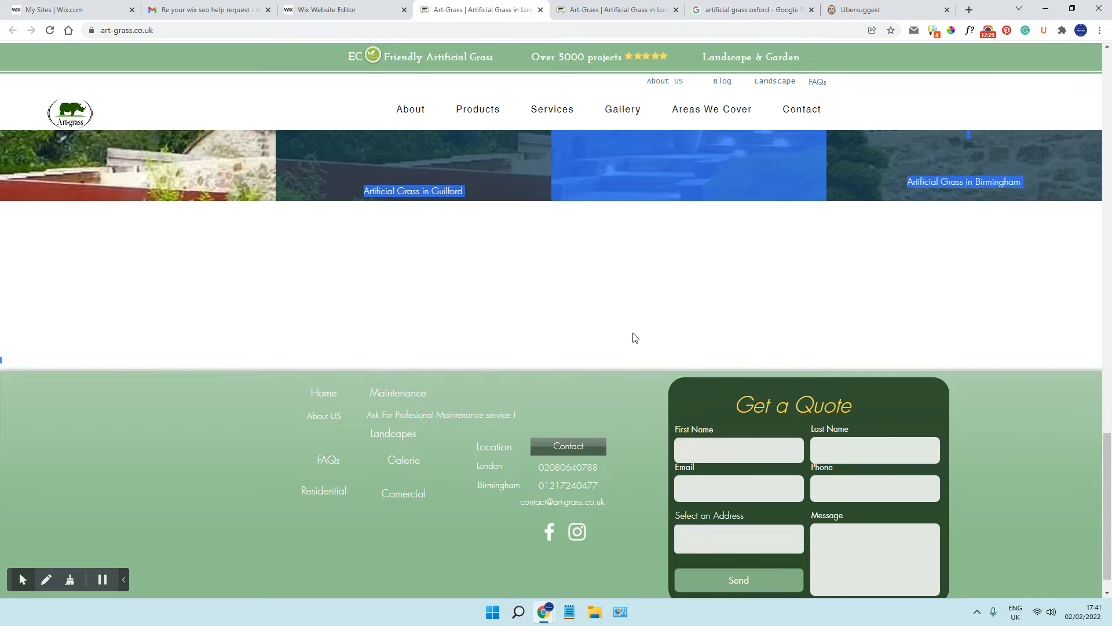
left_click(554, 315)
left_click_drag(302, 420, 632, 376)
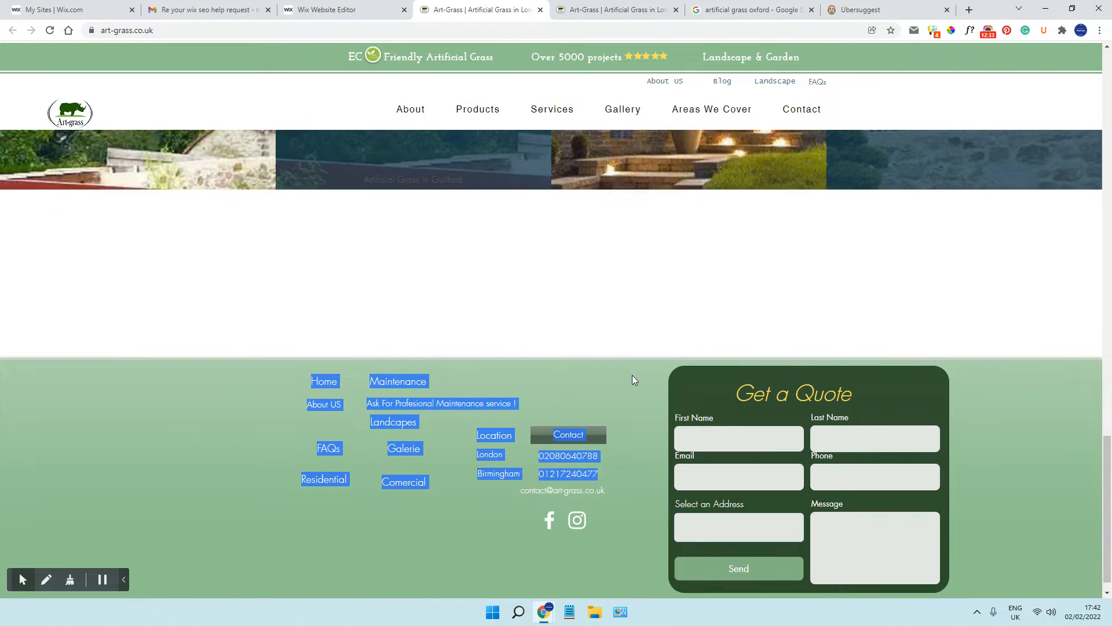
Review the homepage's heading structure, title, description and keywords again in META SEO inspector, comparing the headings with the page content
scroll(634, 373, "up", 10)
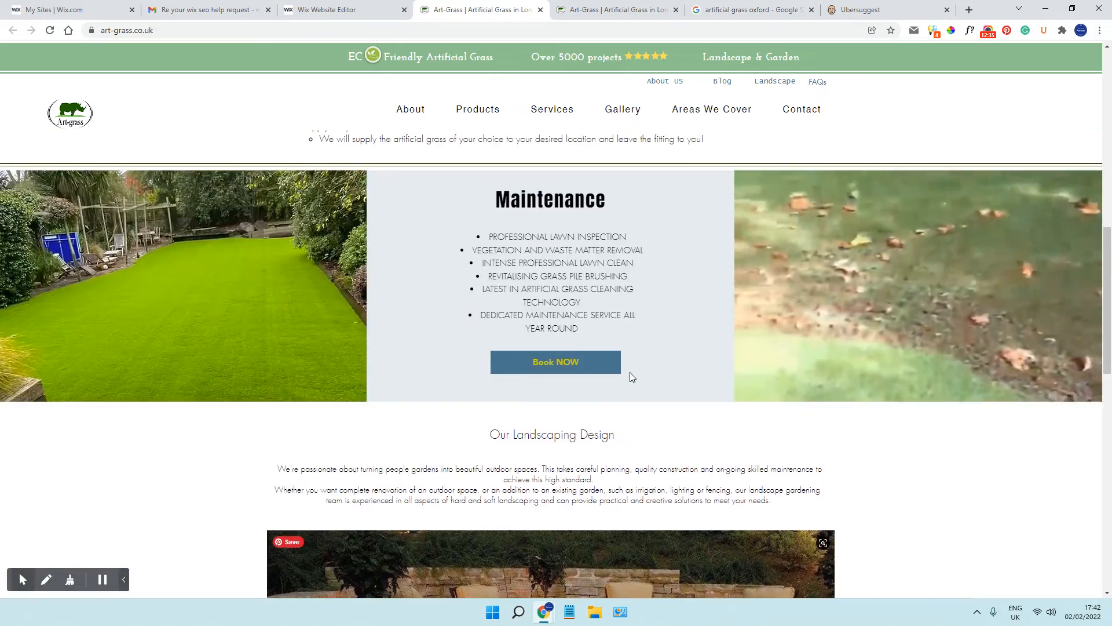
scroll(630, 373, "up", 10)
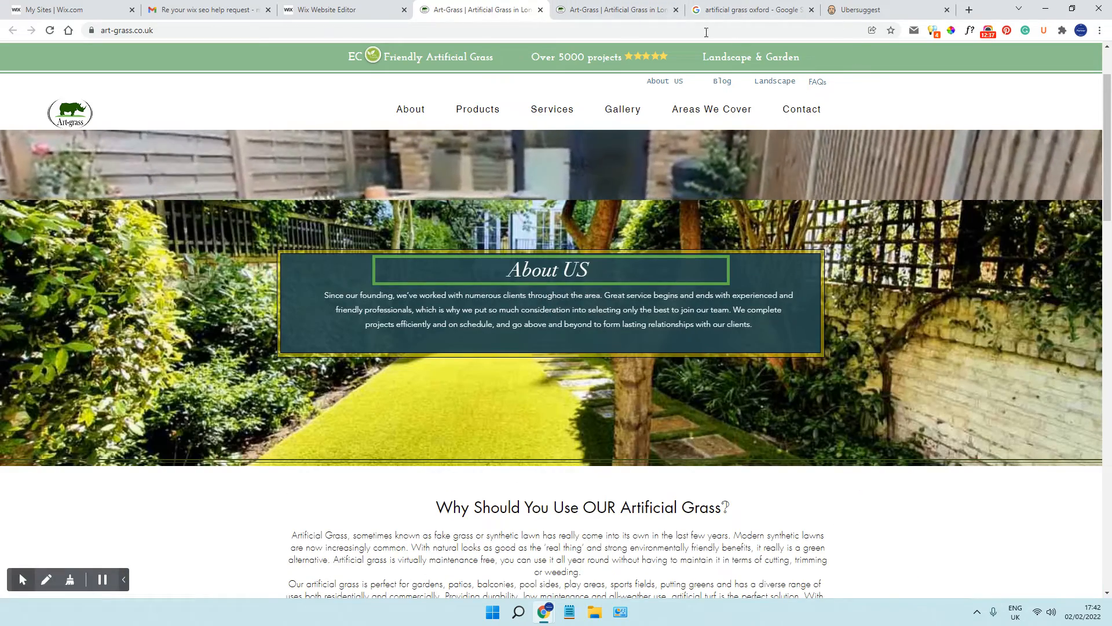
left_click(934, 31)
scroll(639, 220, "down", 5)
scroll(640, 220, "down", 6)
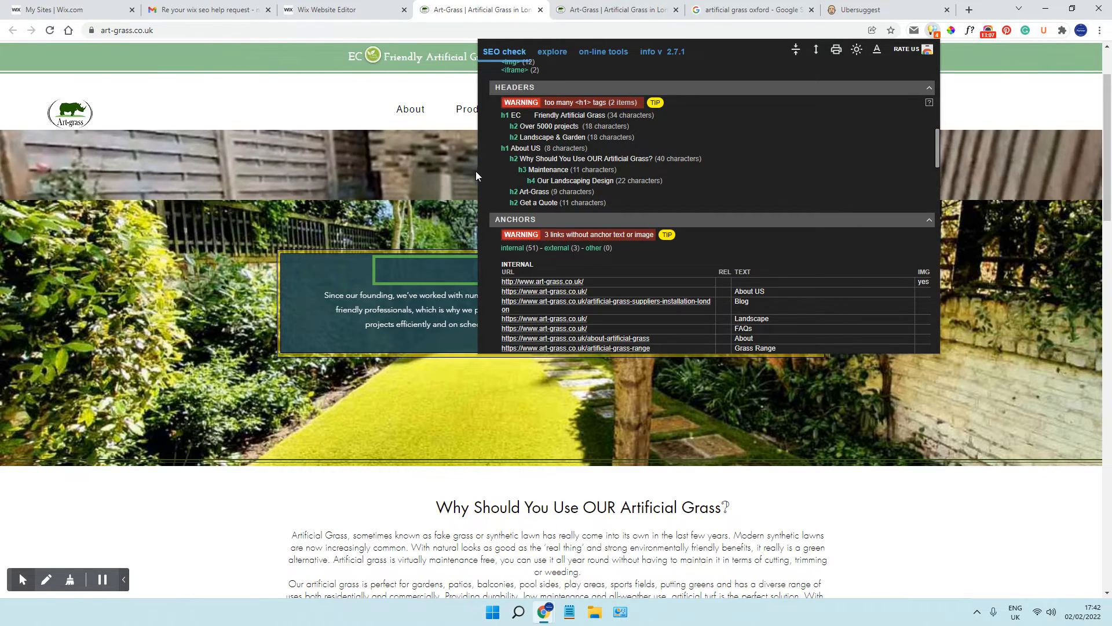
scroll(578, 171, "down", 3)
scroll(529, 172, "up", 3)
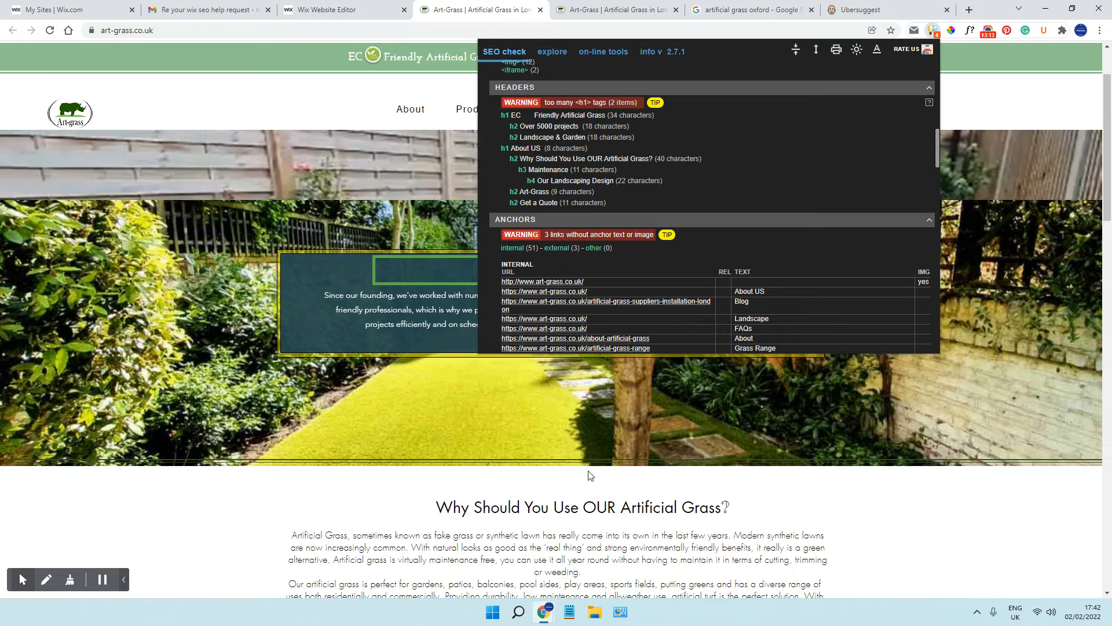
scroll(588, 472, "down", 2)
scroll(656, 204, "up", 5)
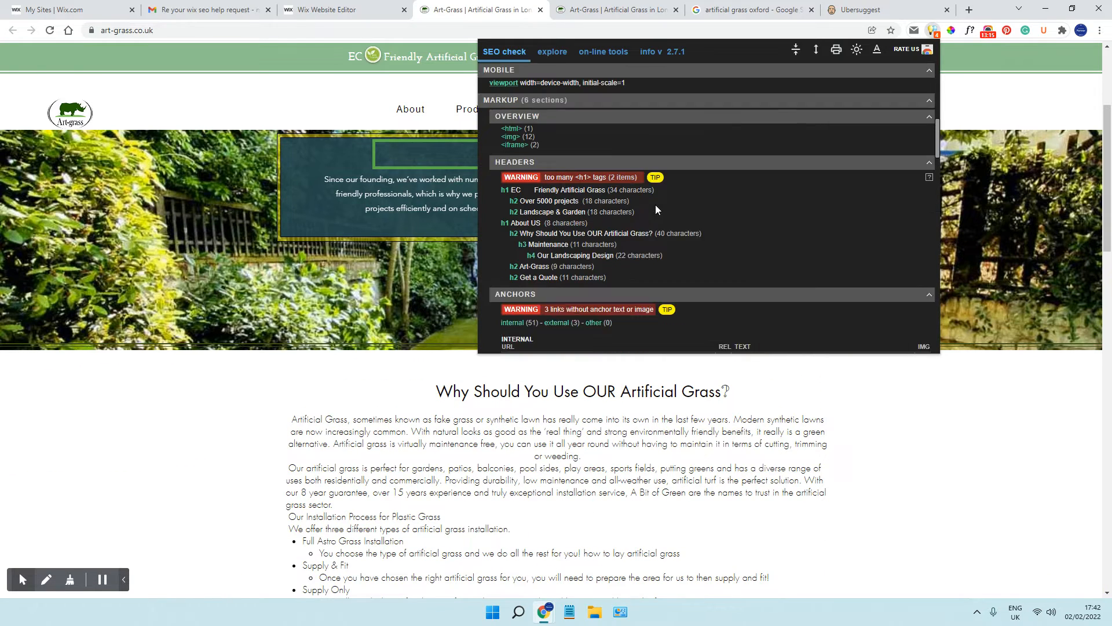
scroll(657, 205, "up", 3)
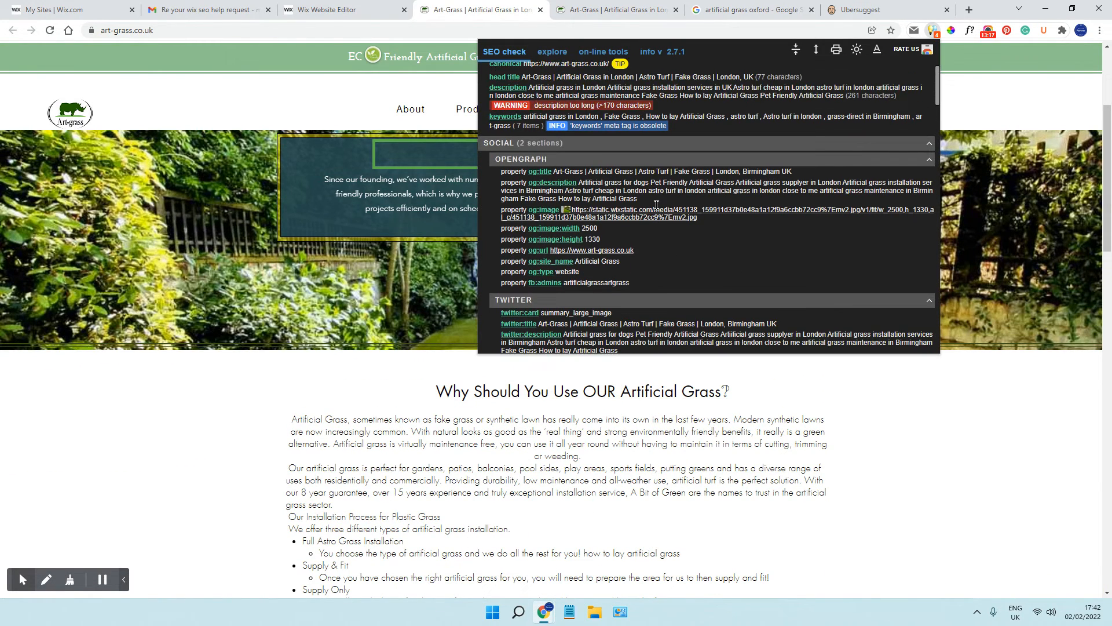
scroll(656, 205, "up", 1)
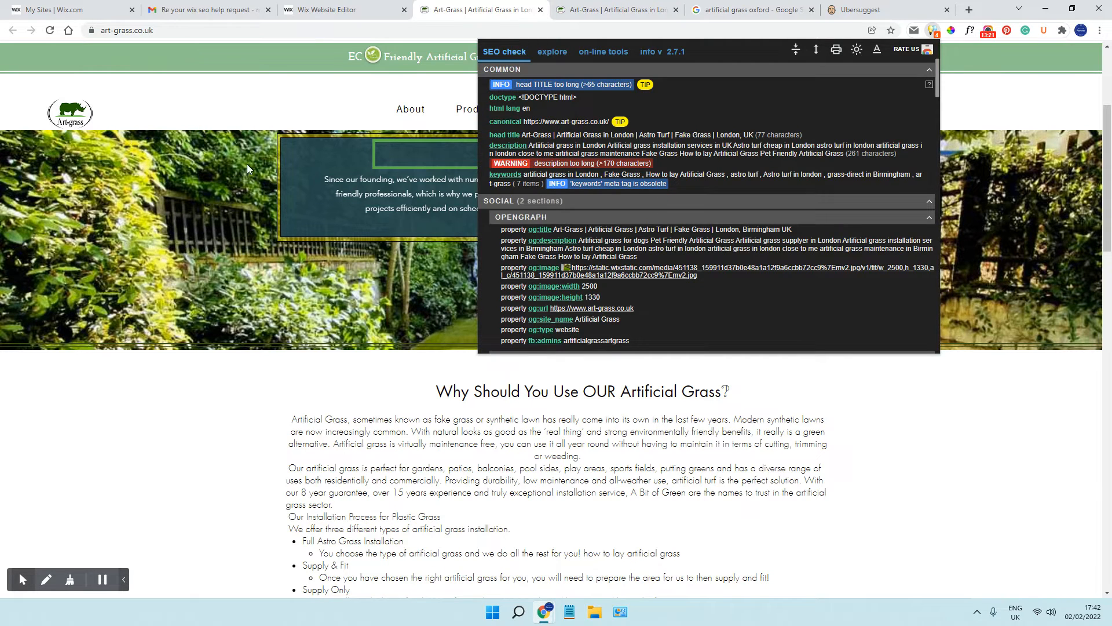
left_click(233, 107)
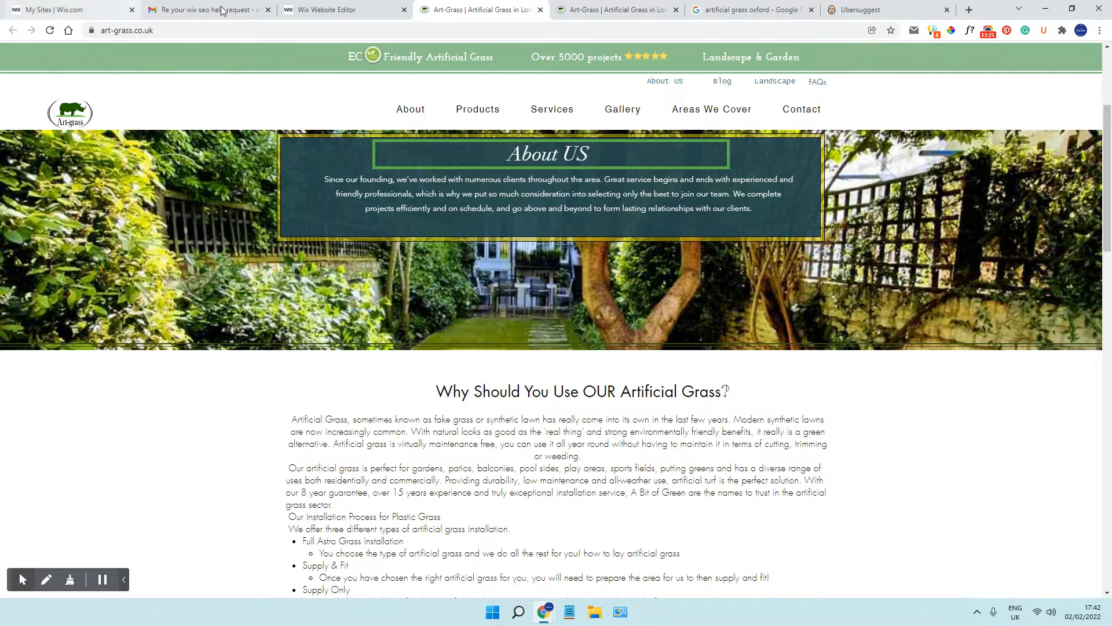
Switch to the Wix editor and check the HTML tag of the header's "Friendly Artificial Grass" text in its SEO & Accessibility settings
left_click(327, 10)
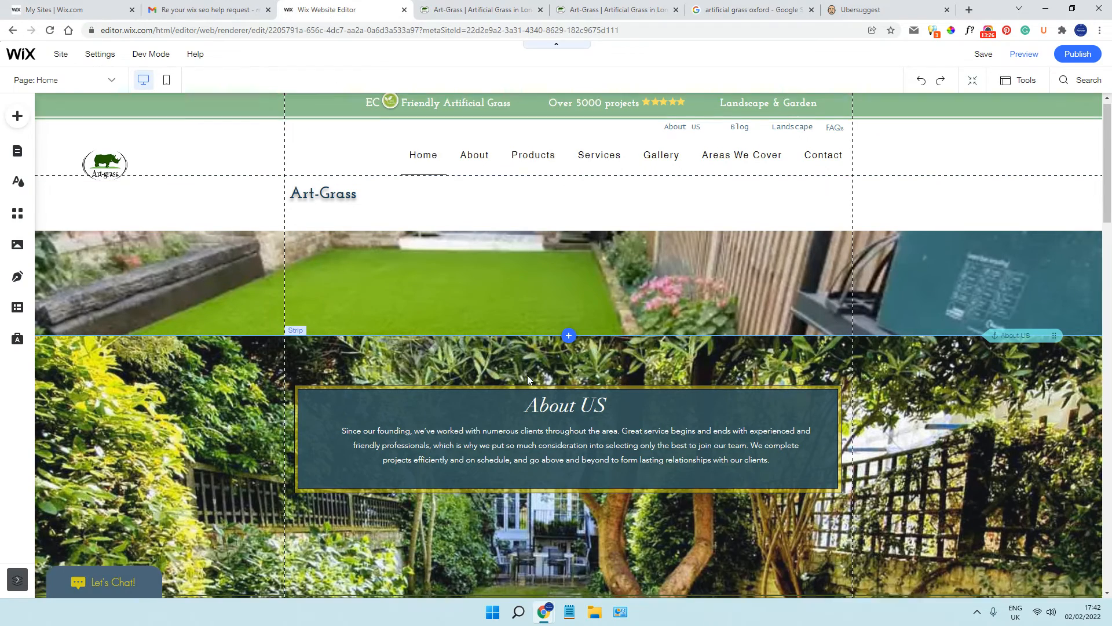
scroll(527, 374, "down", 2)
scroll(441, 173, "up", 2)
left_click(443, 110)
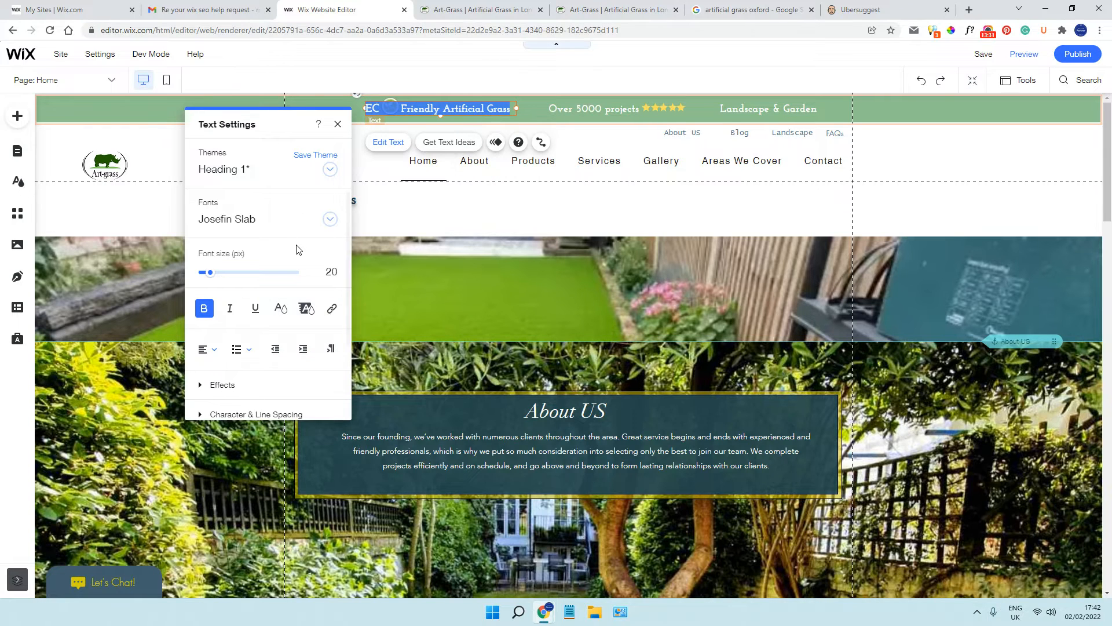
scroll(295, 248, "down", 3)
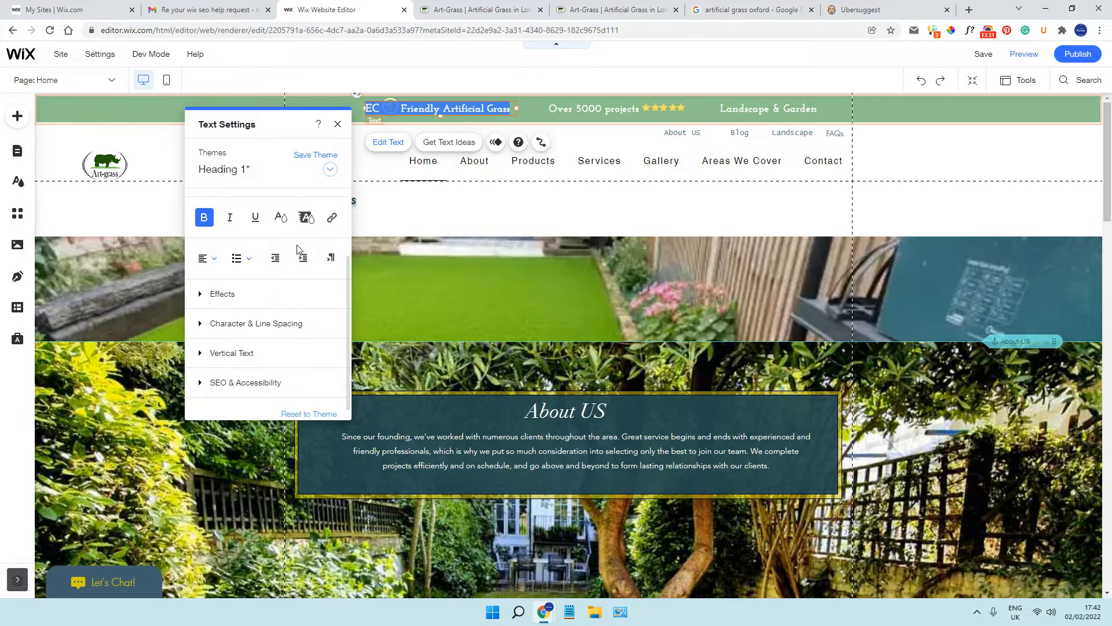
left_click(242, 374)
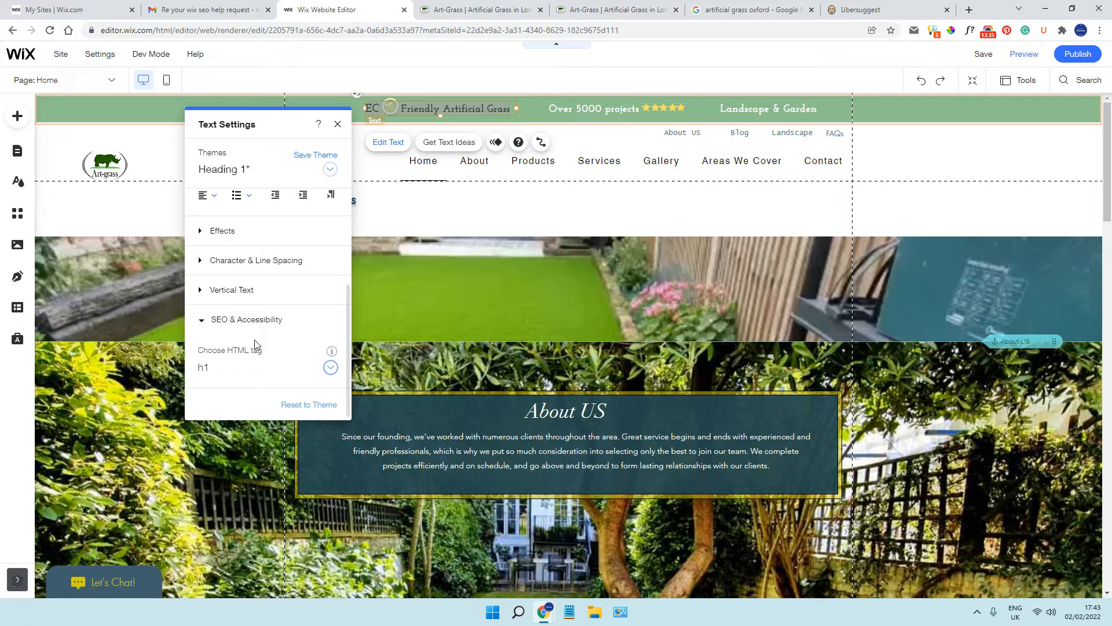
left_click(338, 125)
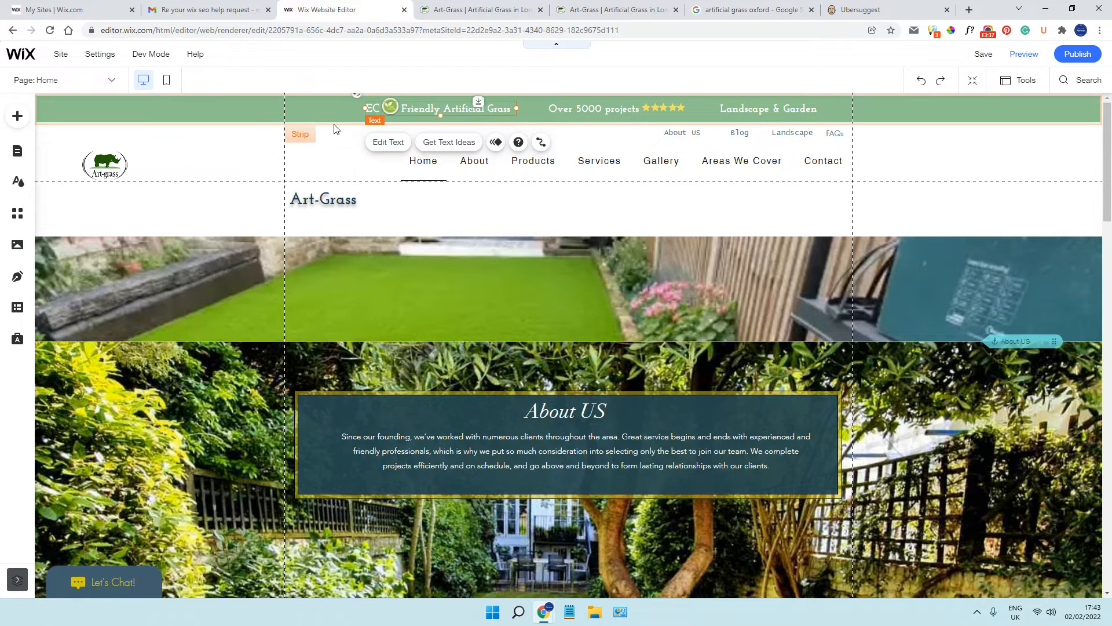
Try the p HTML tag on the header's "Friendly Artificial Grass" text and set it back to h1
left_click(394, 144)
scroll(281, 250, "down", 3)
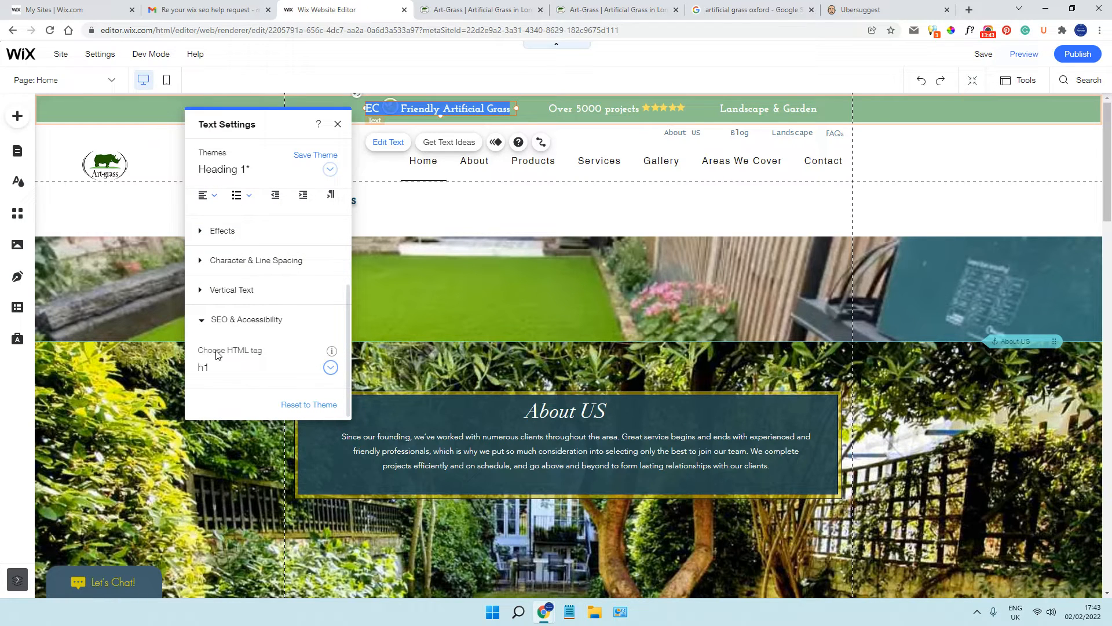
left_click(330, 368)
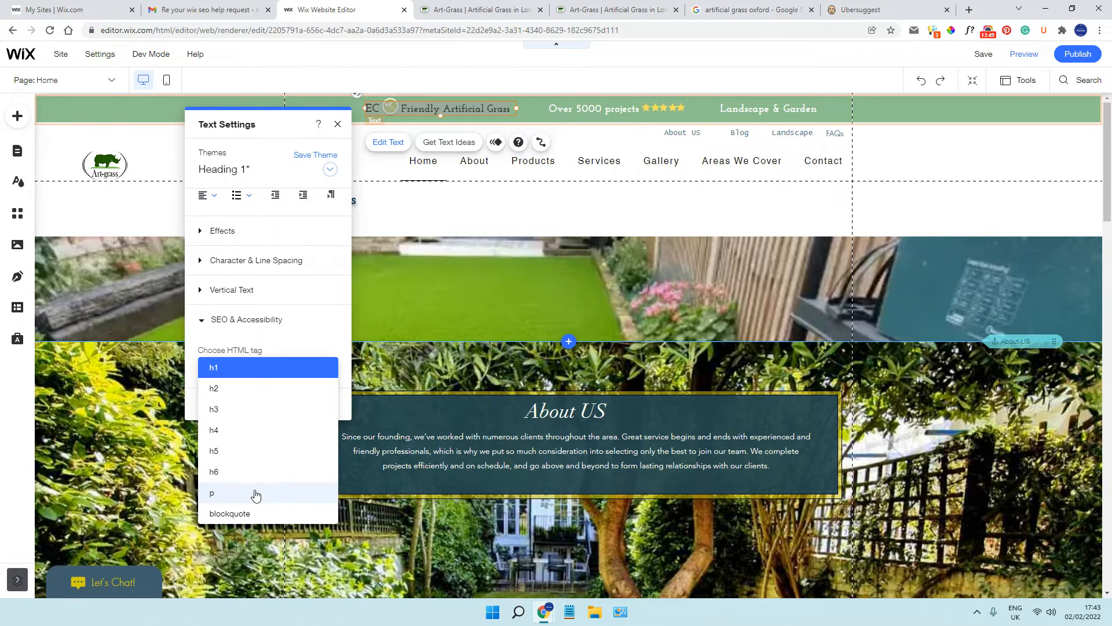
left_click(256, 494)
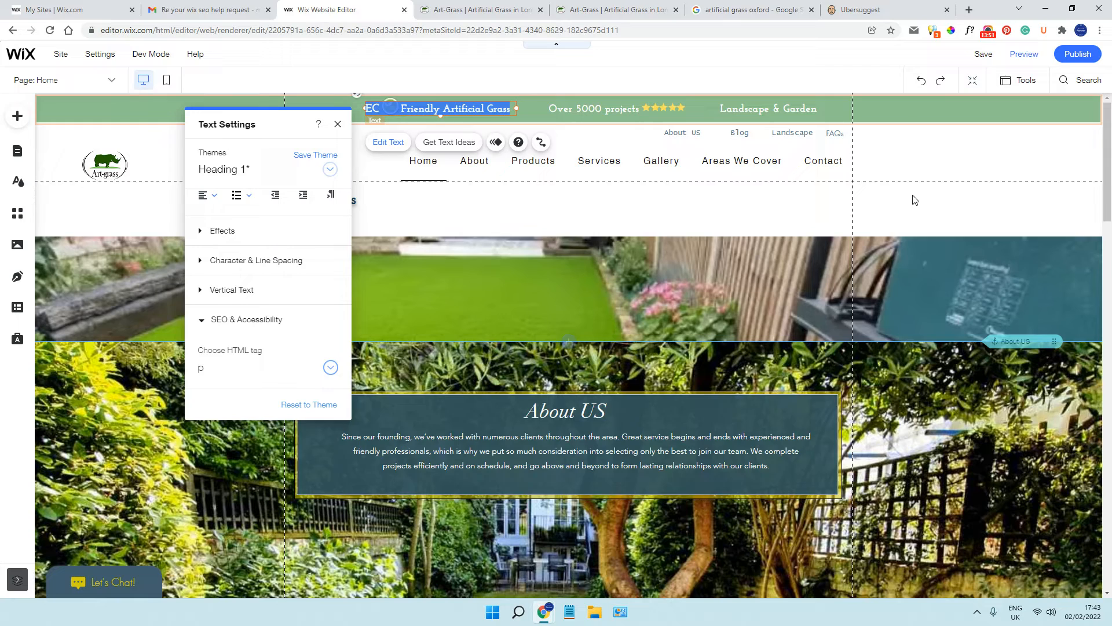
left_click(330, 369)
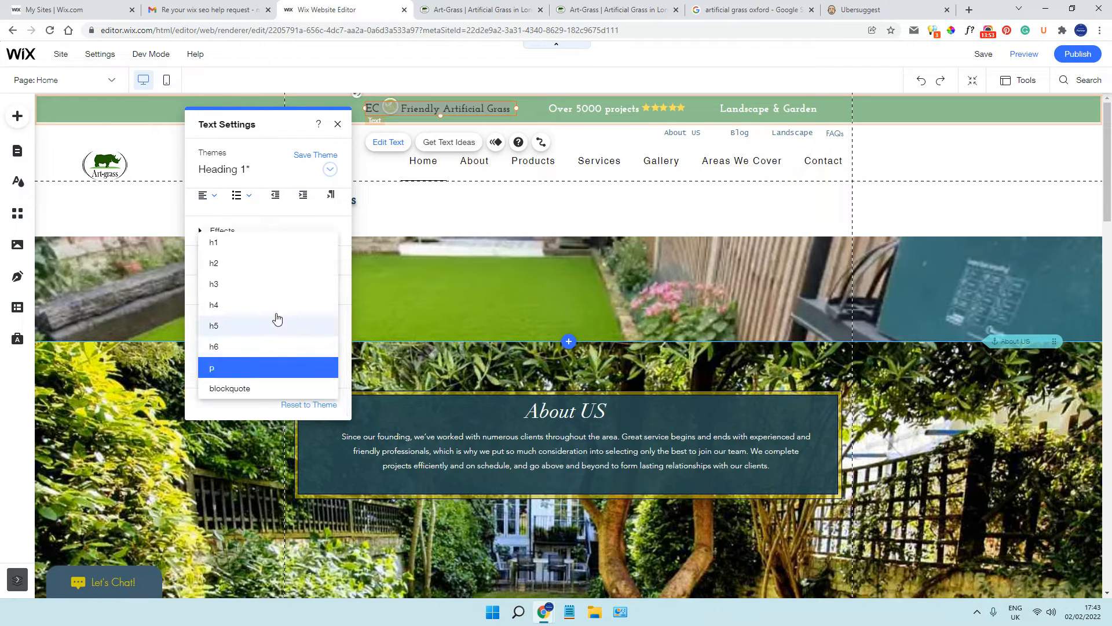
left_click(250, 249)
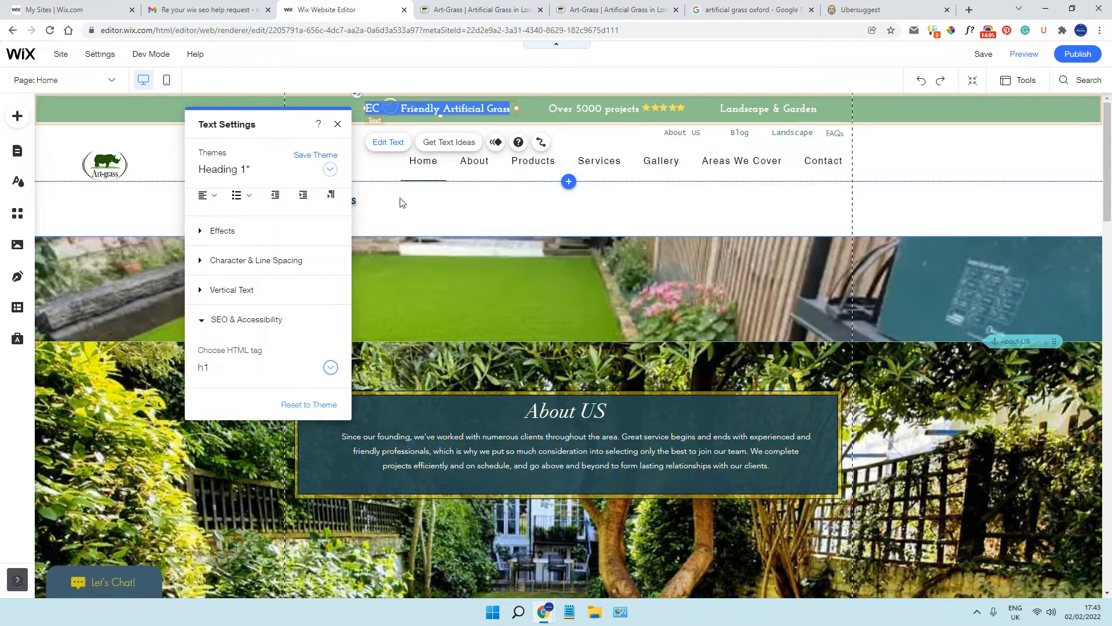
left_click(337, 124)
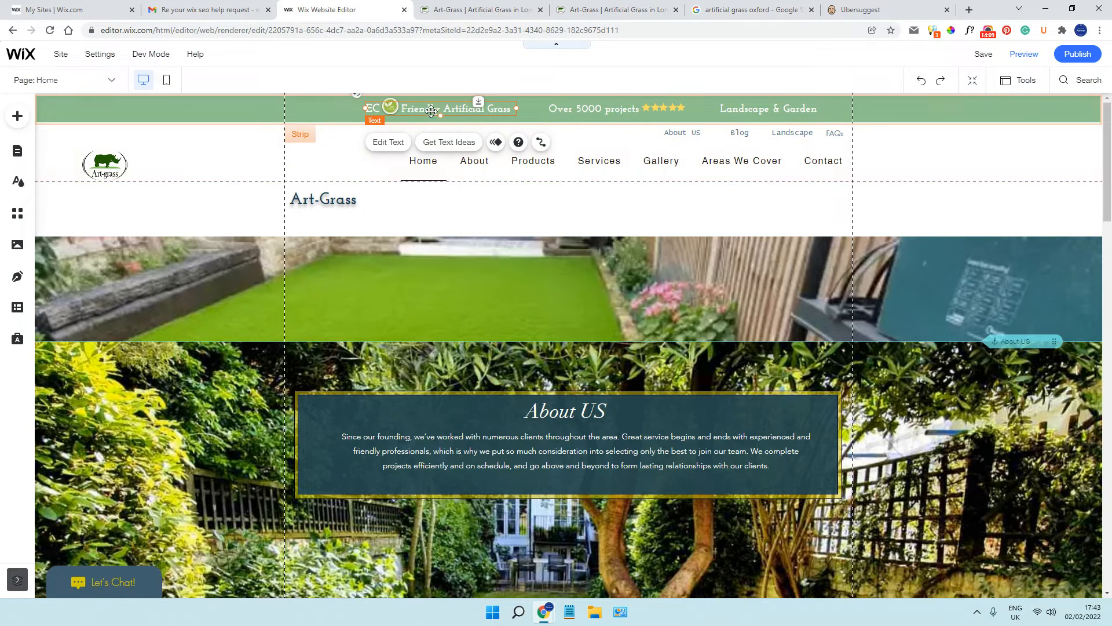
Reopen the text settings of the "Friendly Artificial Grass" header text and recheck its HTML tag
left_click(110, 82)
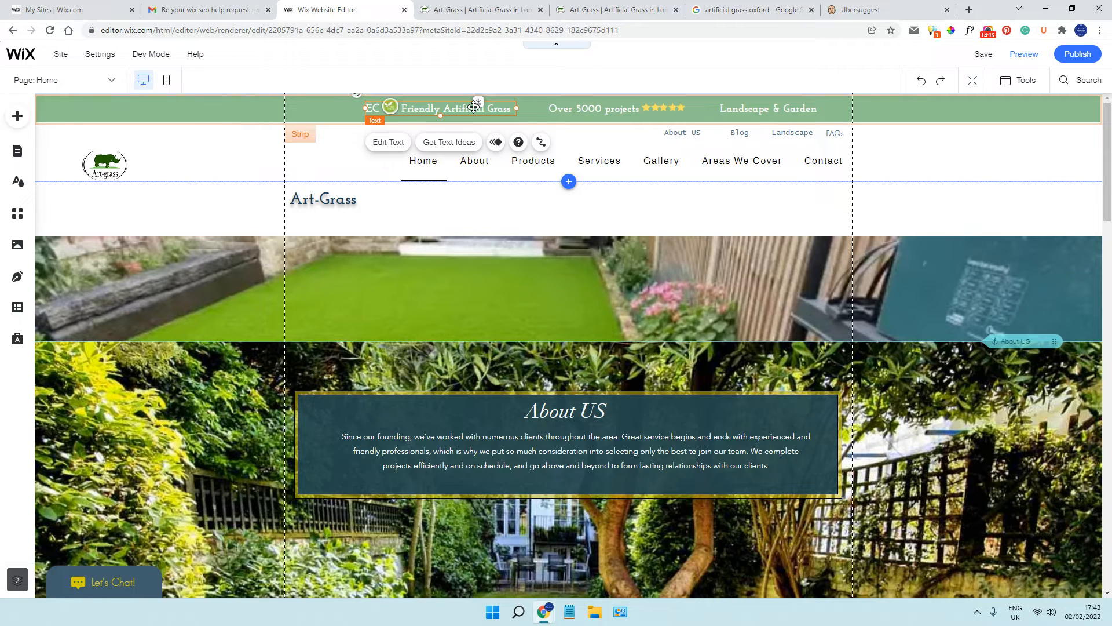
left_click(388, 142)
scroll(298, 264, "down", 3)
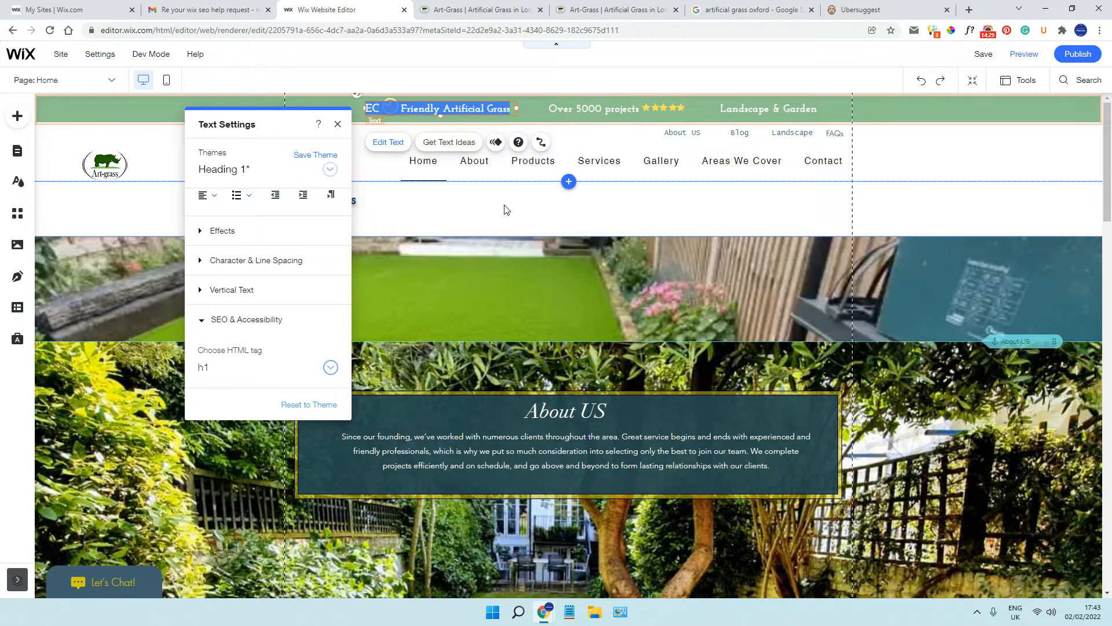
Set the HTML tag of the "About US" heading to p
left_click(411, 409)
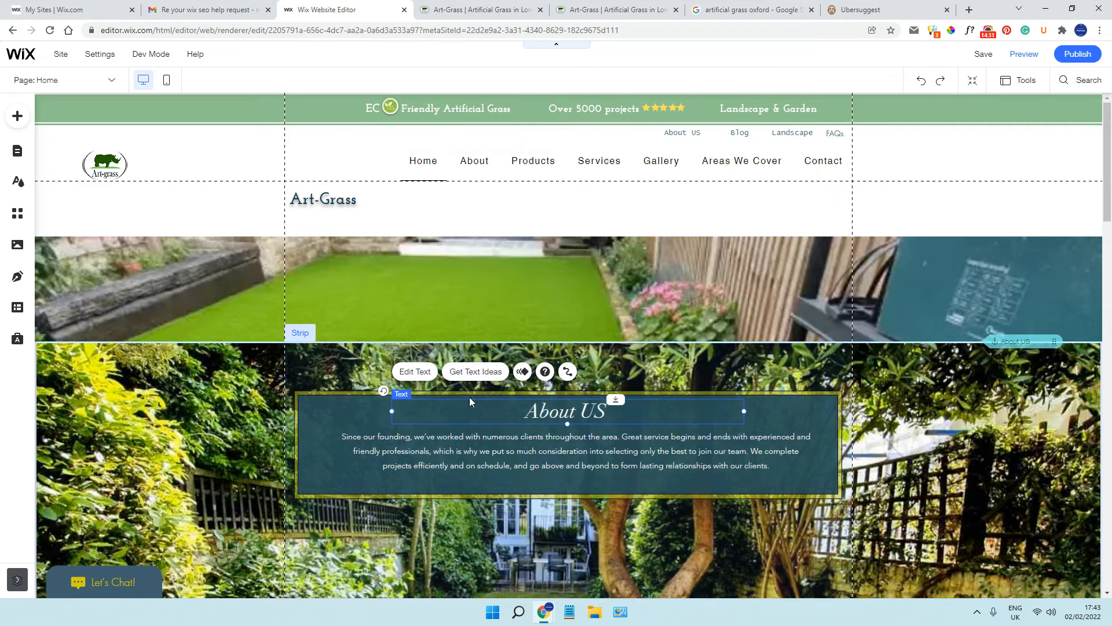
left_click(412, 371)
scroll(805, 310, "down", 3)
left_click(818, 322)
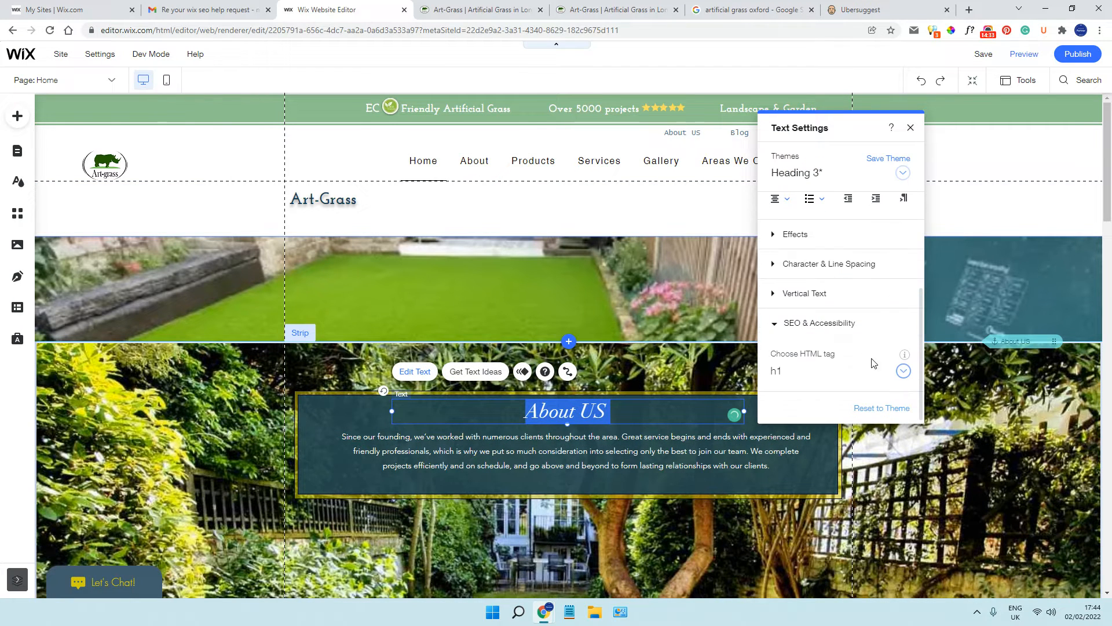
left_click(904, 371)
left_click(820, 496)
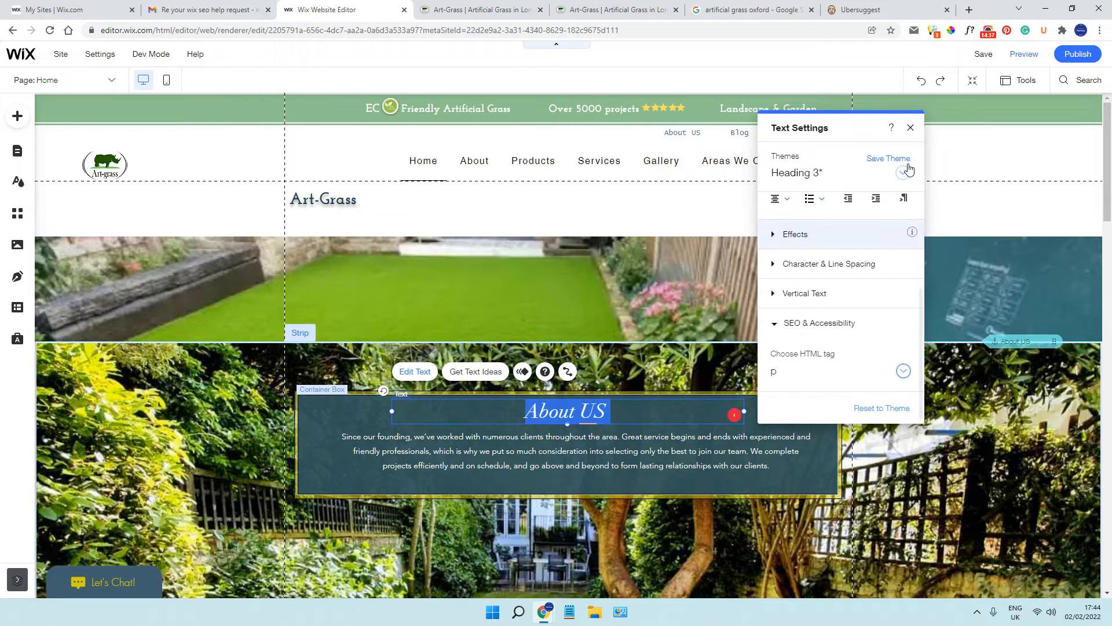
left_click(911, 127)
Check the HTML tag and available tag options of the paragraph below the "About US" heading, leaving the tag unchanged
left_click(518, 446)
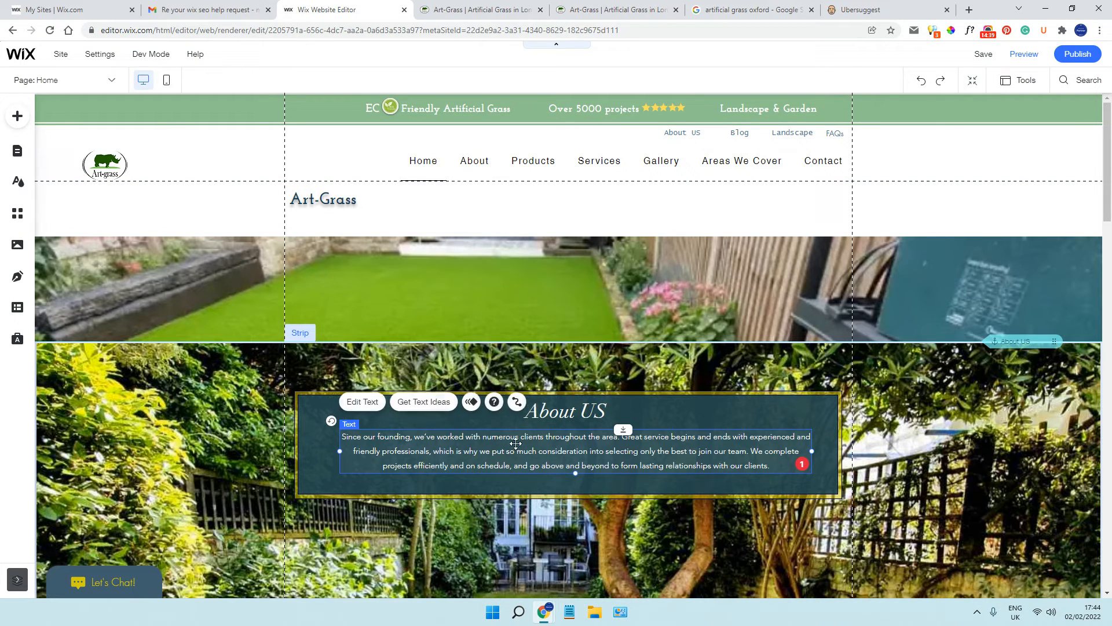
left_click(373, 407)
left_click(857, 374)
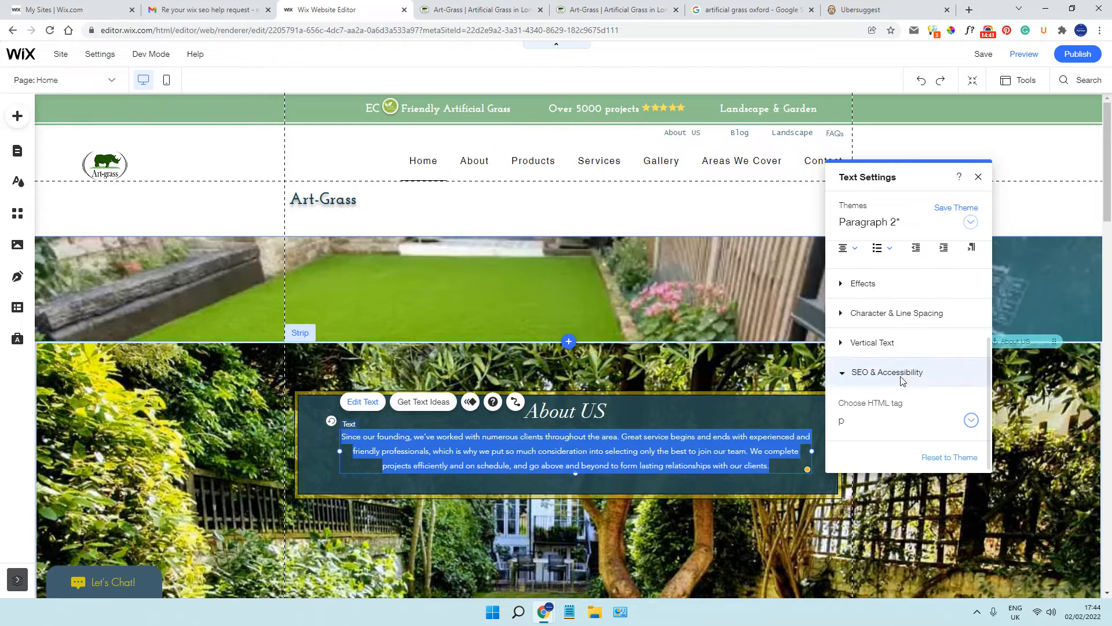
left_click(973, 427)
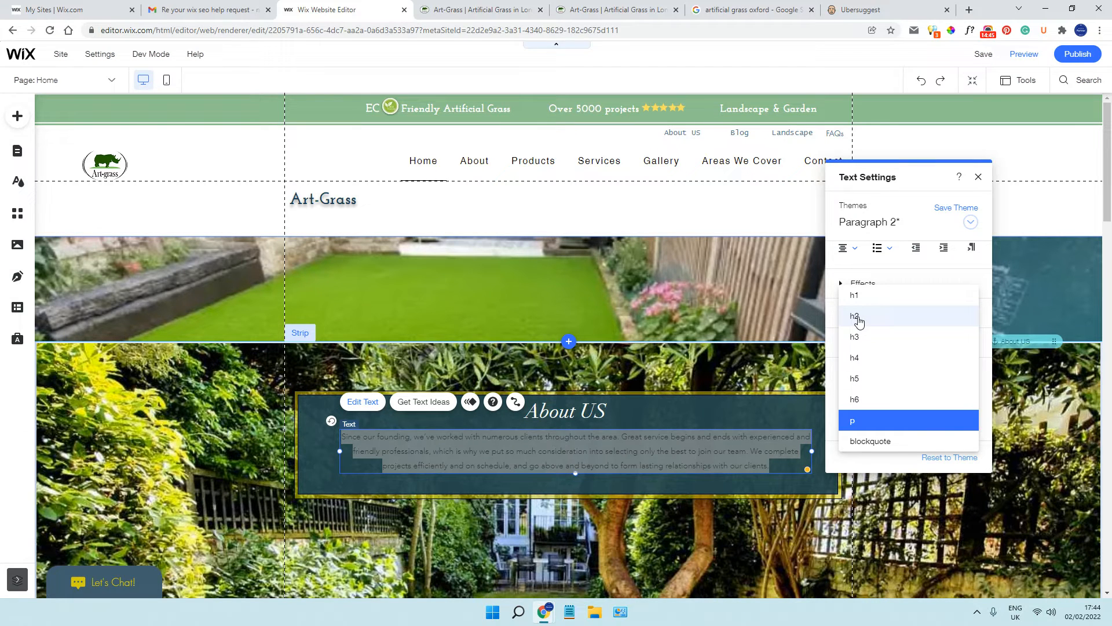
left_click(979, 178)
Check the HTML tags of the "Why Should You Use OUR Artificial Grass?" heading and its body text
scroll(656, 291, "down", 6)
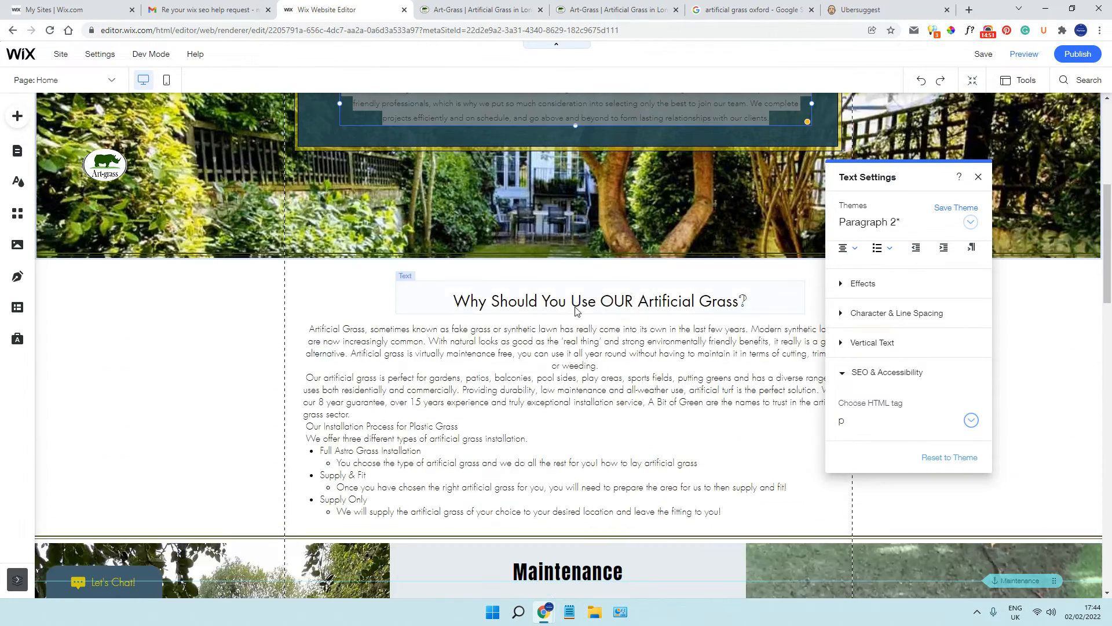
left_click(586, 309)
left_click(422, 255)
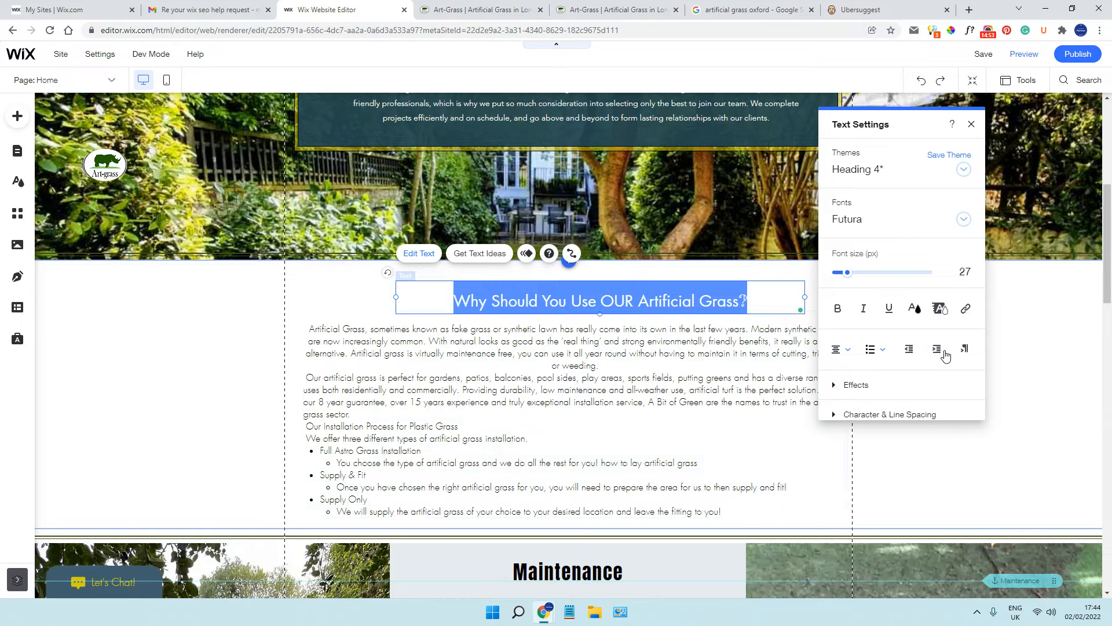
scroll(944, 354, "down", 3)
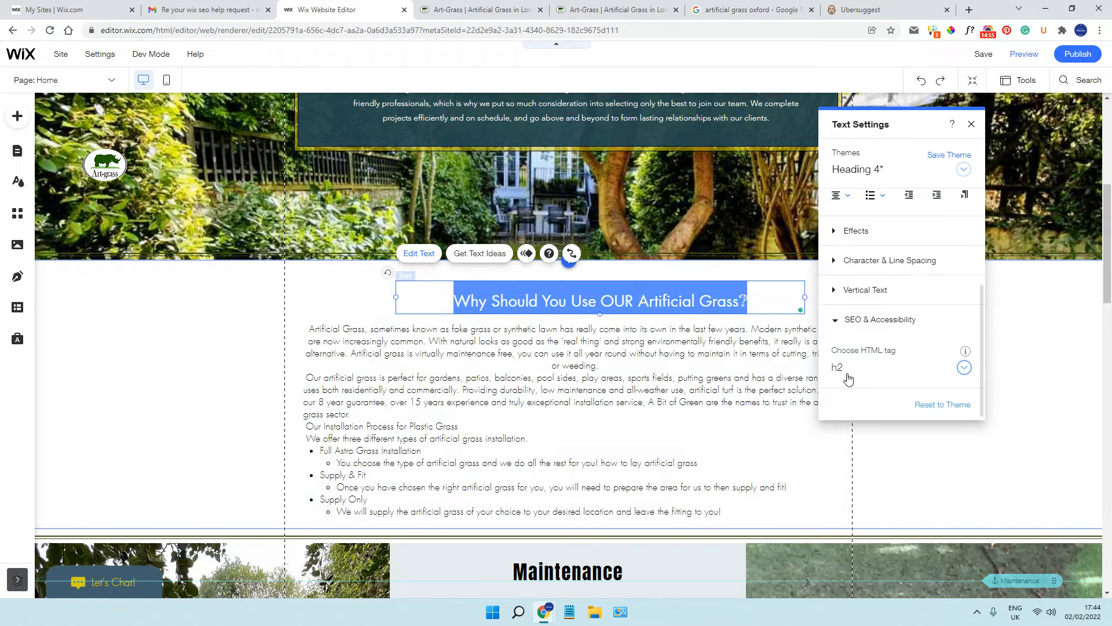
left_click(479, 390)
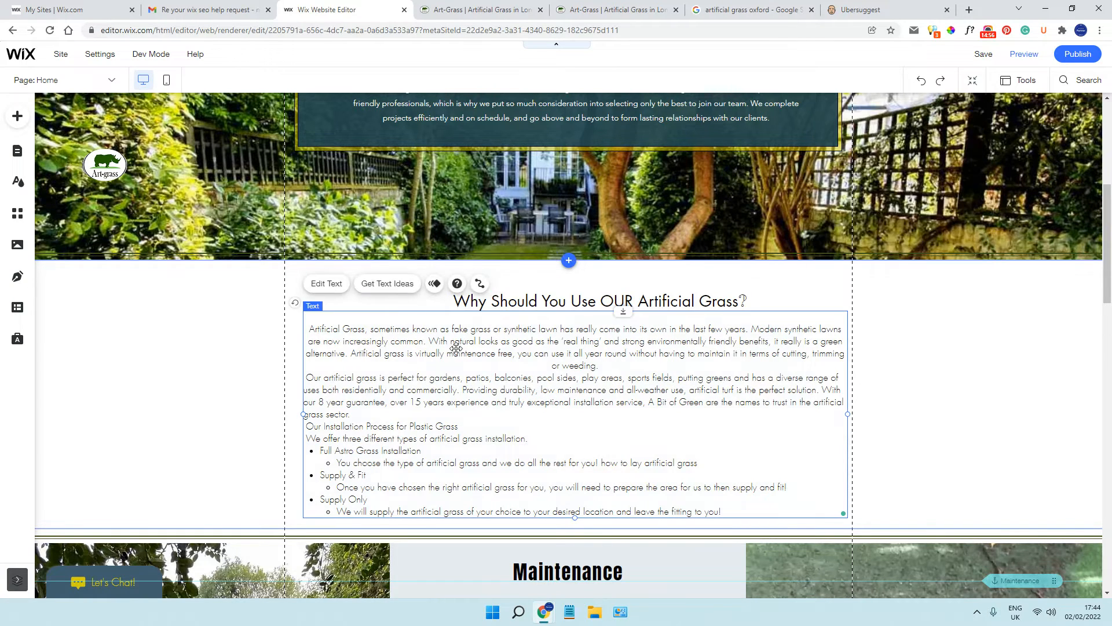
left_click(326, 283)
scroll(933, 358, "down", 3)
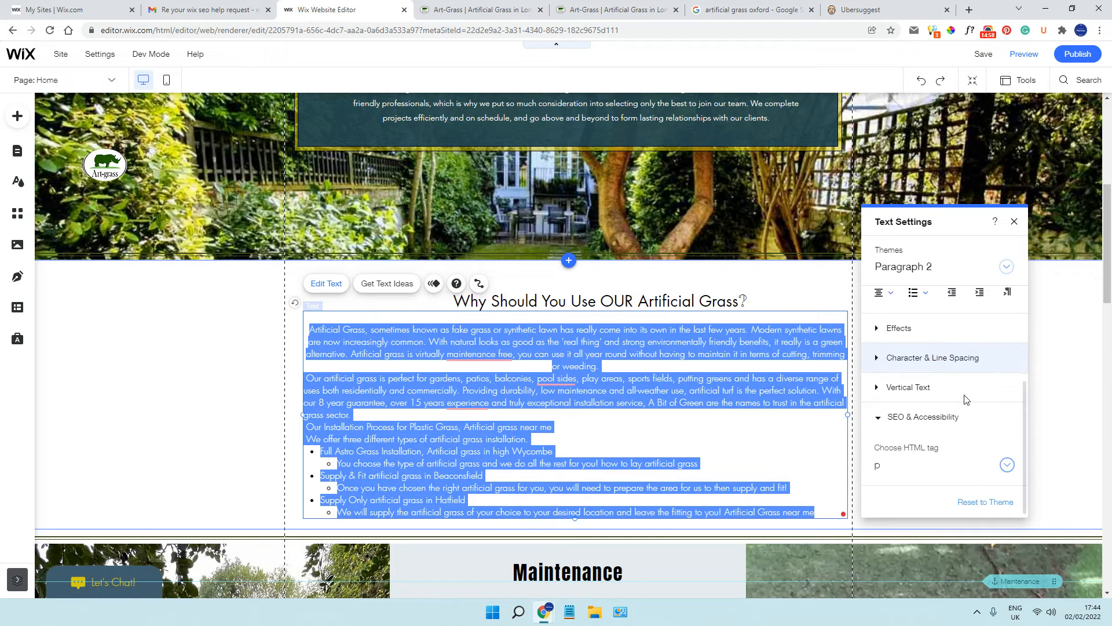
Apply the suggested corrections "maintenance-free", "poolsides" and "years of experience" in the body text under "Why Should You Use OUR Artificial Grass?"
left_click(1008, 463)
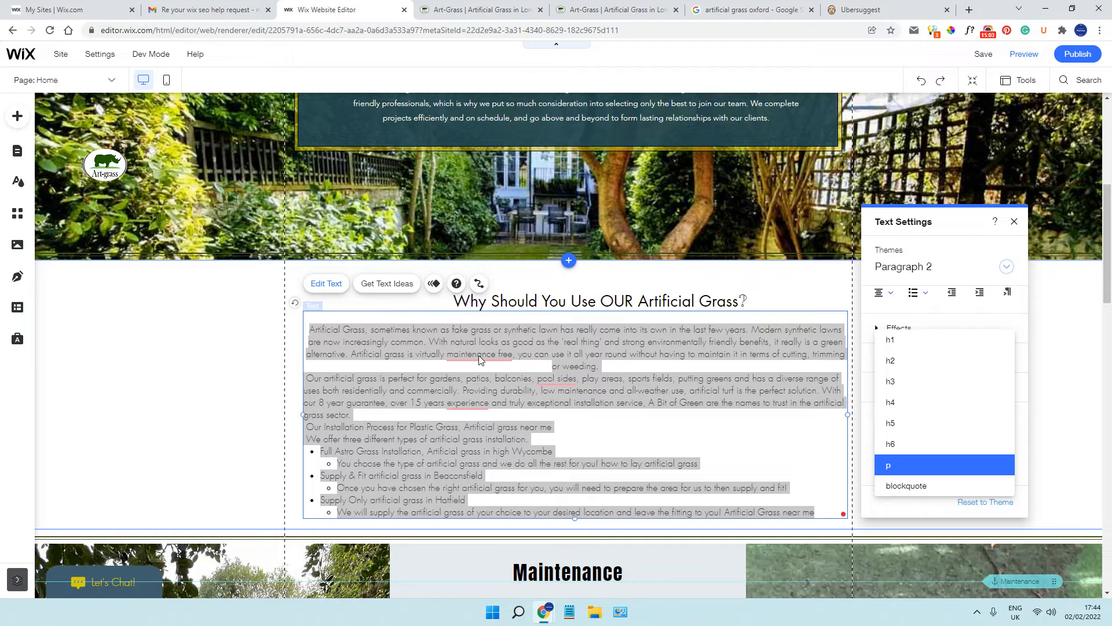
key("Escape")
mouse_move(480, 355)
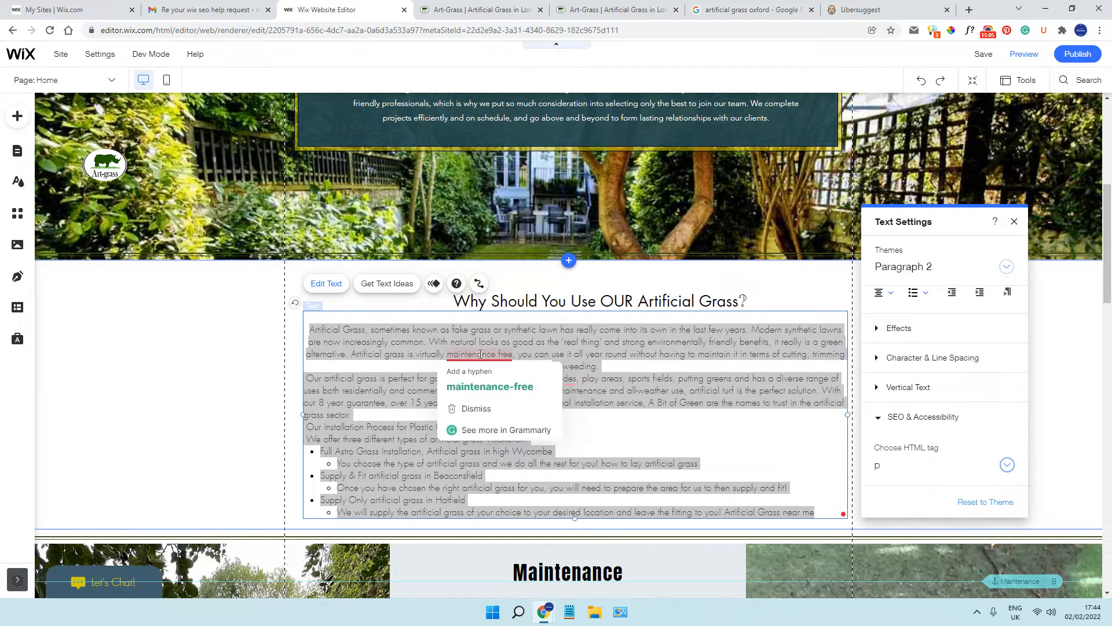
left_click(490, 386)
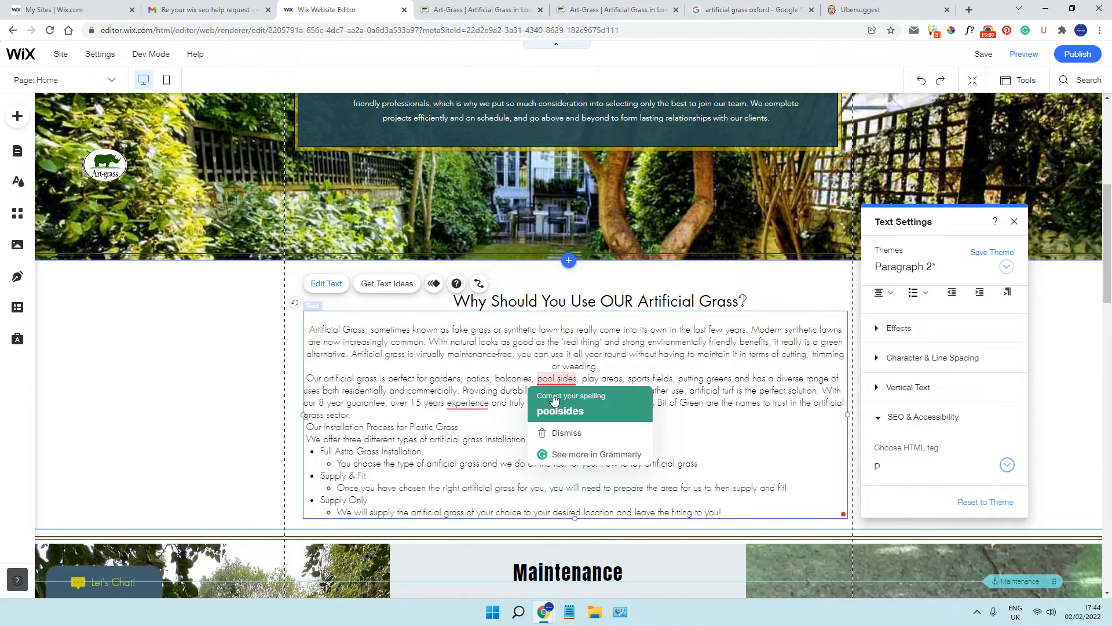
mouse_move(464, 404)
left_click(468, 438)
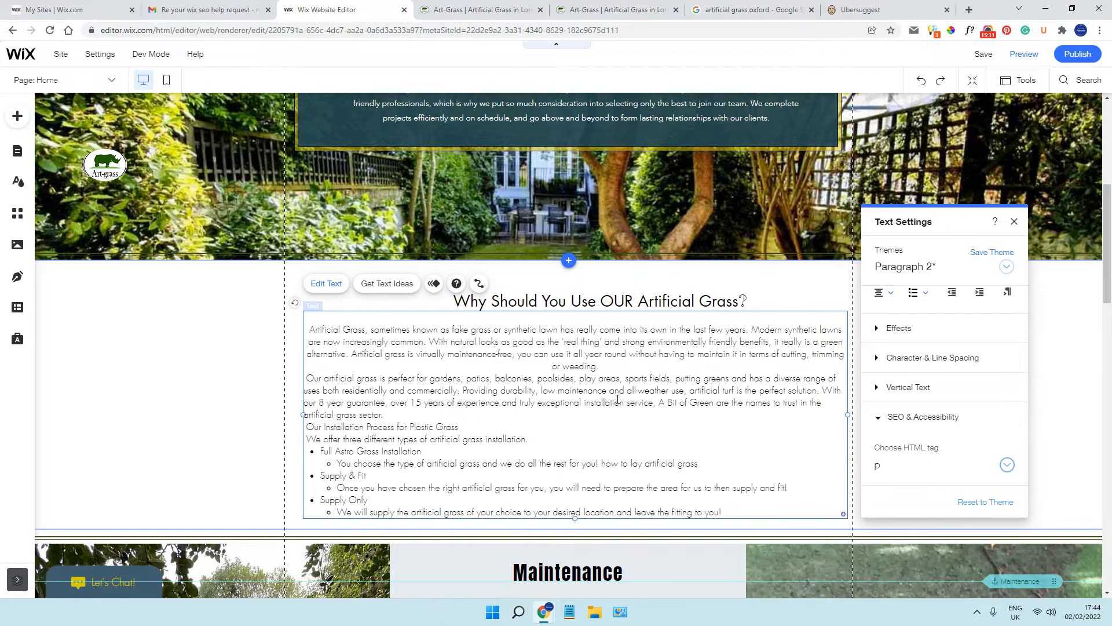
Left-align all of the body text under the "Why Should You Use OUR Artificial Grass?" heading
left_click_drag(312, 330, 810, 512)
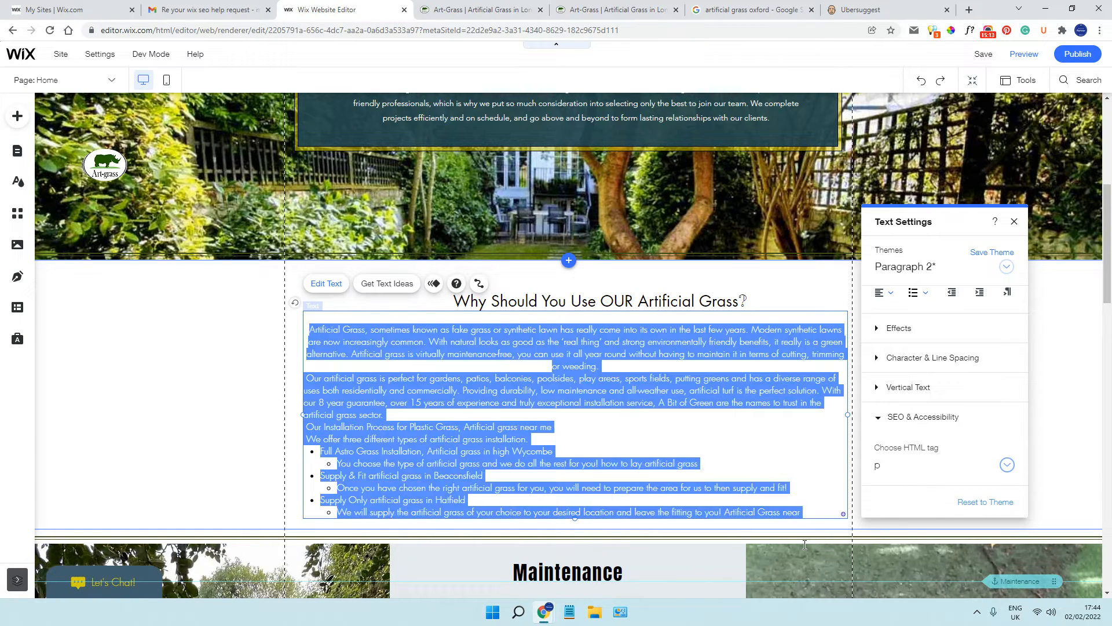
left_click(894, 301)
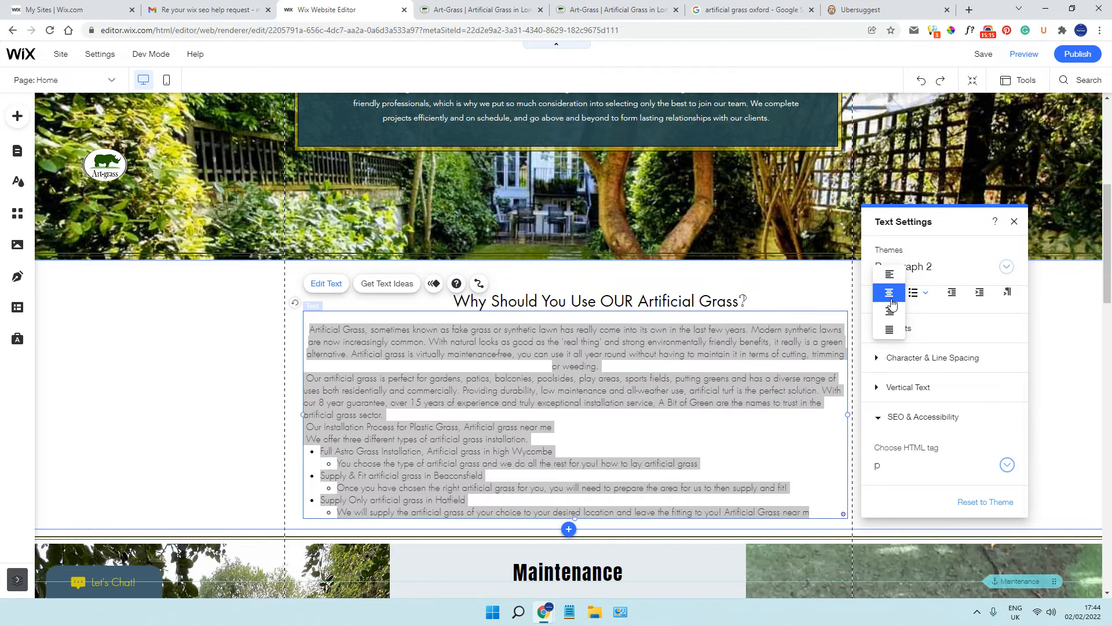
left_click(887, 290)
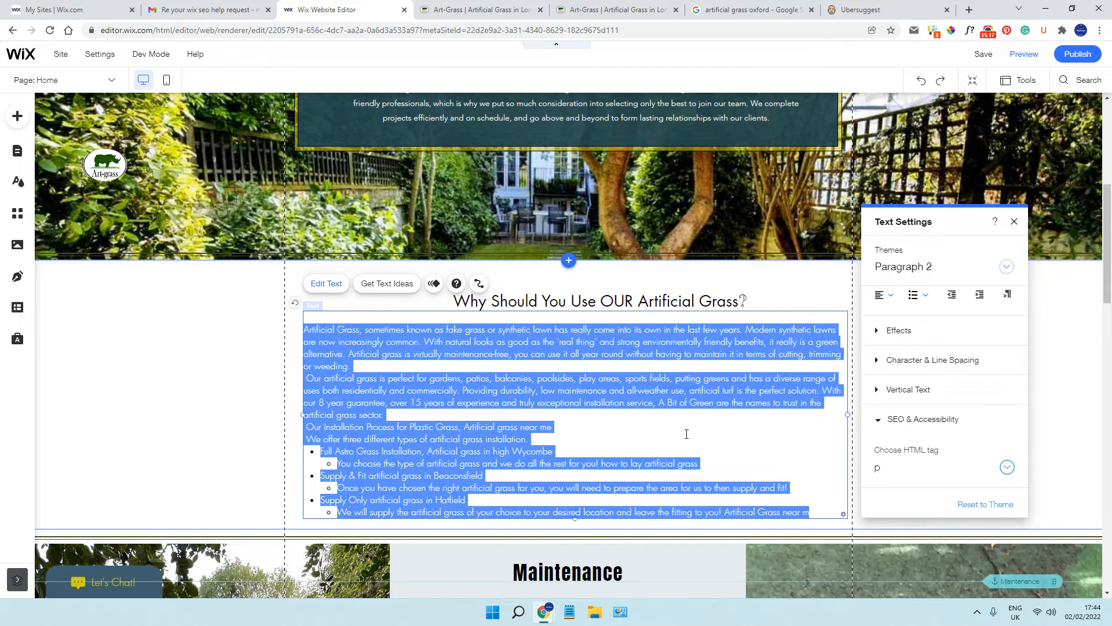
left_click(287, 428)
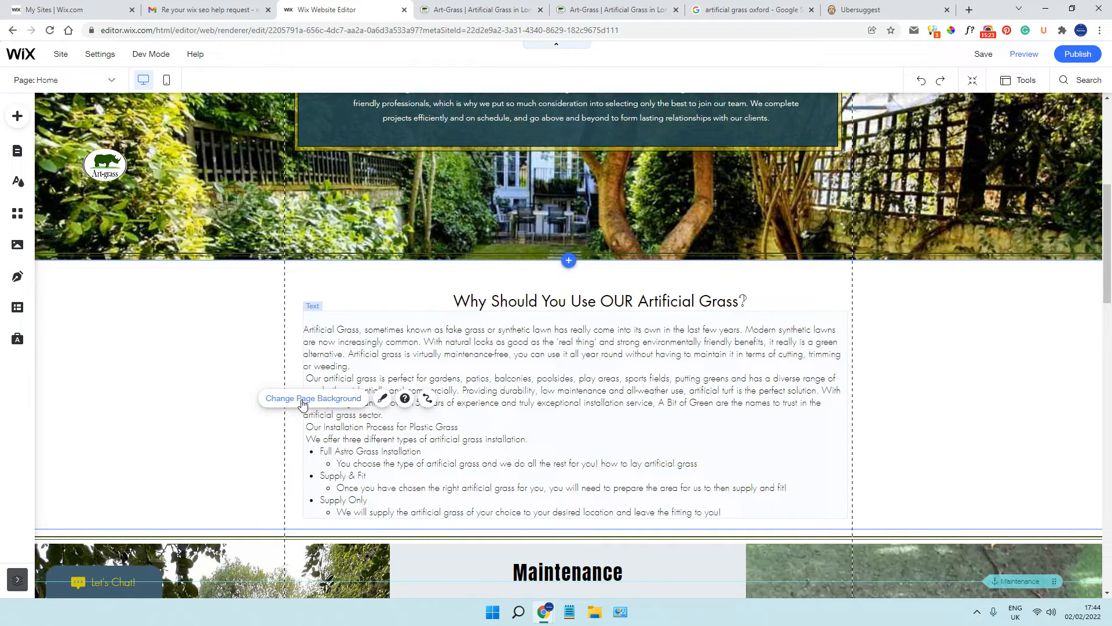
Insert blank lines before "Our artificial grass is perfect" and before "Our Installation Process for Plastic Grass", removing the leading spaces
left_click(341, 350)
left_click(335, 288)
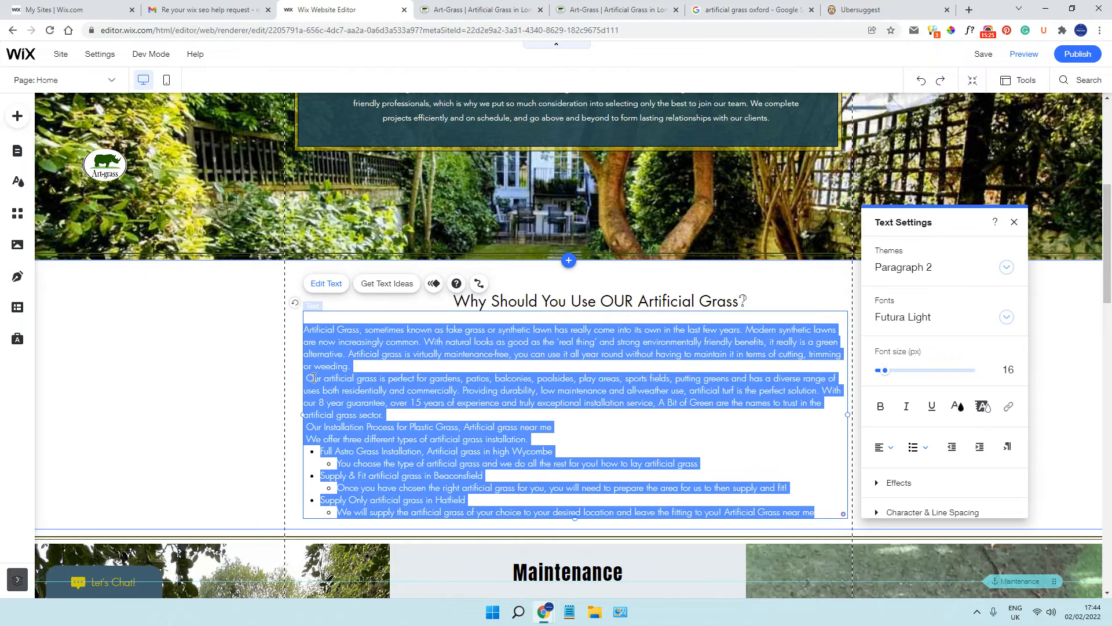
left_click(308, 378)
key("Return")
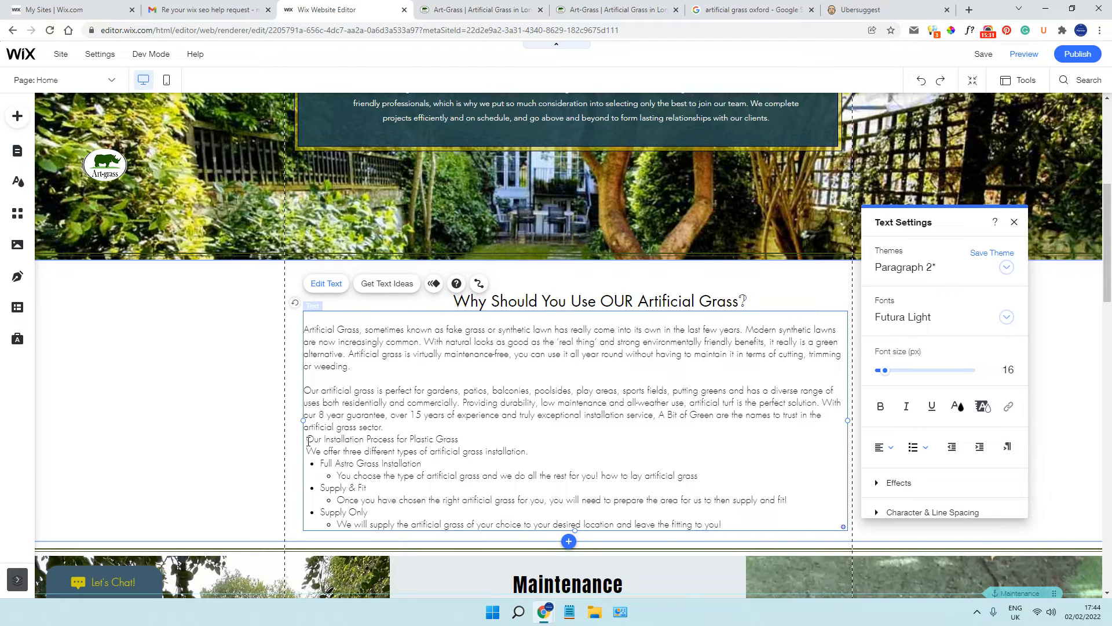
left_click(306, 439)
key("Return")
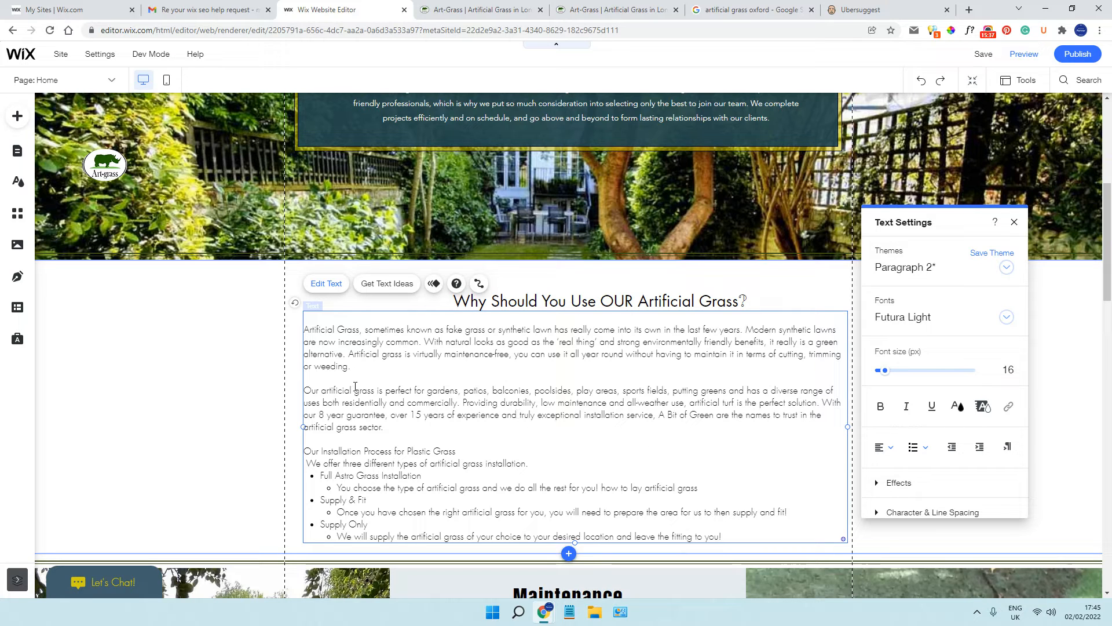
Widen the body text box to about 963 px and centre the "Why Should You Use OUR Artificial Grass?" heading on the page above it
left_click(300, 426)
left_click(302, 426)
mouse_move(302, 427)
left_mouse_down()
mouse_move(277, 425)
mouse_move(290, 427)
left_mouse_up()
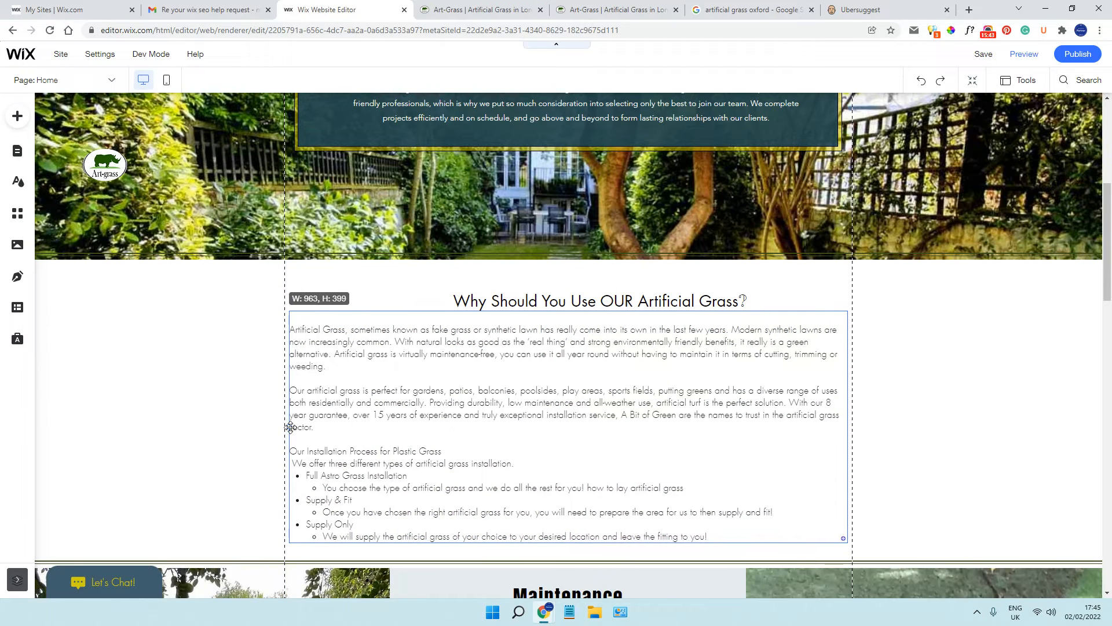
left_click_drag(585, 298, 554, 288)
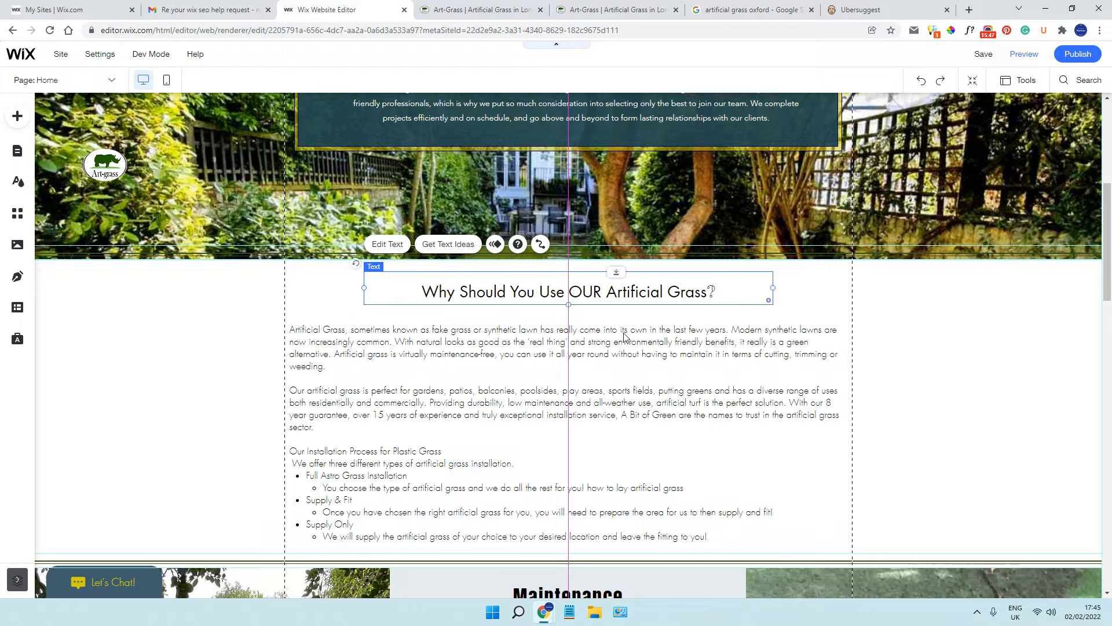
Recheck the HTML tag of the body text under "Why Should You Use OUR Artificial Grass?"
scroll(776, 399, "down", 3)
left_click(494, 213)
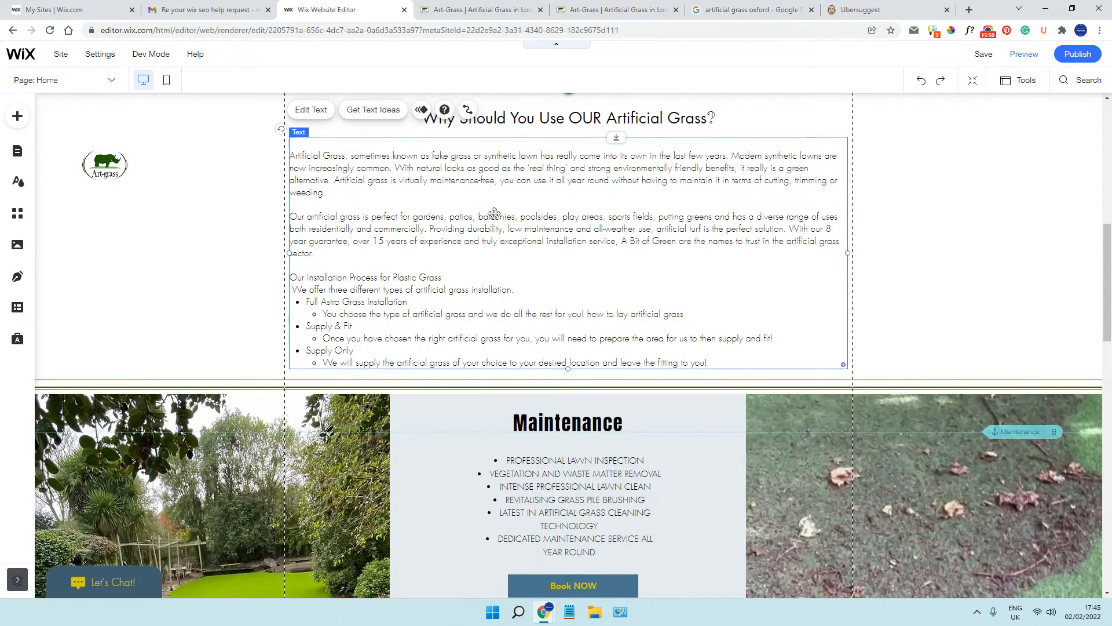
left_click(319, 111)
scroll(953, 345, "down", 3)
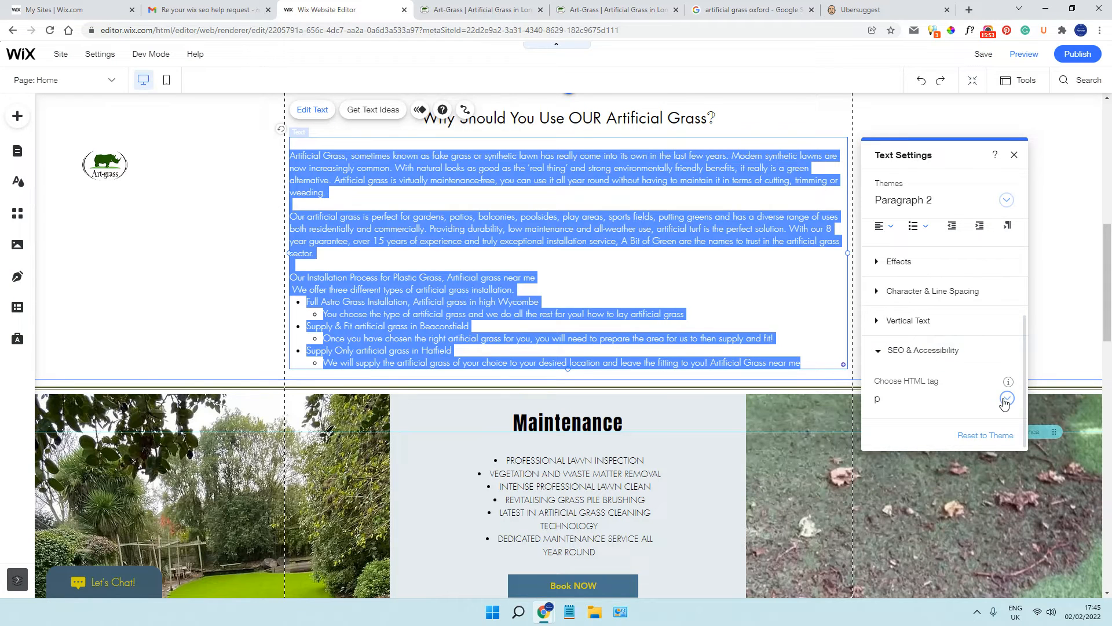
left_click(1002, 400)
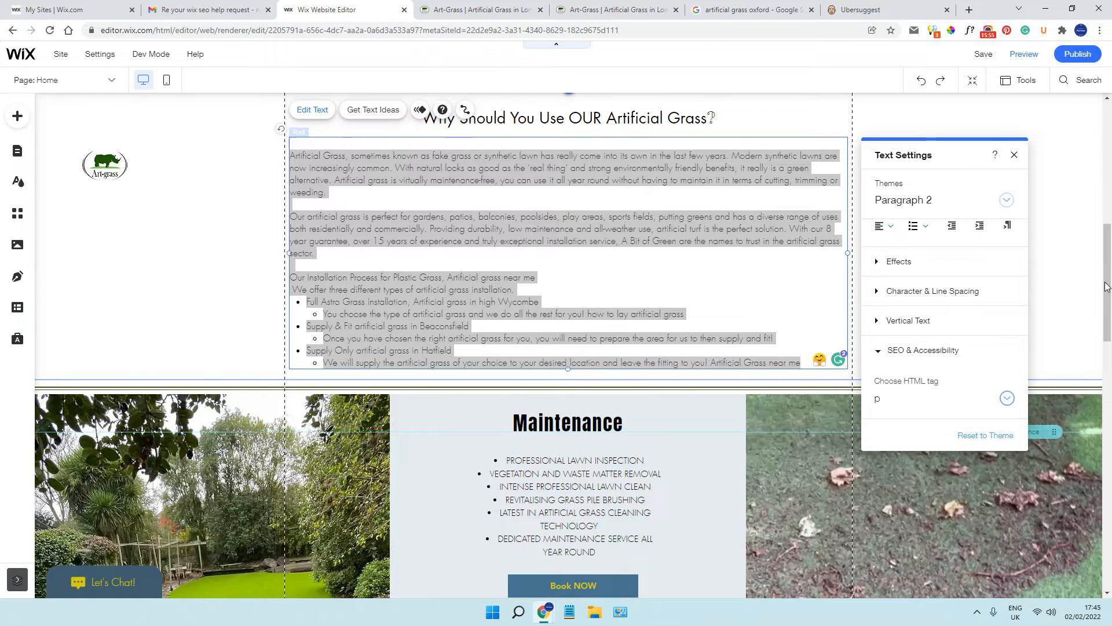
Check the HTML tag of the "Maintenance" heading, leaving it unchanged
left_click(589, 419)
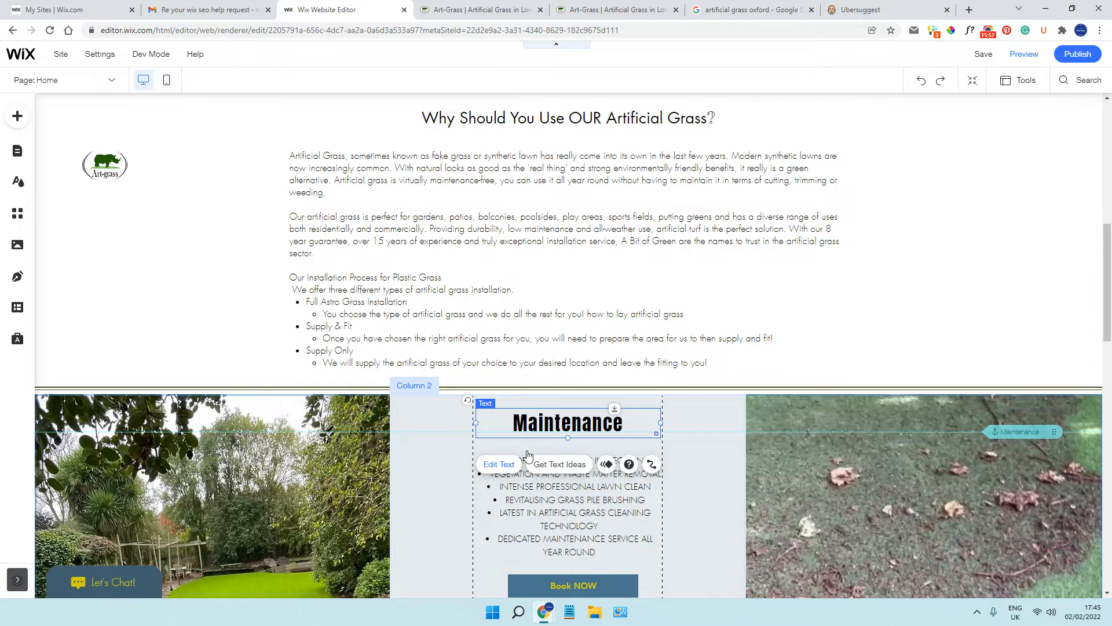
left_click(499, 464)
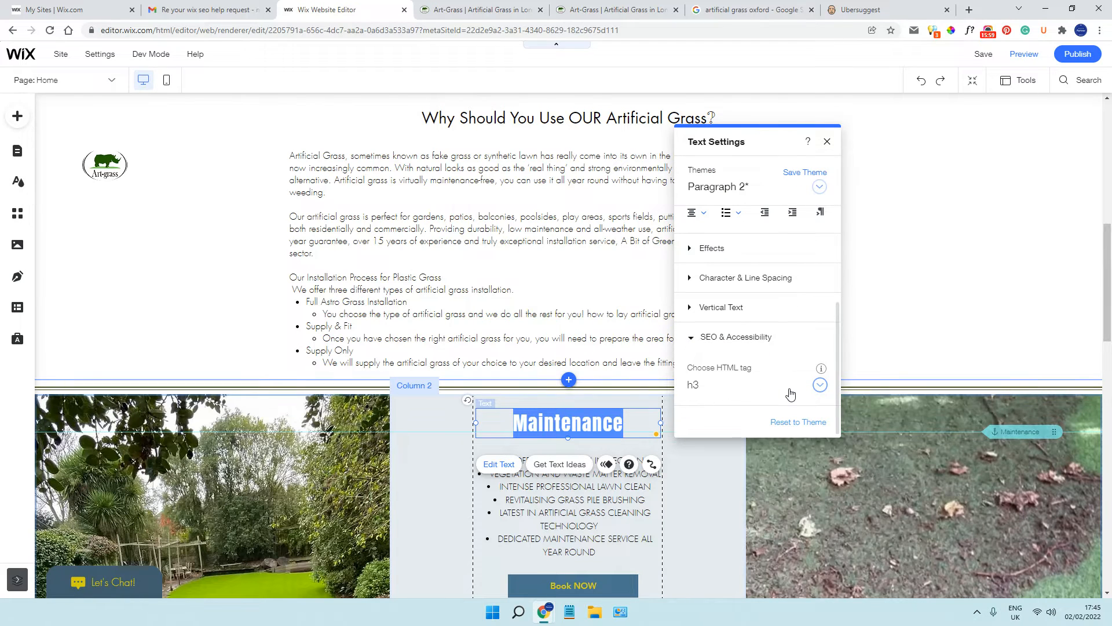
left_click(819, 392)
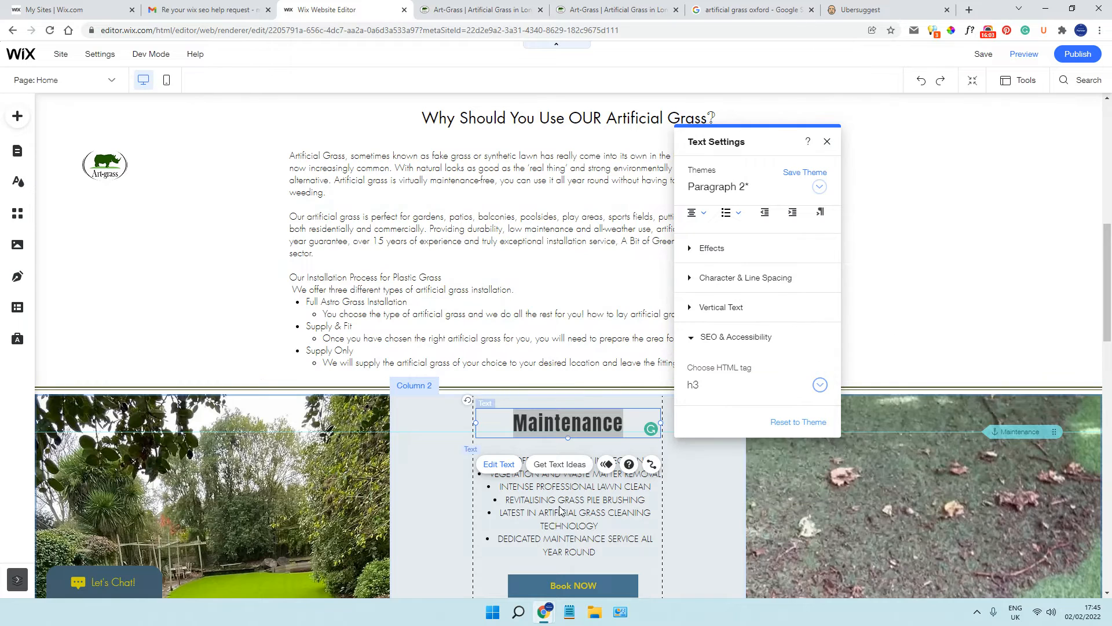
Left-align the bullet list under the "Maintenance" heading and shift the list slightly to the right within its column
left_click(560, 533)
left_click(484, 426)
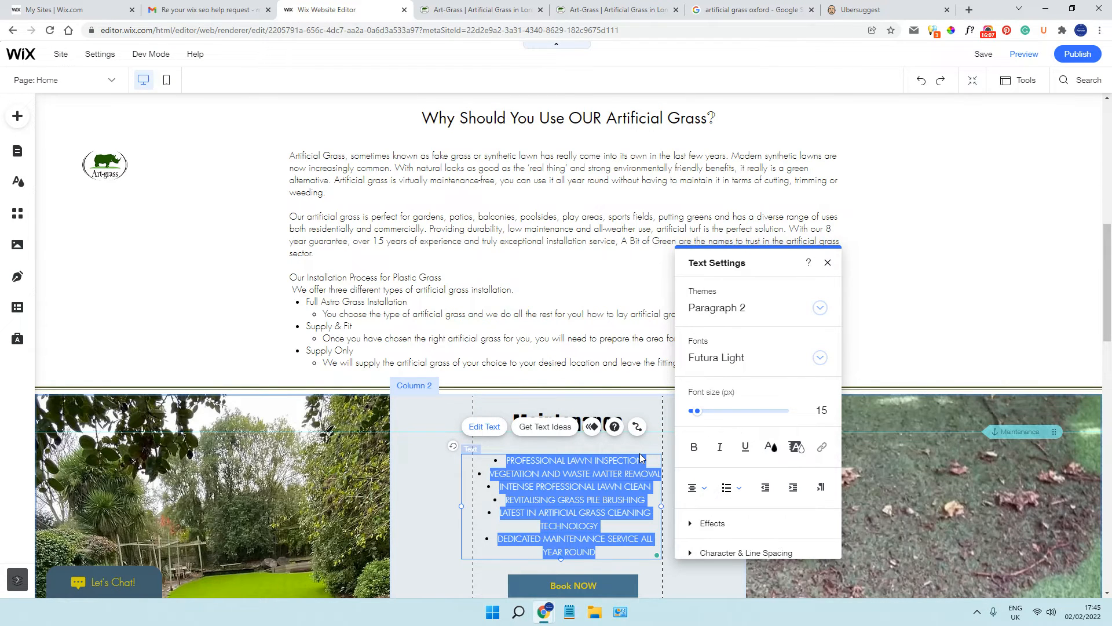
left_click(478, 428)
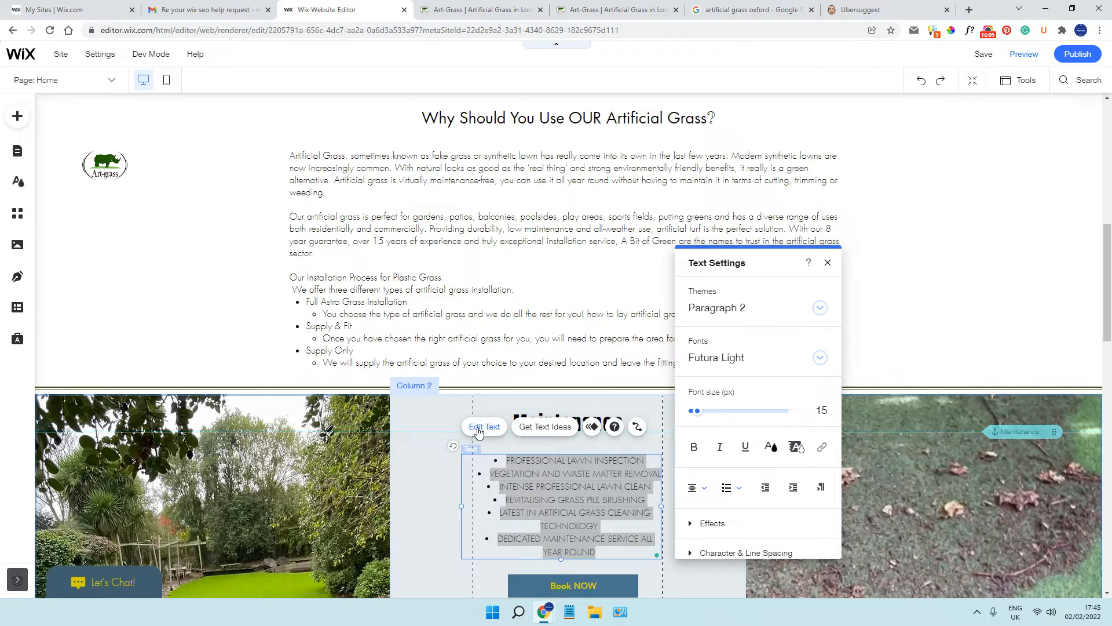
left_click(697, 487)
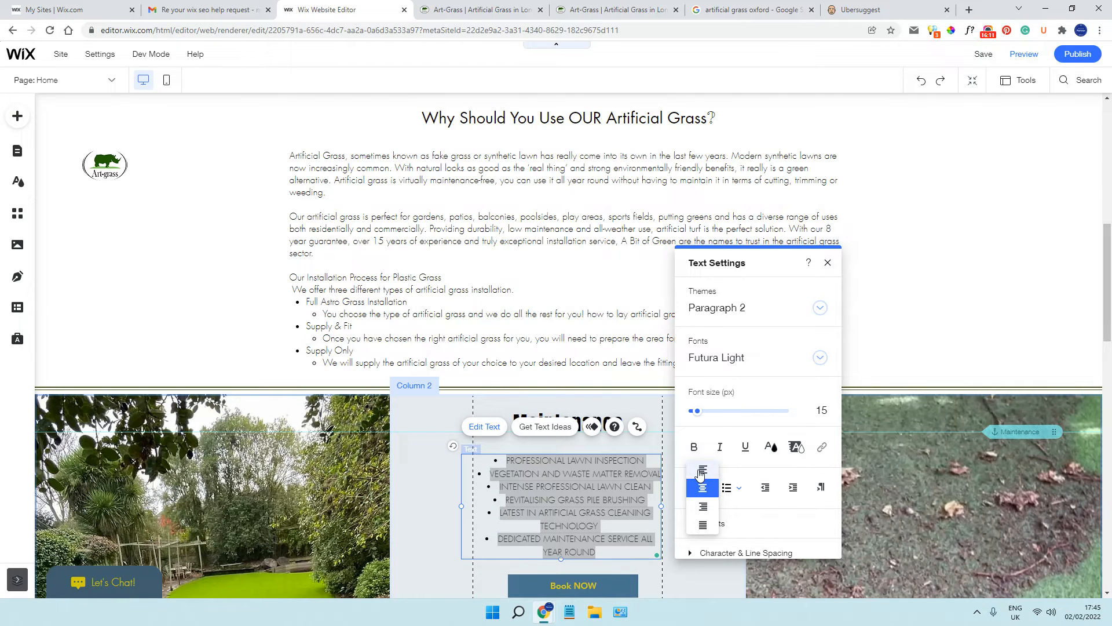
left_click(699, 474)
left_click(637, 427)
left_click_drag(570, 482, 583, 483)
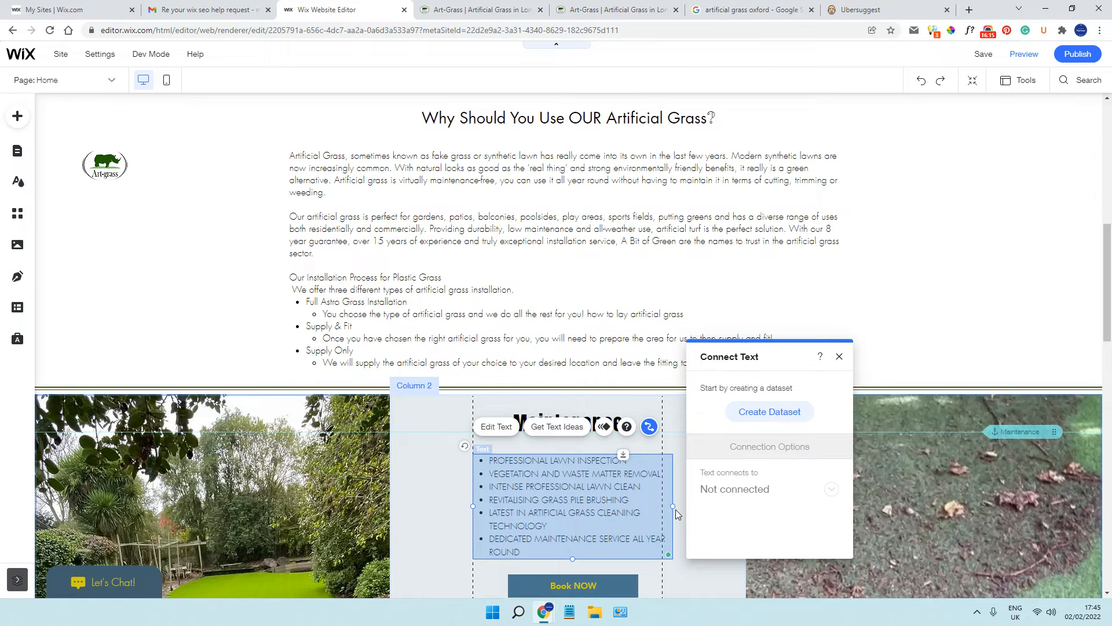
left_click(892, 450)
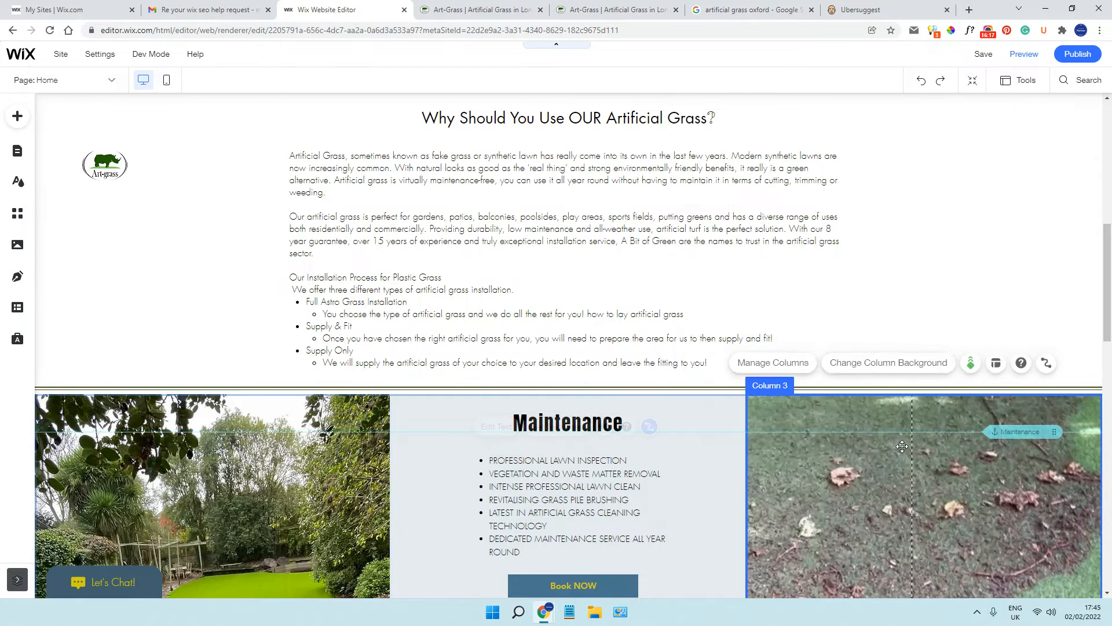
Review the homepage from the header through the "About US", artificial grass and "Maintenance" sections to the landscaping section
scroll(675, 458, "down", 2)
left_click(552, 396)
scroll(552, 396, "down", 4)
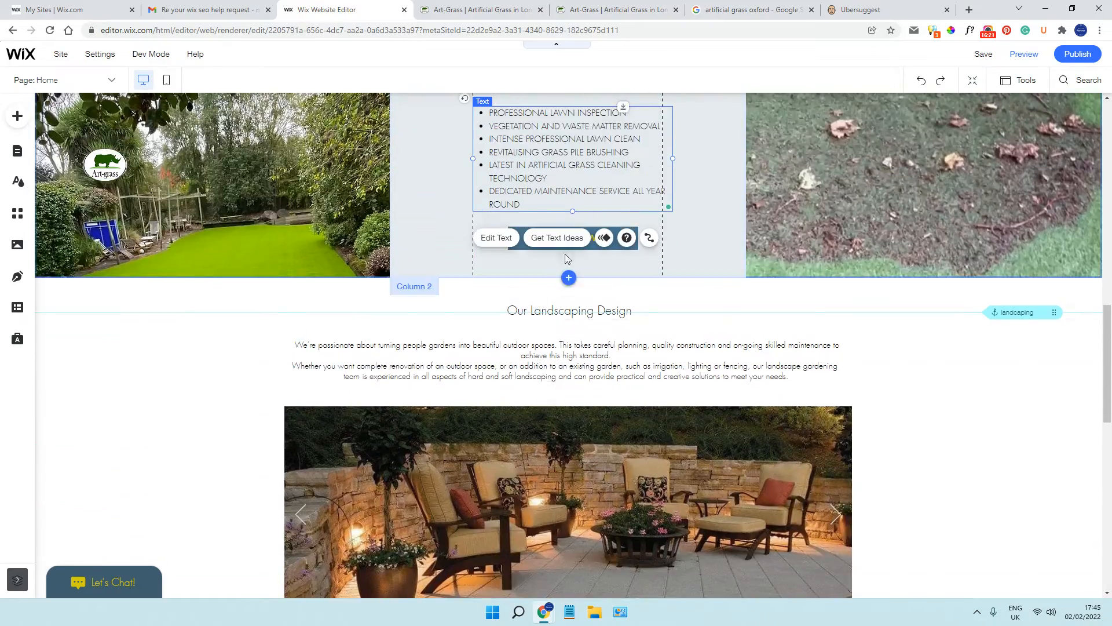
scroll(567, 249, "up", 12)
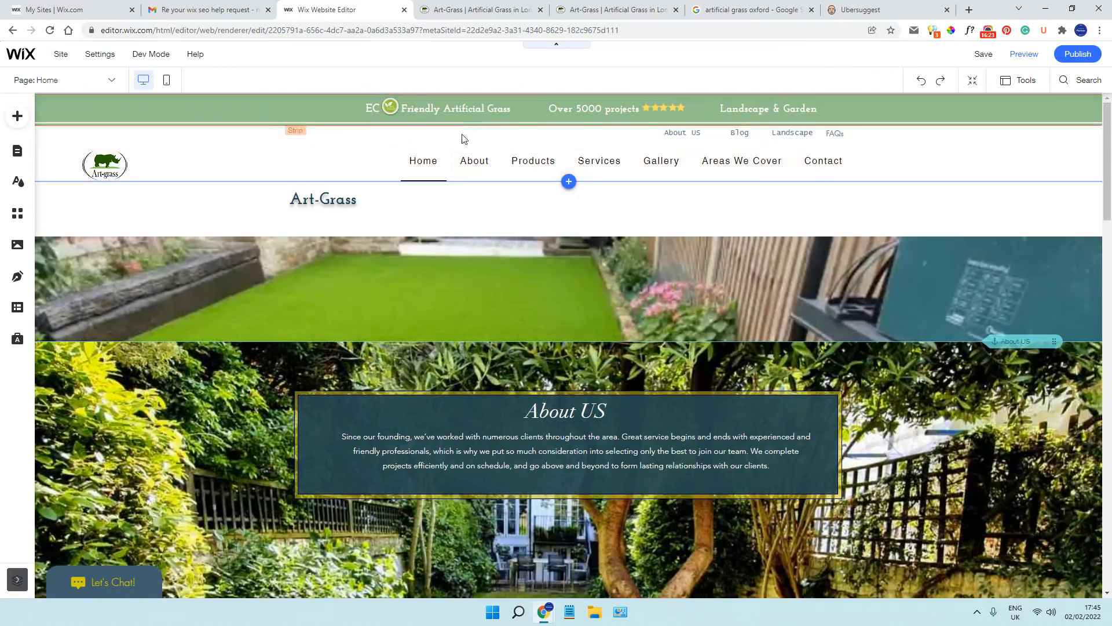
scroll(463, 220, "down", 3)
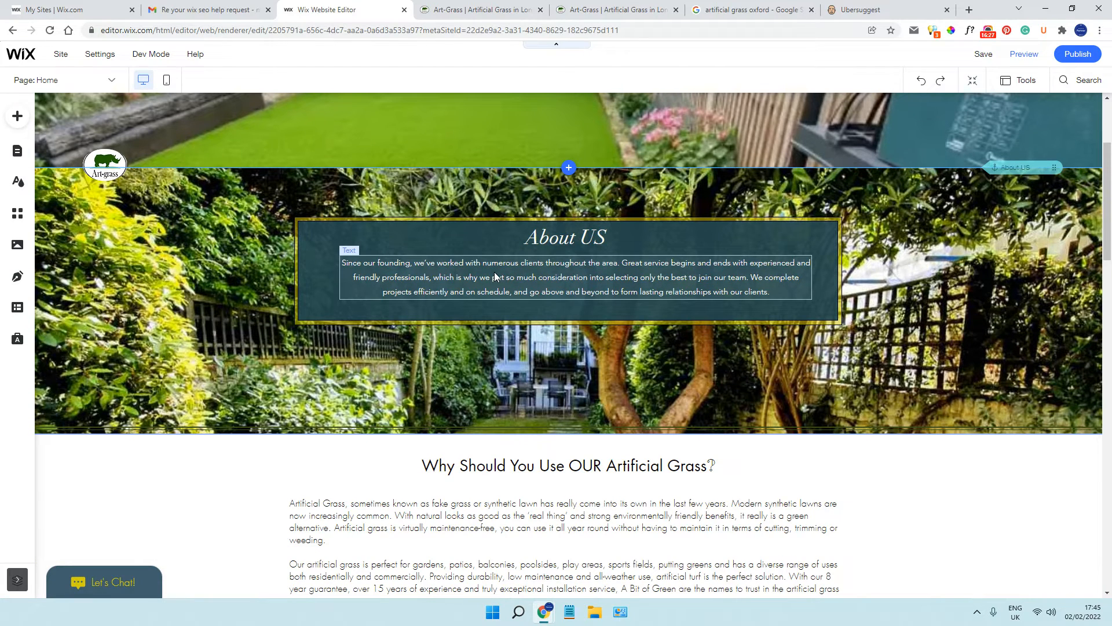
scroll(495, 273, "down", 4)
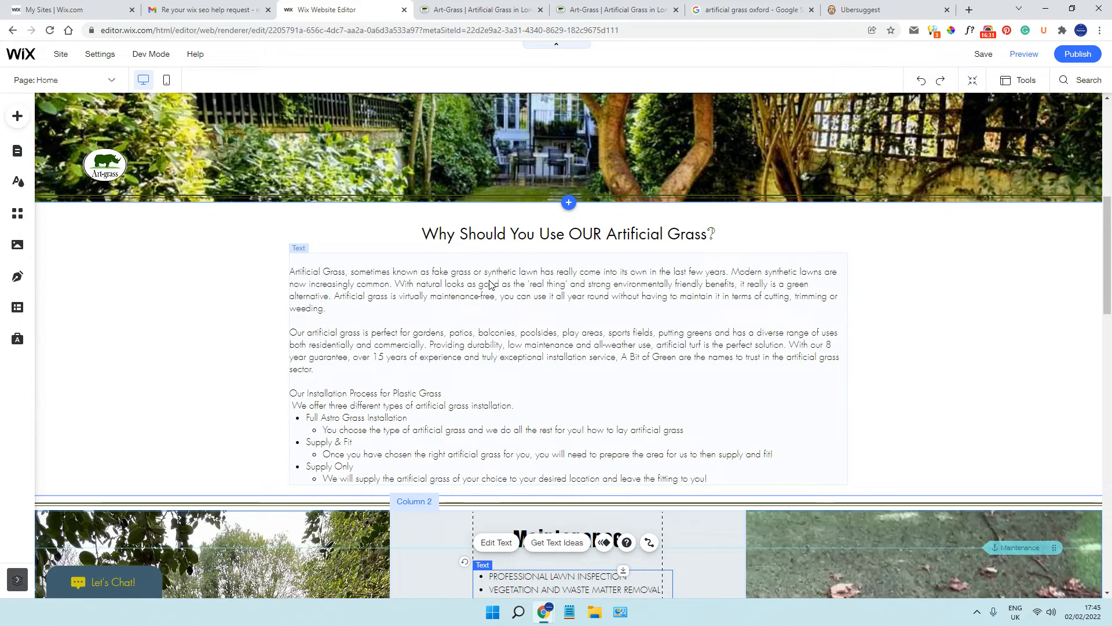
scroll(490, 284, "down", 8)
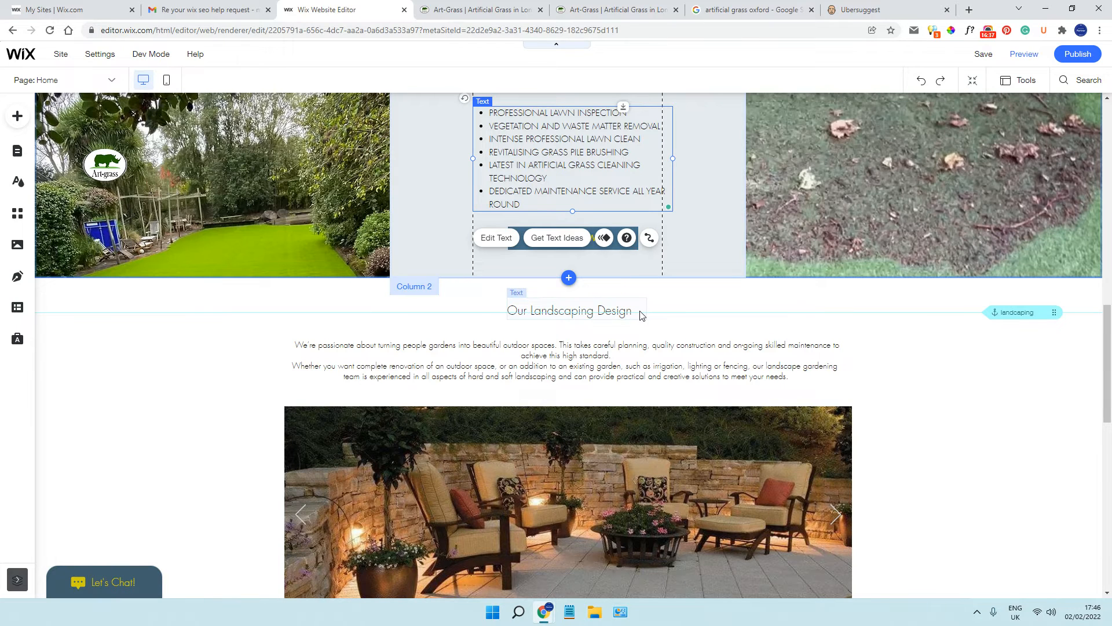
Examine the "Our Landscaping Design" text, the garden design columns, the testimonials and the footer of the homepage
left_click(508, 368)
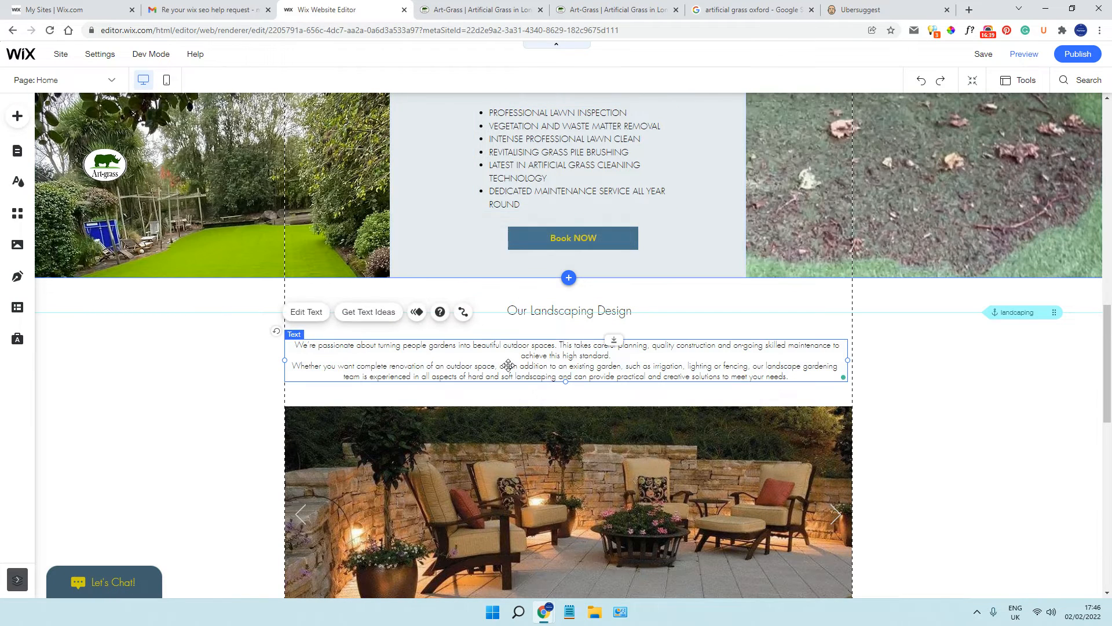
scroll(509, 365, "down", 8)
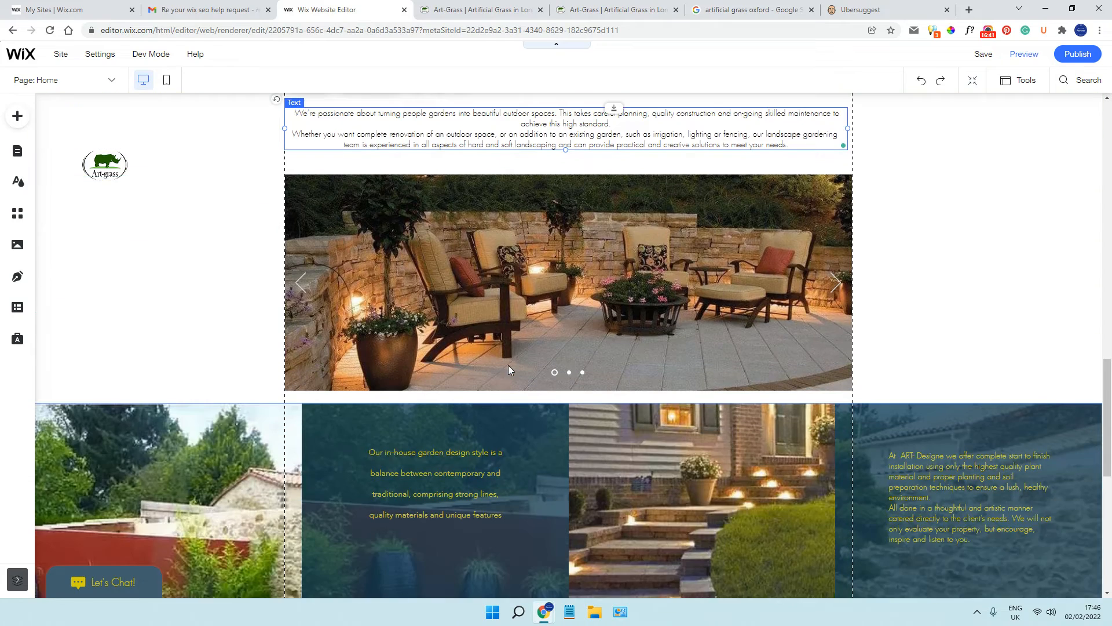
left_click(450, 274)
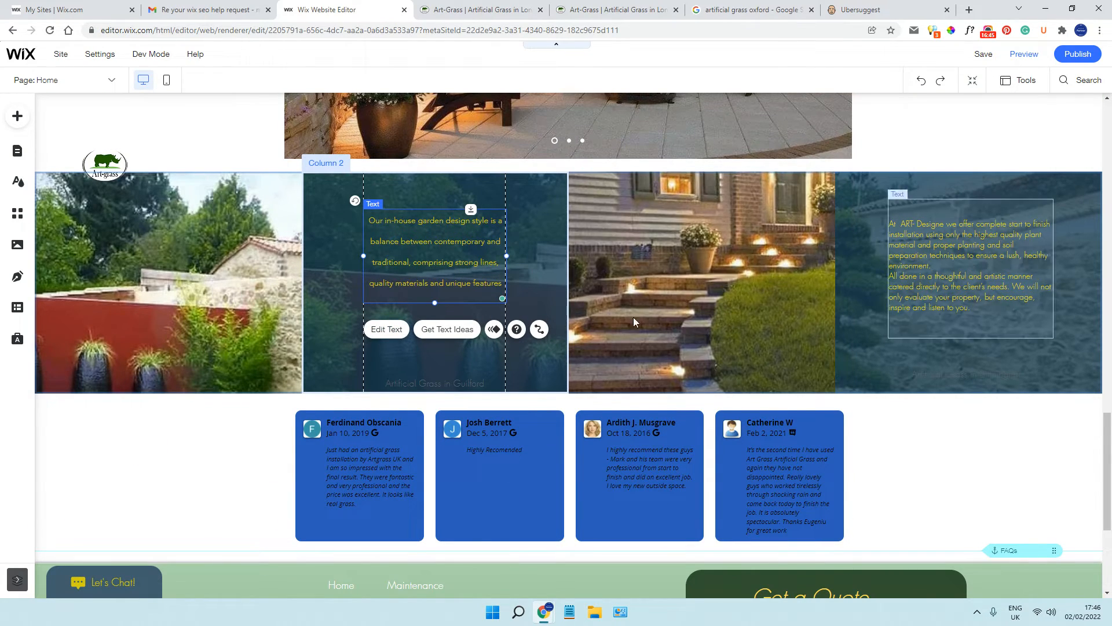
scroll(424, 330, "down", 3)
left_click(386, 296)
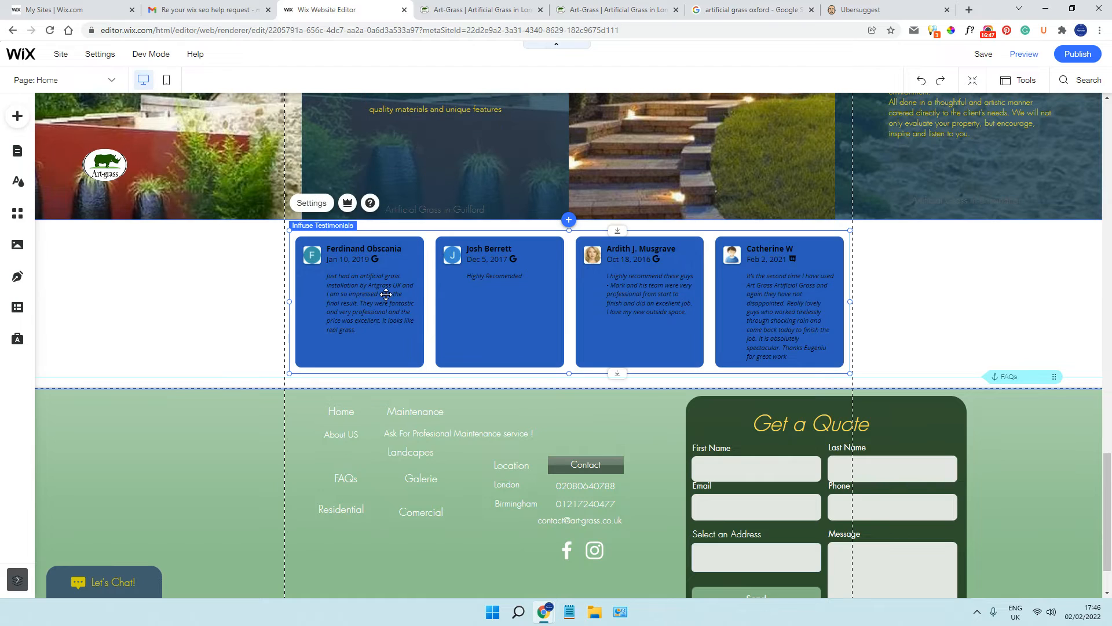
scroll(673, 290, "down", 1)
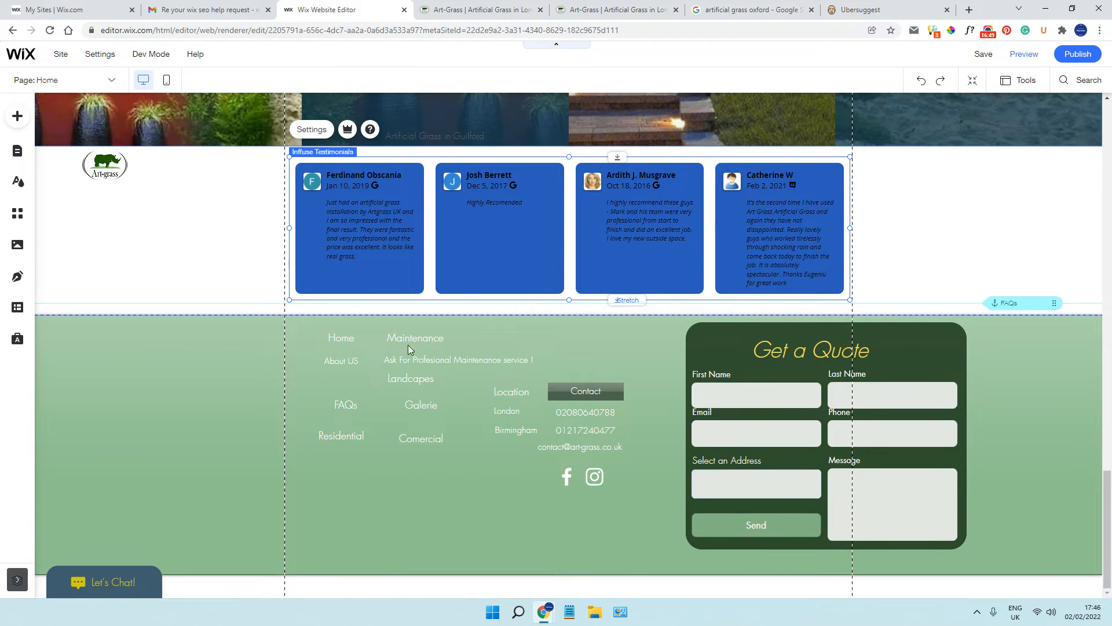
scroll(898, 313, "up", 4)
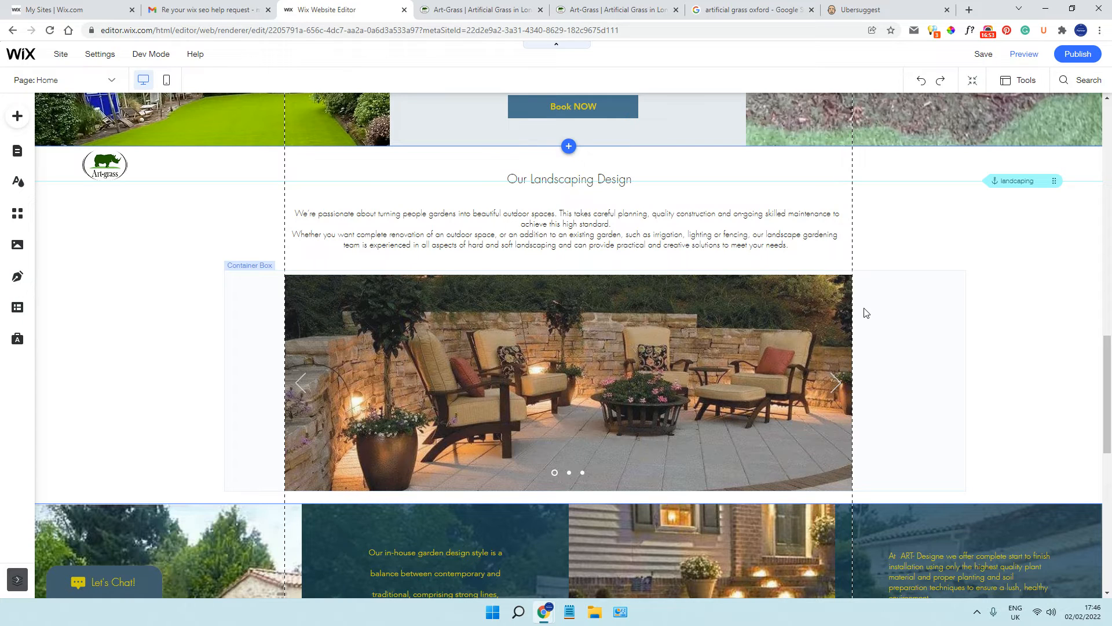
Review the homepage down to the quote form and check the text settings of the "Why Should You Use OUR Artificial Grass?" body text
scroll(477, 294, "down", 4)
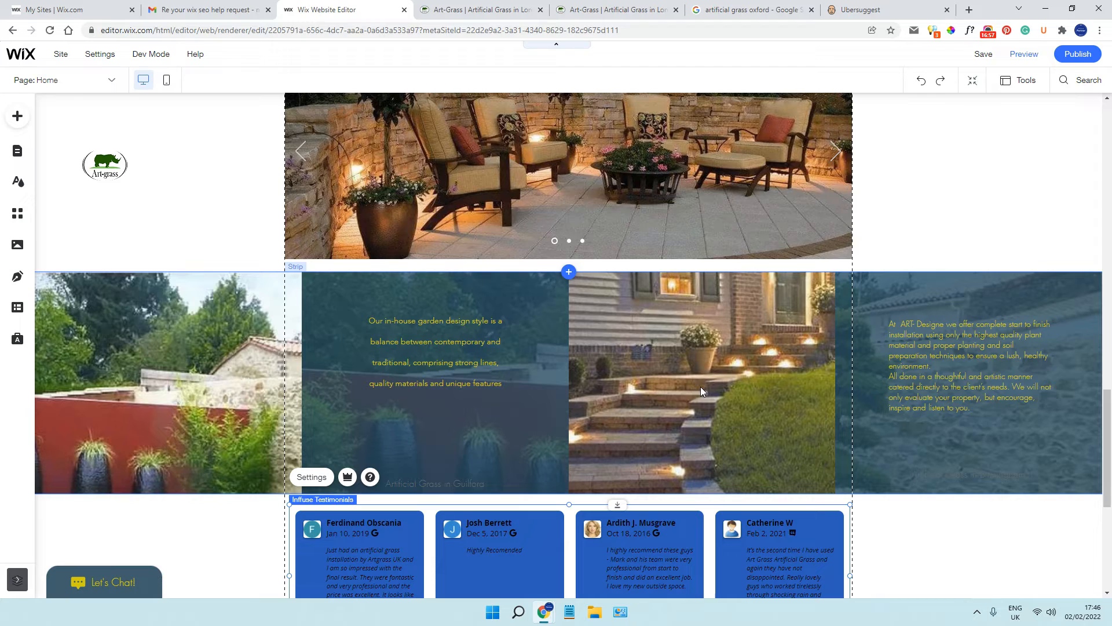
scroll(566, 245, "down", 6)
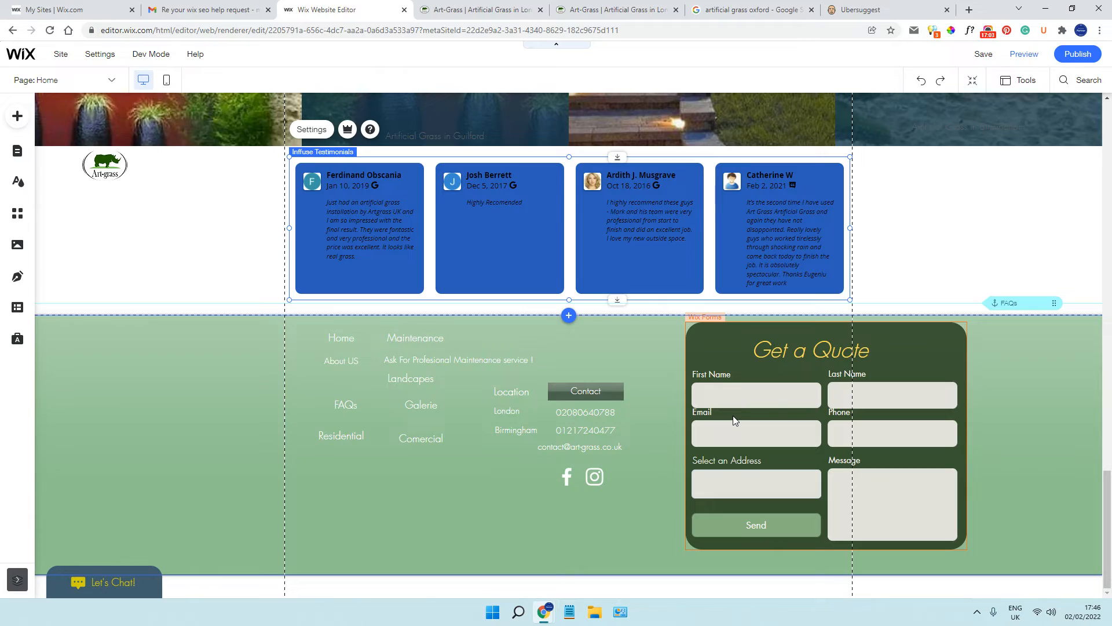
scroll(733, 419, "up", 15)
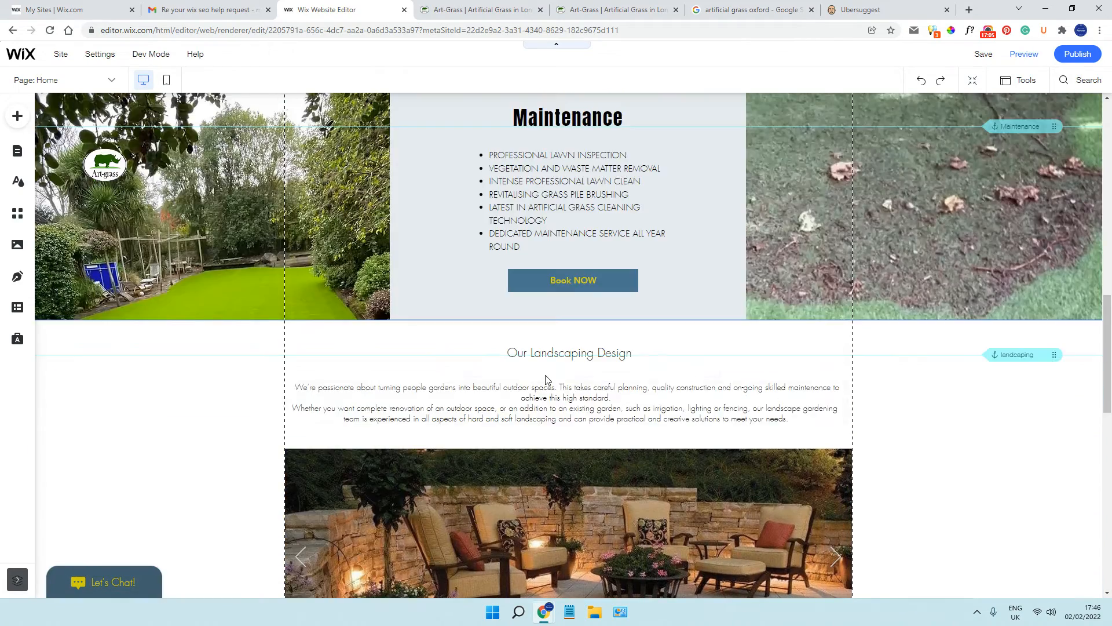
scroll(546, 379, "up", 5)
left_click(429, 206)
left_click(323, 380)
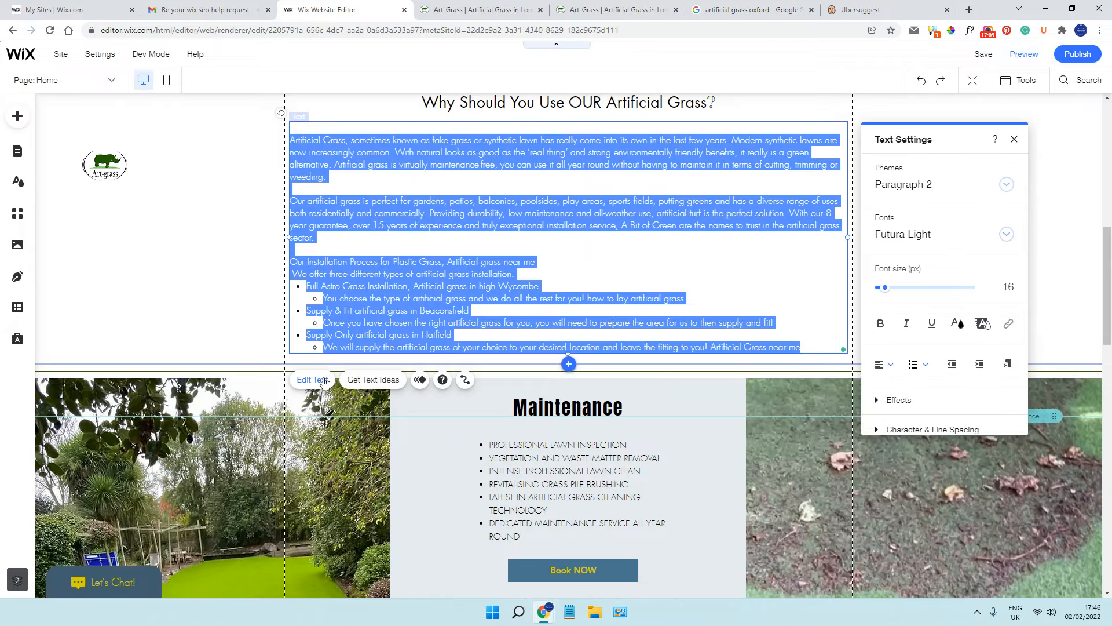
Correct the grammar in the text under "Our Landscaping Design" so the phrase reads "a complete renovation of outdoor space"
scroll(939, 311, "down", 3)
scroll(499, 398, "down", 2)
scroll(497, 399, "down", 5)
left_click(368, 277)
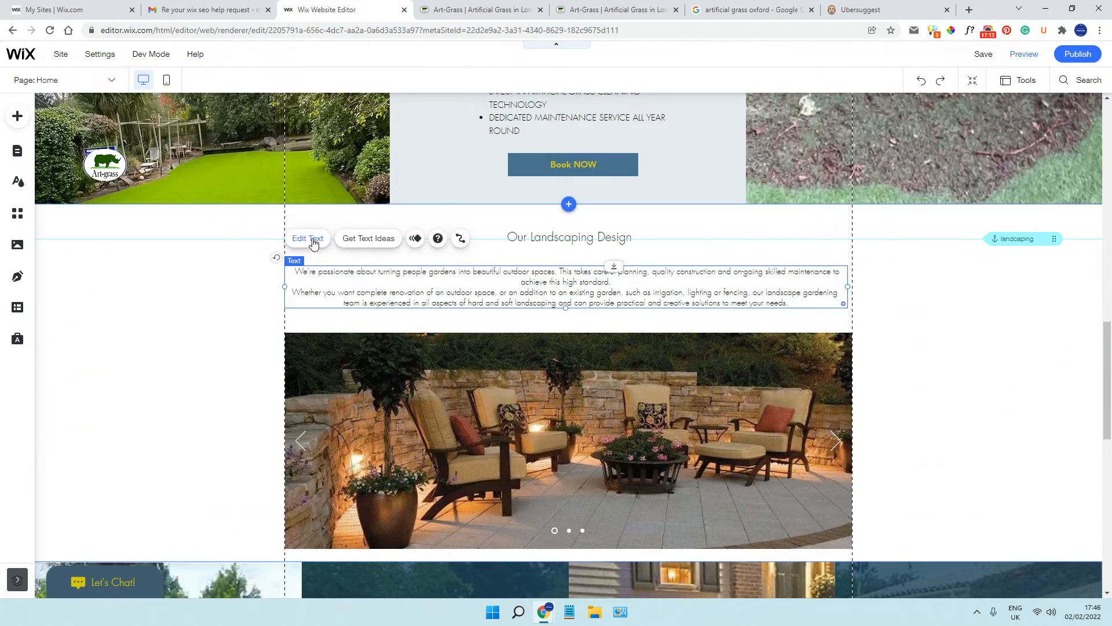
left_click(314, 241)
left_click(313, 243)
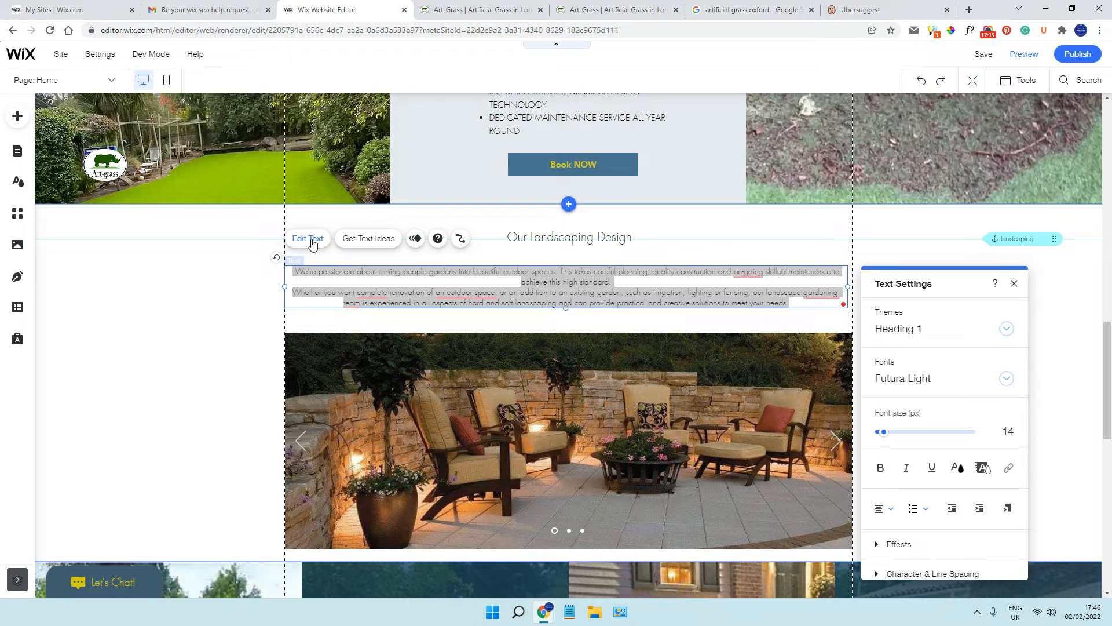
mouse_move(488, 293)
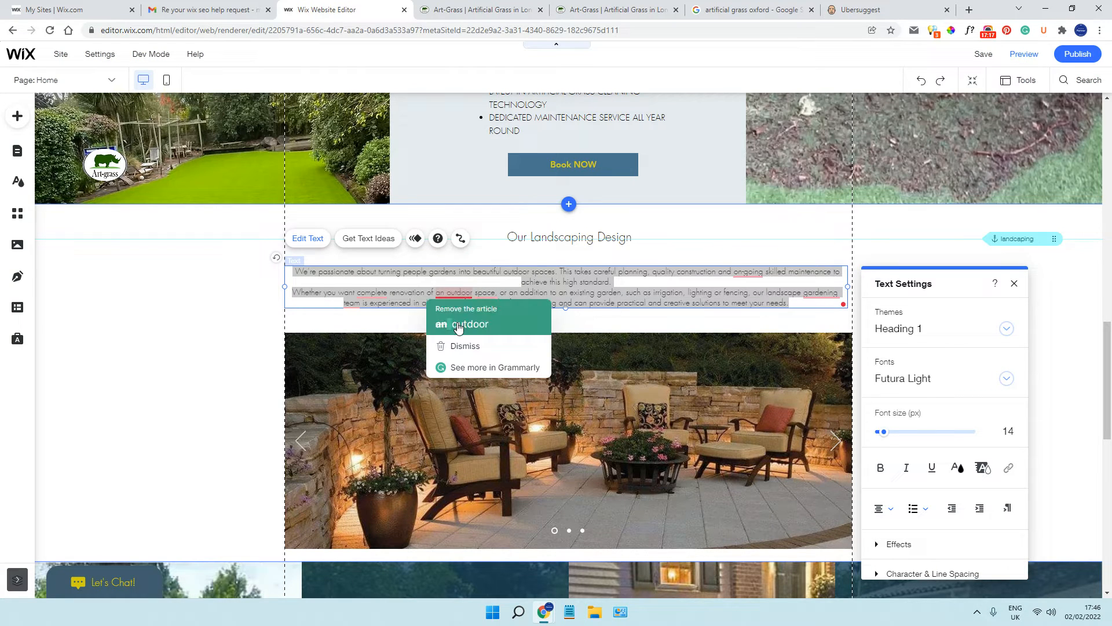
left_click(459, 323)
mouse_move(368, 294)
left_click(375, 324)
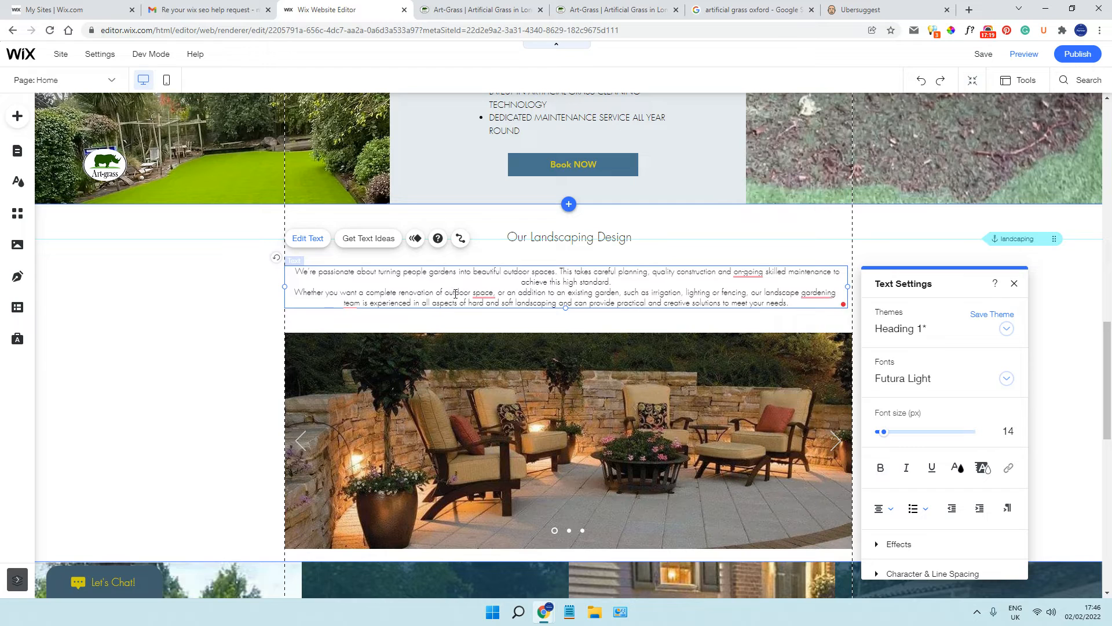
Remove the comma after "outdoor space" and accept the grammar corrections for "ongoing" and "gardening team" in the landscaping text
mouse_move(482, 291)
left_click(485, 323)
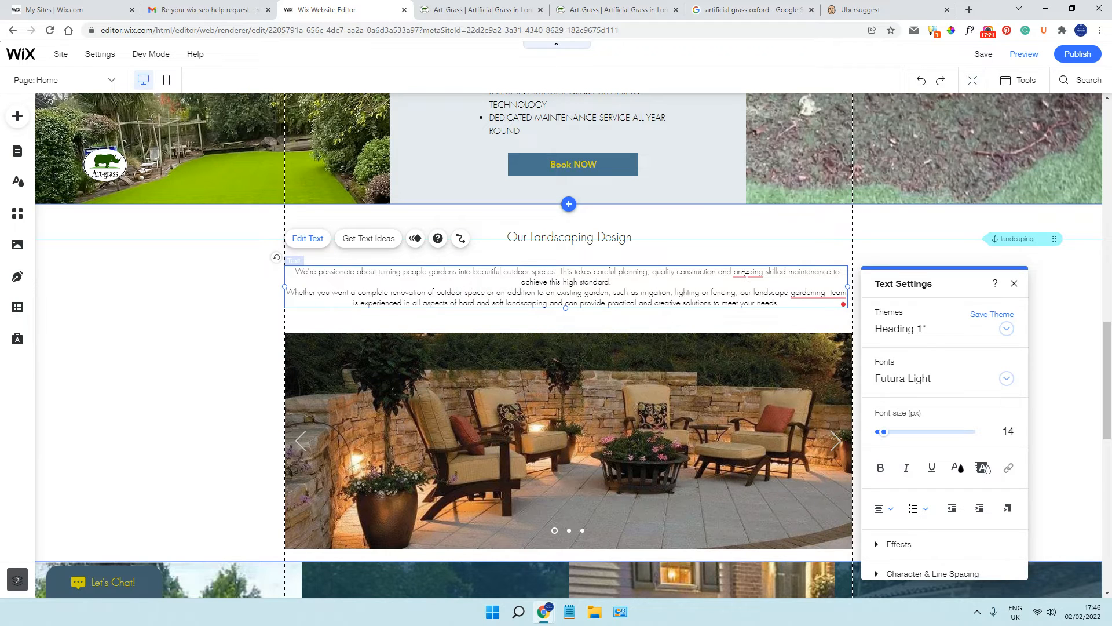
mouse_move(748, 272)
left_click(748, 302)
mouse_move(813, 292)
left_click(817, 322)
left_click(1090, 298)
Set the font size of the text under "Our Landscaping Design" to 16 px
left_click(545, 293)
left_click(306, 242)
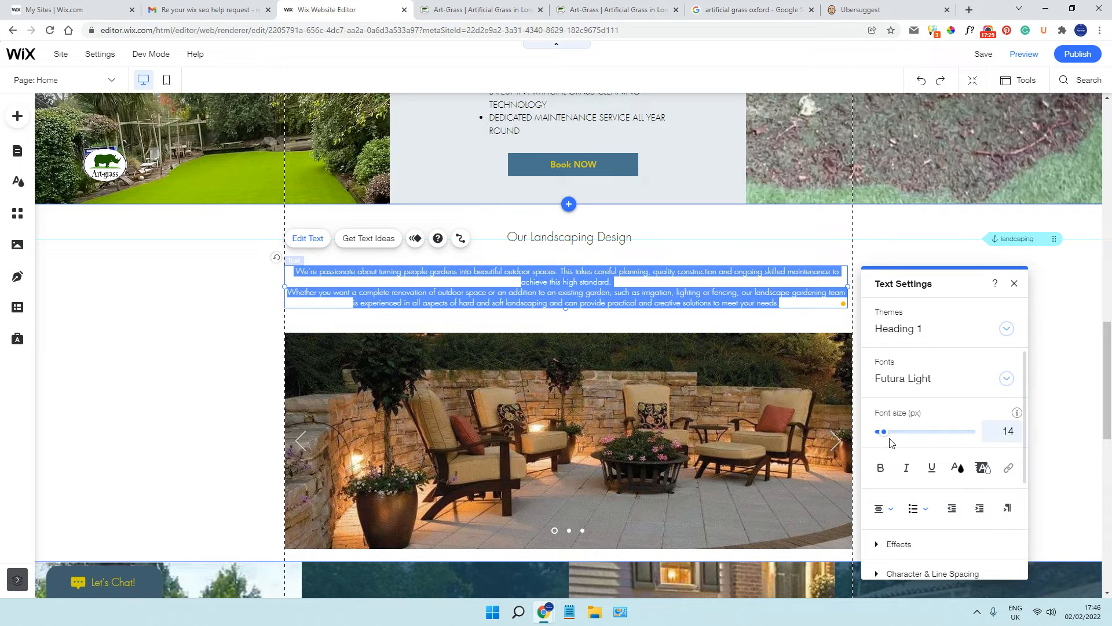
left_click(1017, 431)
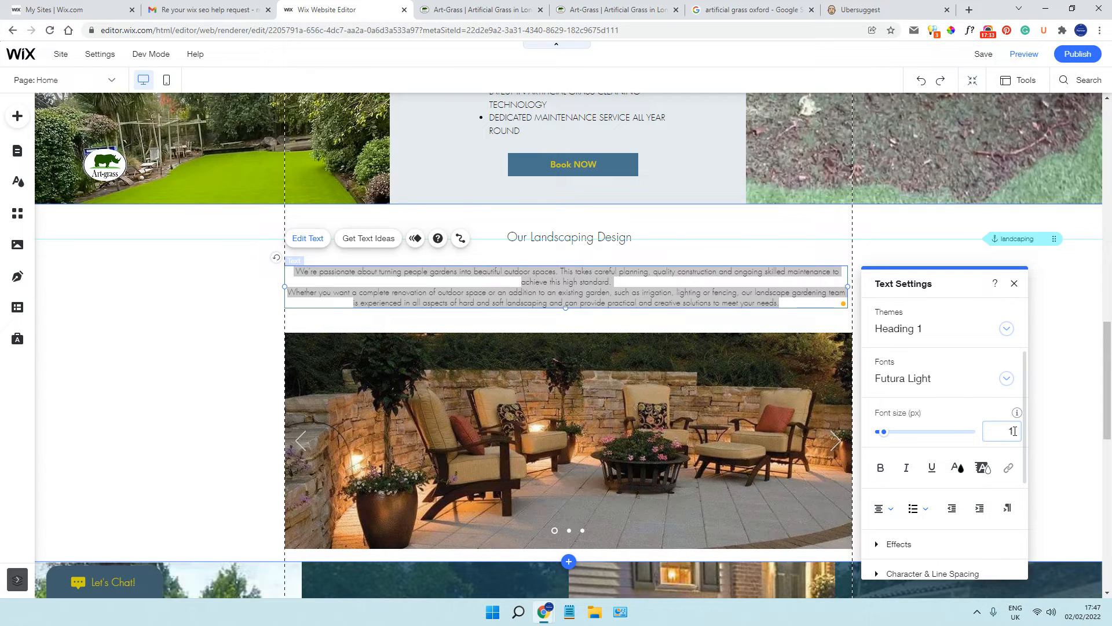
type("16")
key("Return")
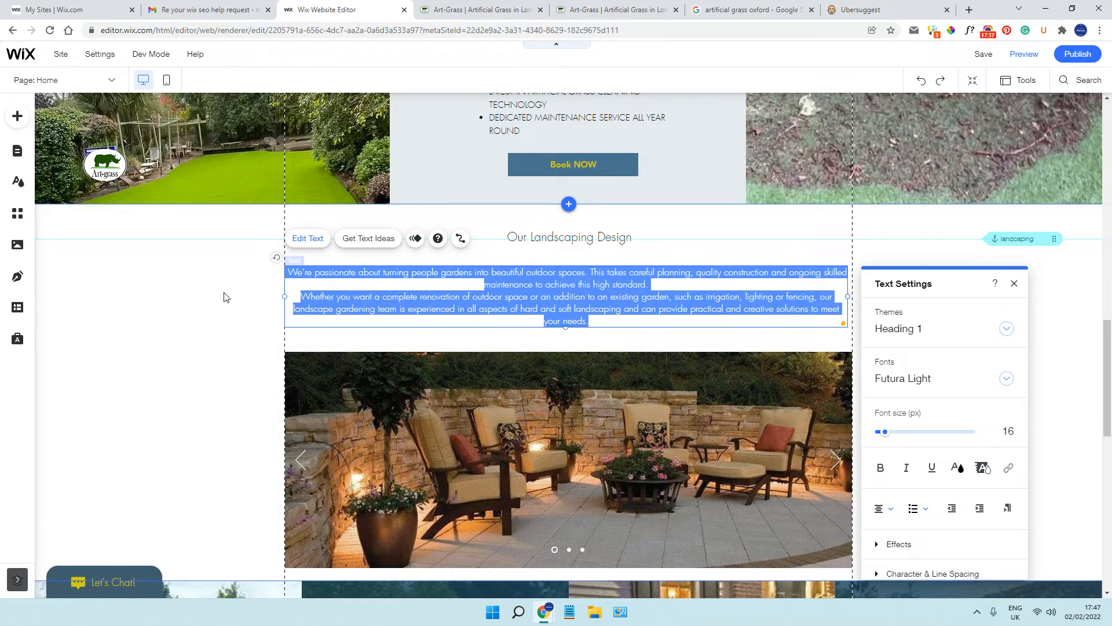
left_click(226, 297)
Review the homepage from the artificial grass text through the maintenance list, garden design columns and testimonials to the footer
scroll(243, 298, "up", 6)
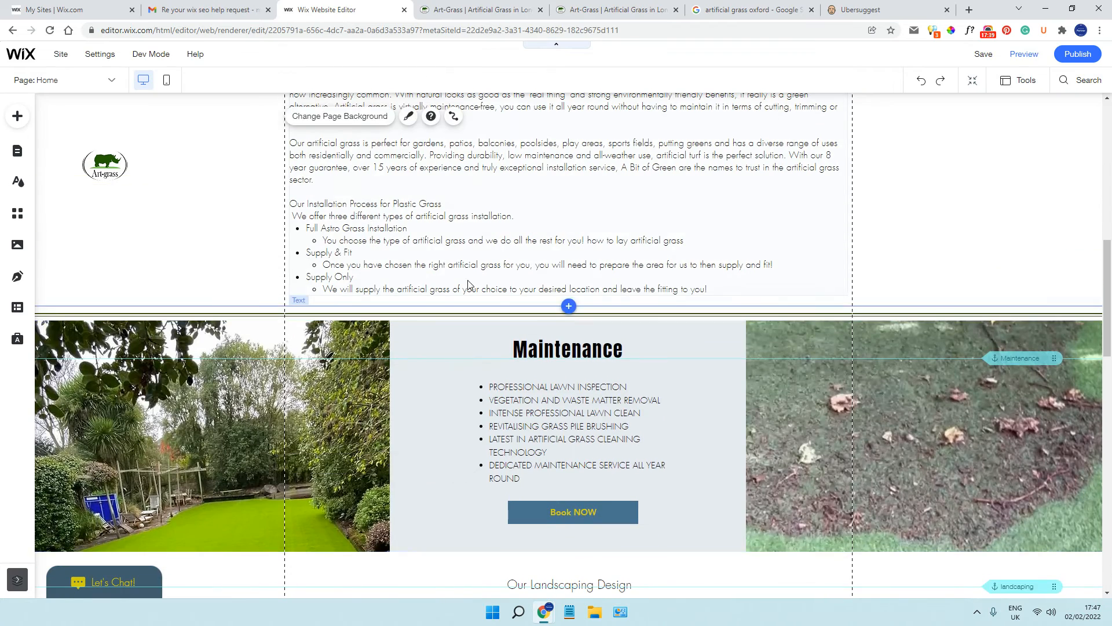
scroll(418, 268, "down", 5)
left_click(519, 161)
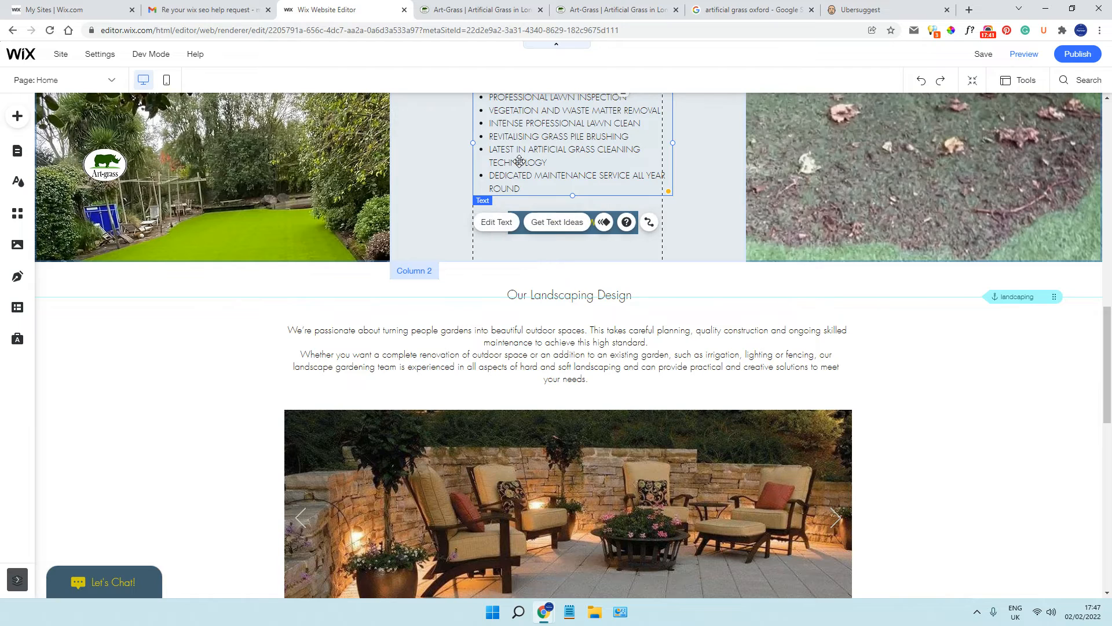
scroll(193, 299, "down", 9)
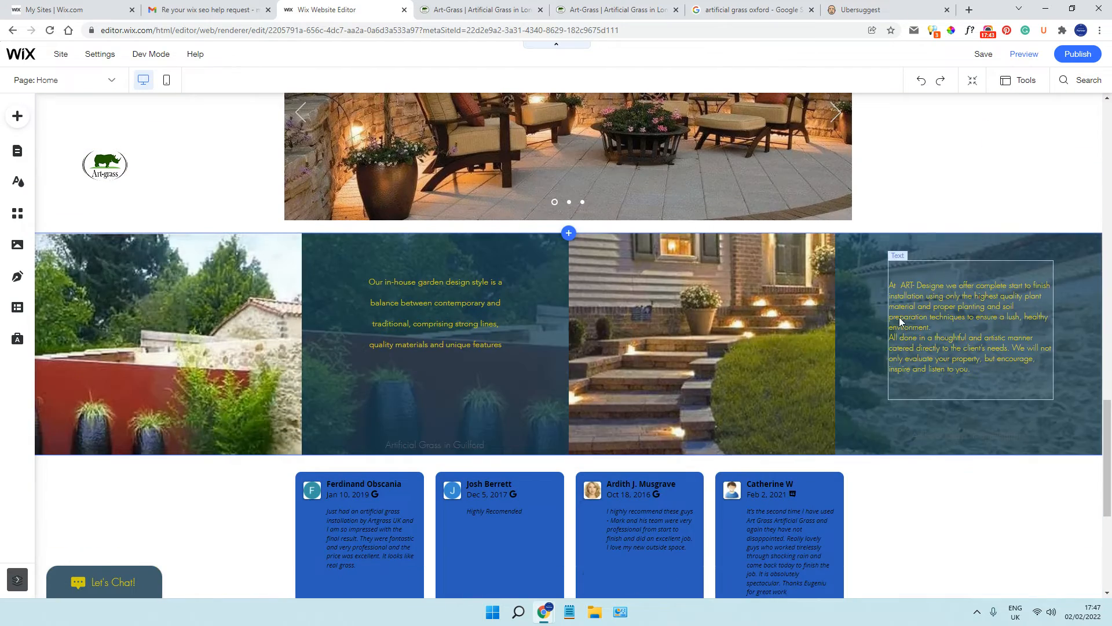
scroll(707, 312, "down", 1)
scroll(889, 315, "down", 3)
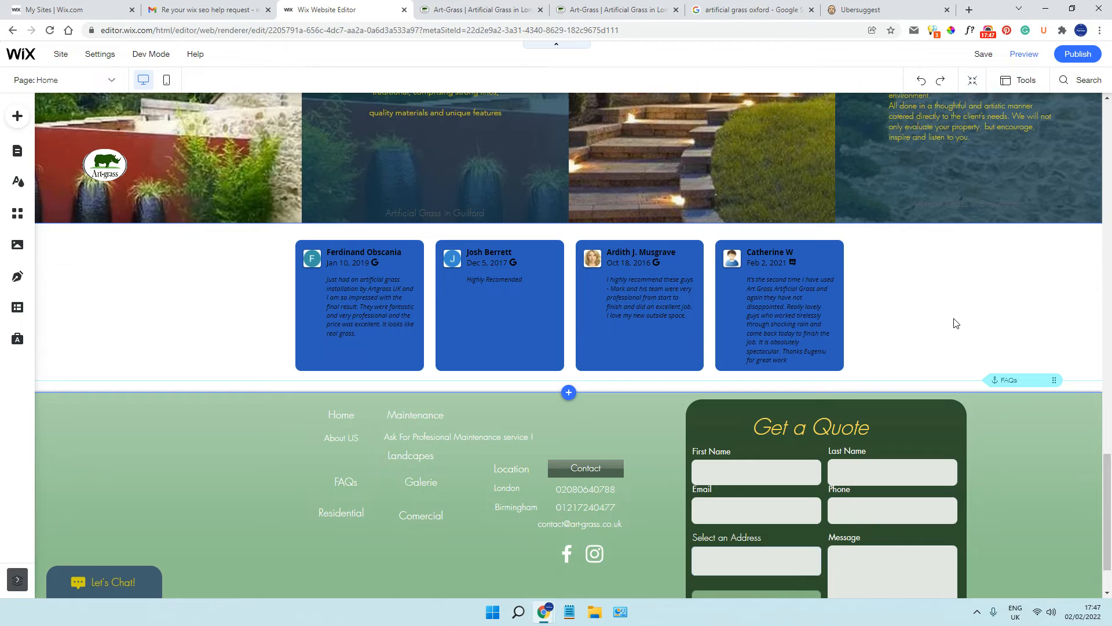
scroll(954, 320, "down", 2)
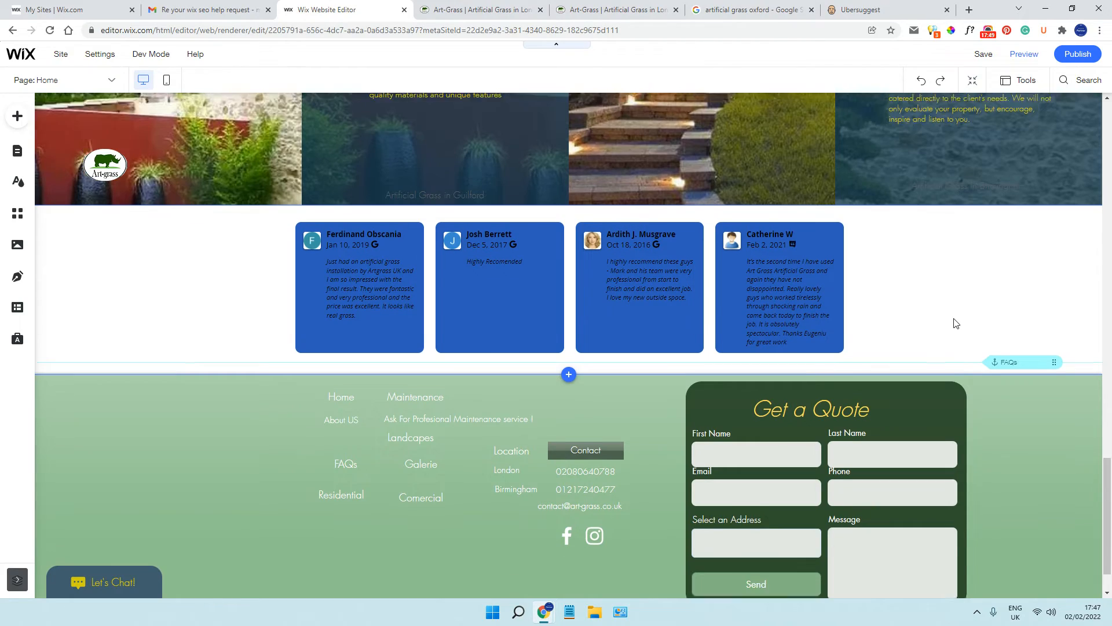
scroll(953, 317, "up", 10)
scroll(753, 300, "up", 15)
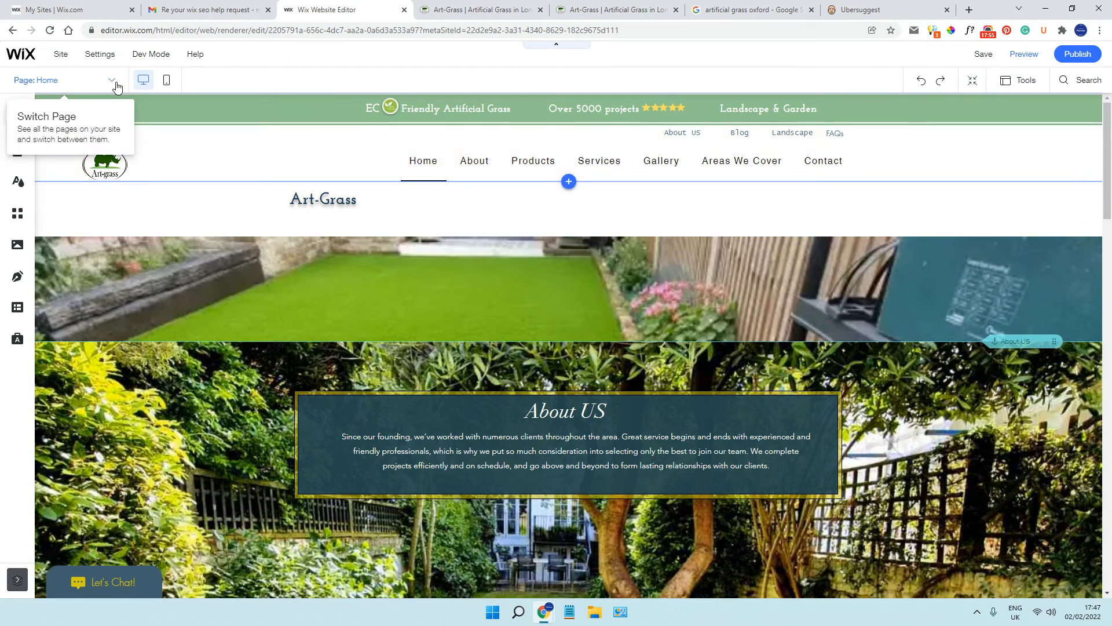
Open the Artificial Grass in Slough page, and from there switch to the Artificial Grass in Oxford page
left_click(115, 85)
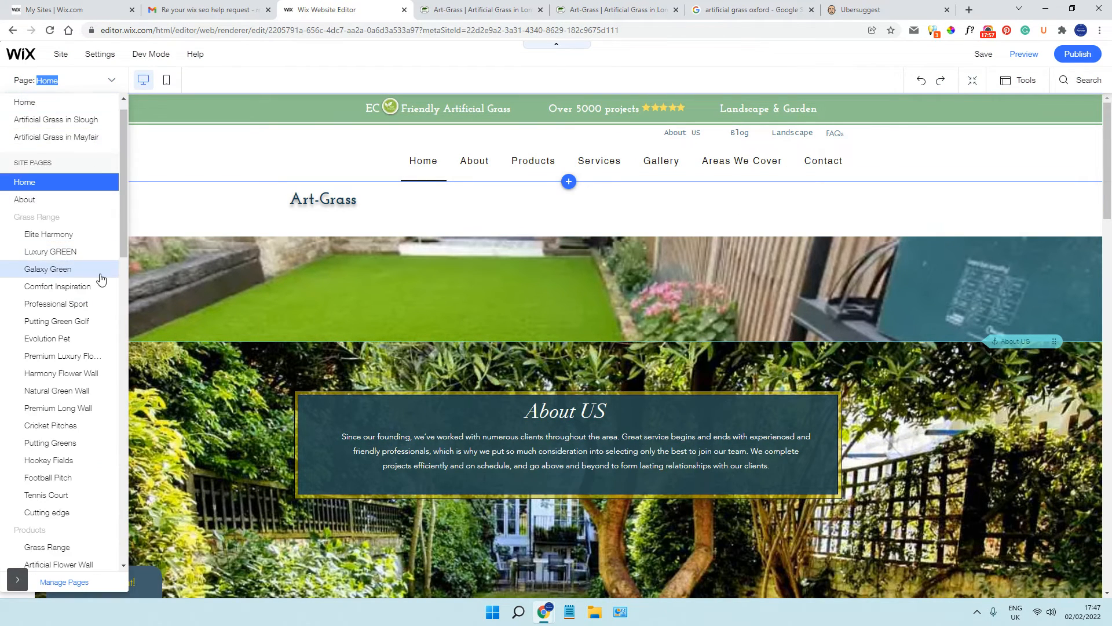
left_click(85, 119)
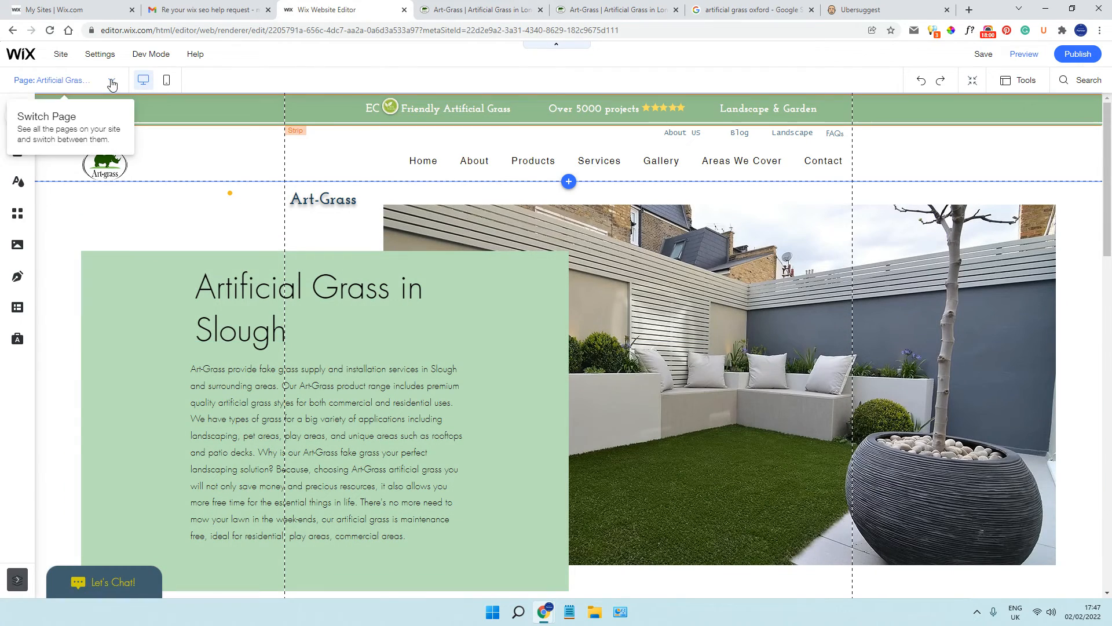
left_click(111, 80)
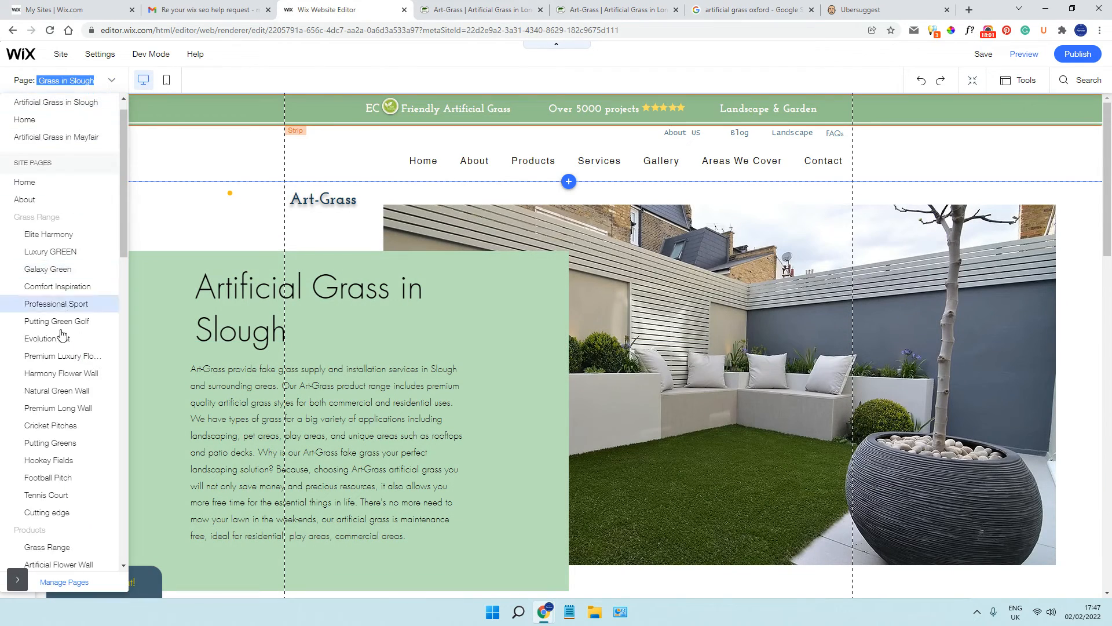
scroll(67, 356, "down", 3)
scroll(66, 356, "down", 7)
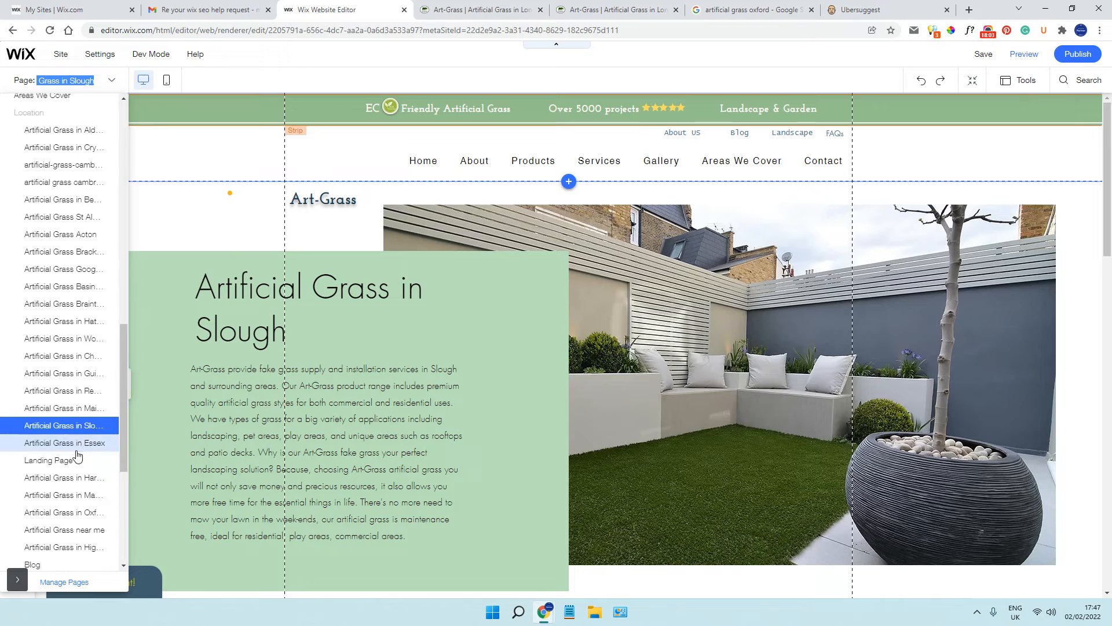
left_click(93, 511)
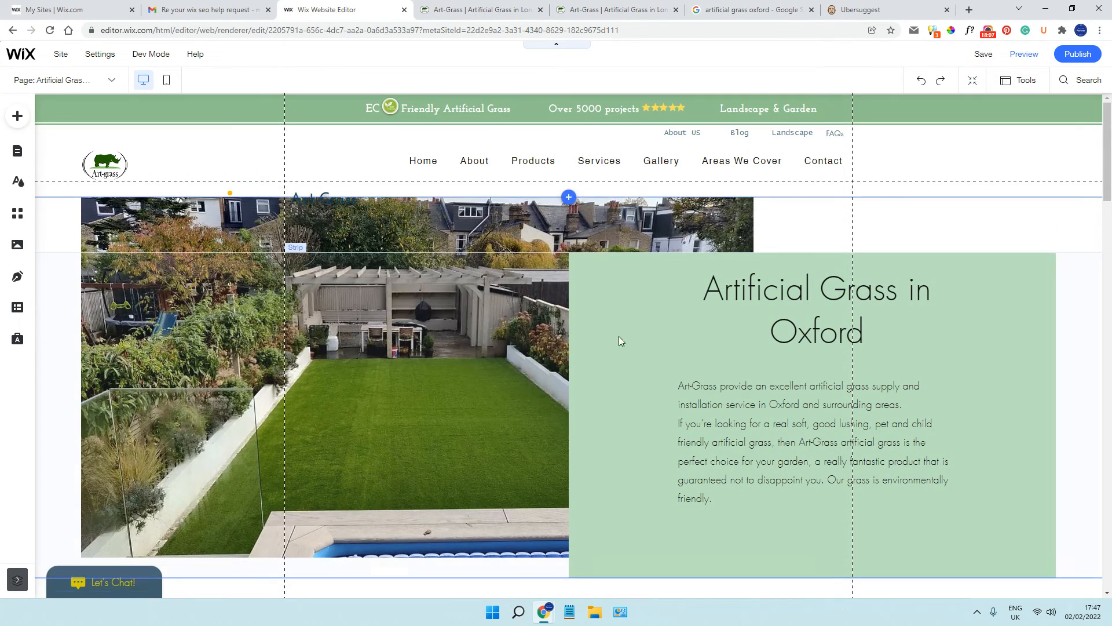
Check the HTML tag of the "Artificial Grass in Oxford" heading
left_click(763, 304)
left_click(708, 386)
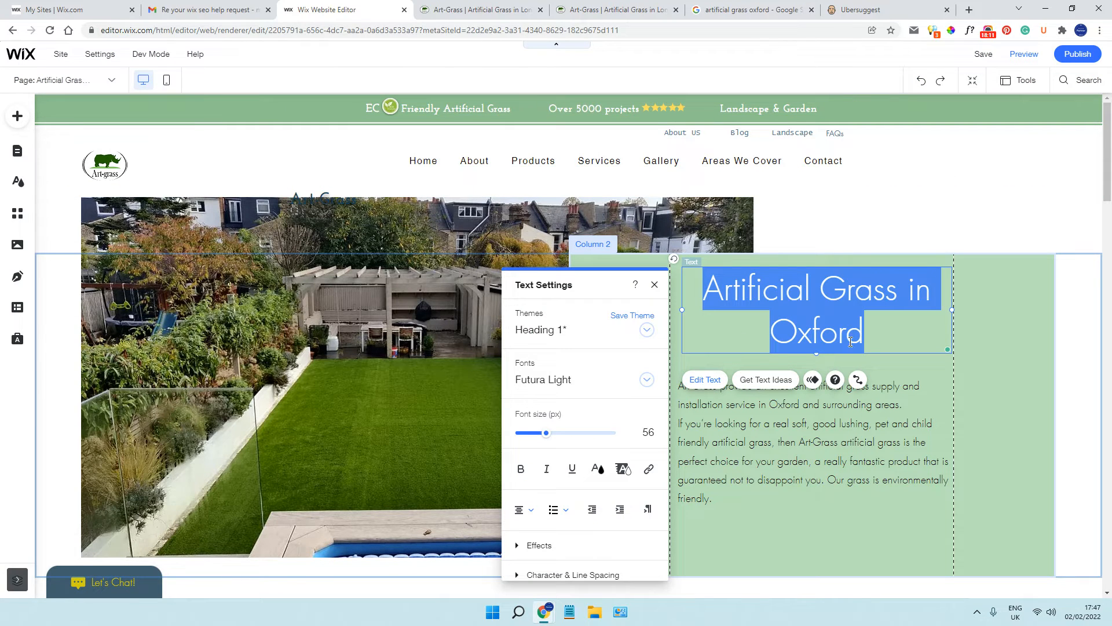
scroll(585, 446, "down", 3)
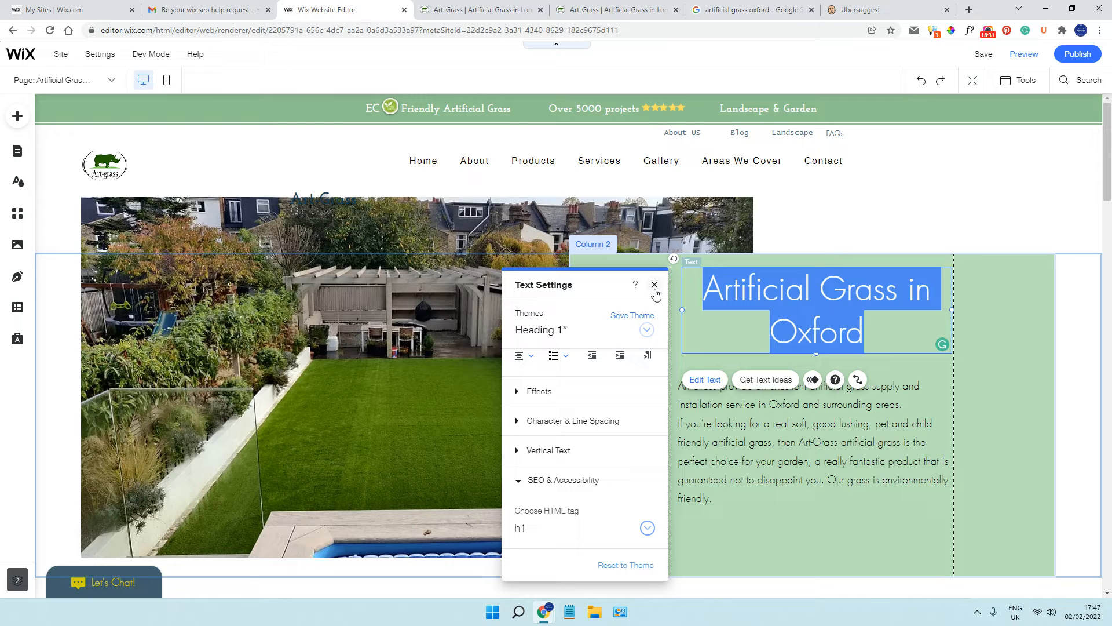
Set the HTML tag of the paragraph below the "Artificial Grass in Oxford" heading to h2
left_click(756, 427)
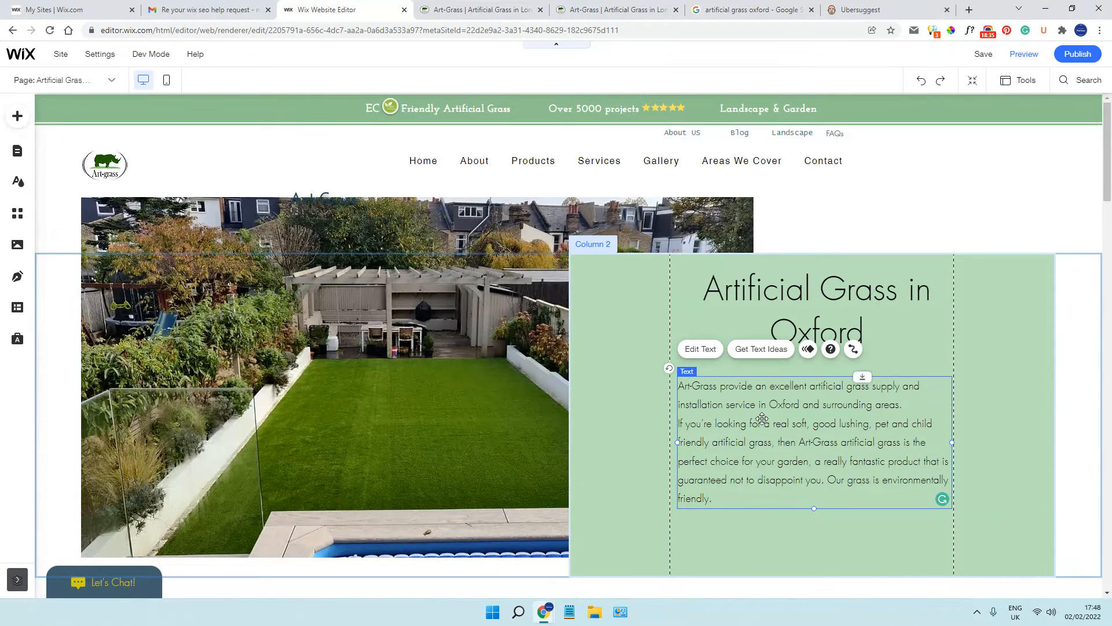
left_click(698, 349)
scroll(652, 373, "down", 3)
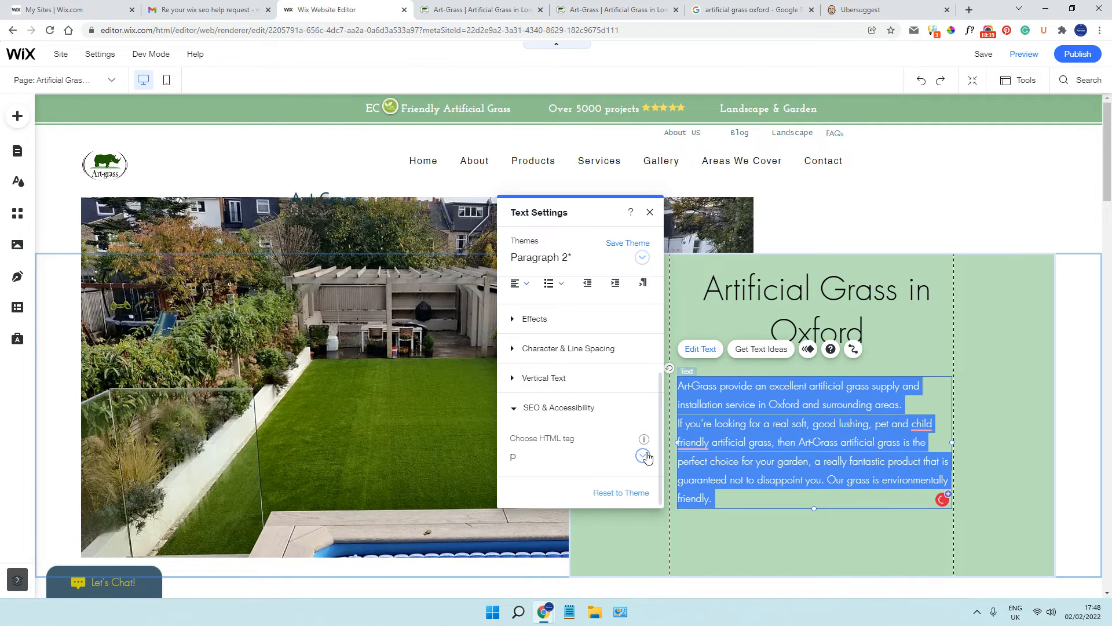
left_click(641, 456)
left_click(526, 353)
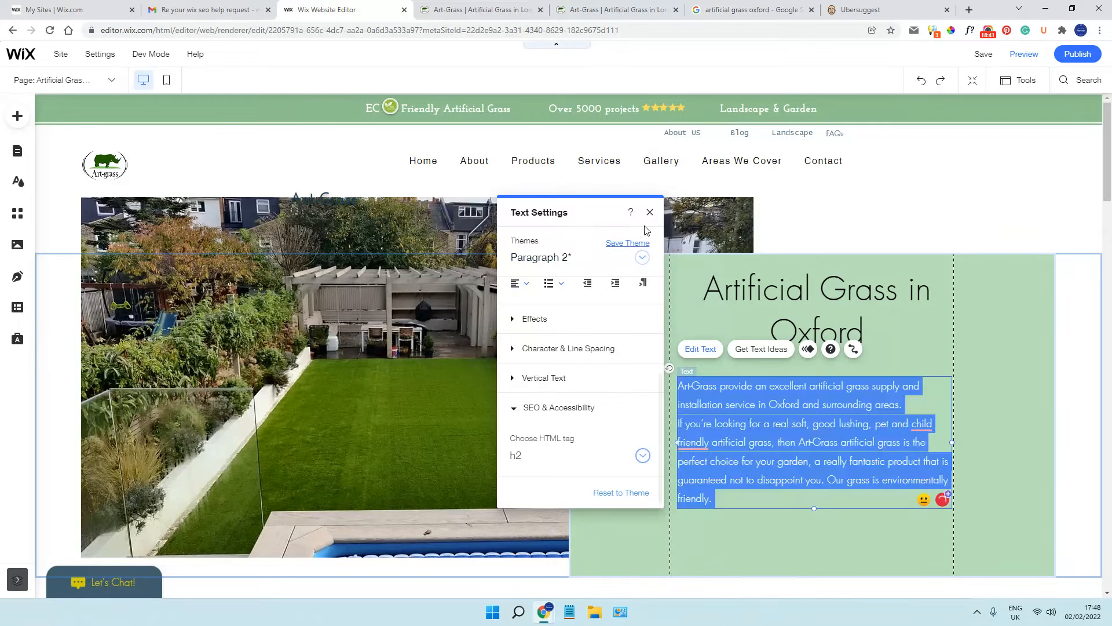
left_click(650, 213)
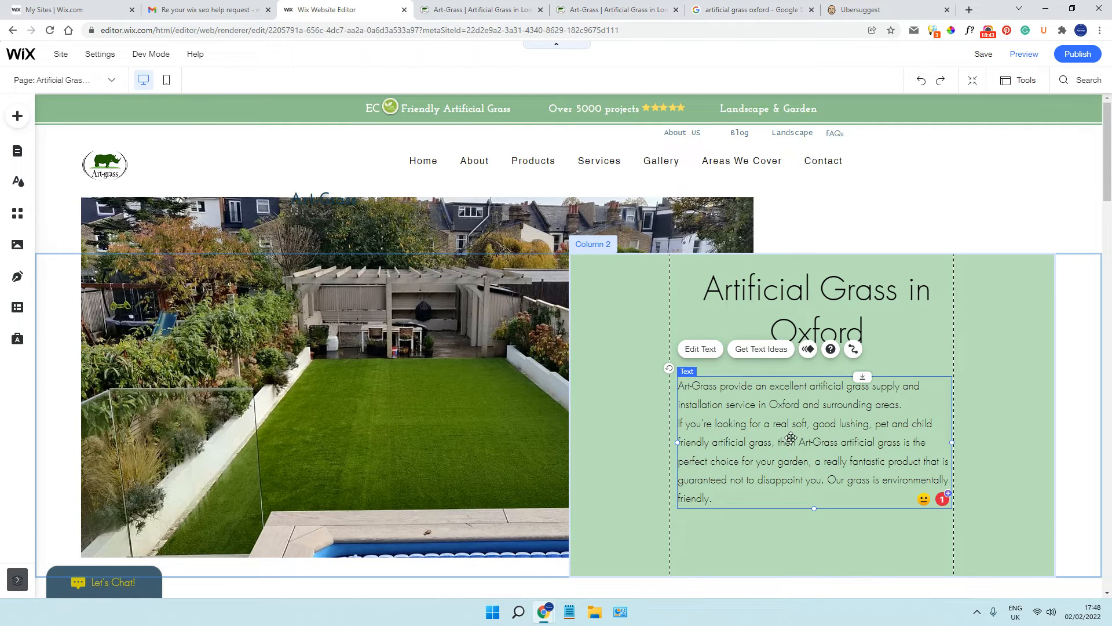
Correct the wording to "child-friendly" in the paragraph below the "Artificial Grass in Oxford" heading
left_click(636, 369)
left_click(697, 367)
left_click(699, 348)
mouse_move(698, 444)
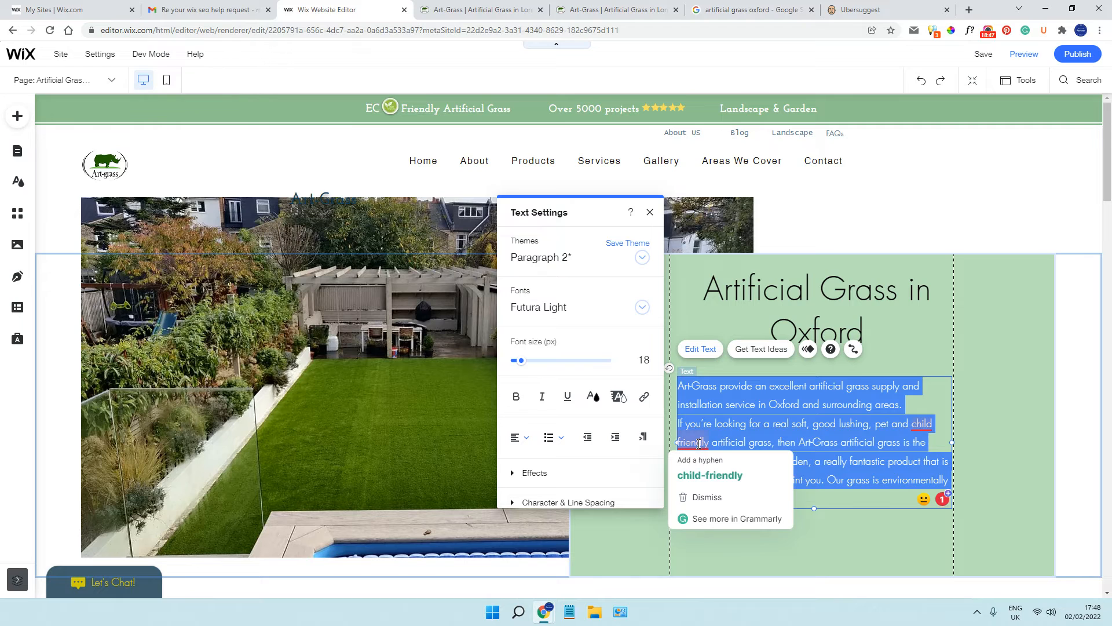
left_click(698, 463)
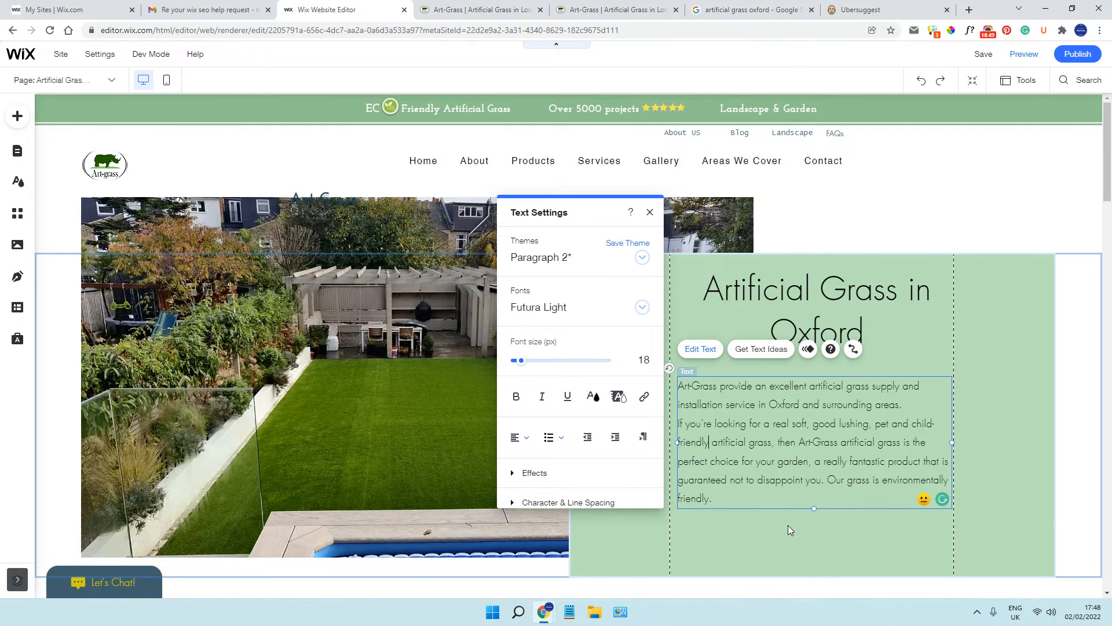
left_click(650, 212)
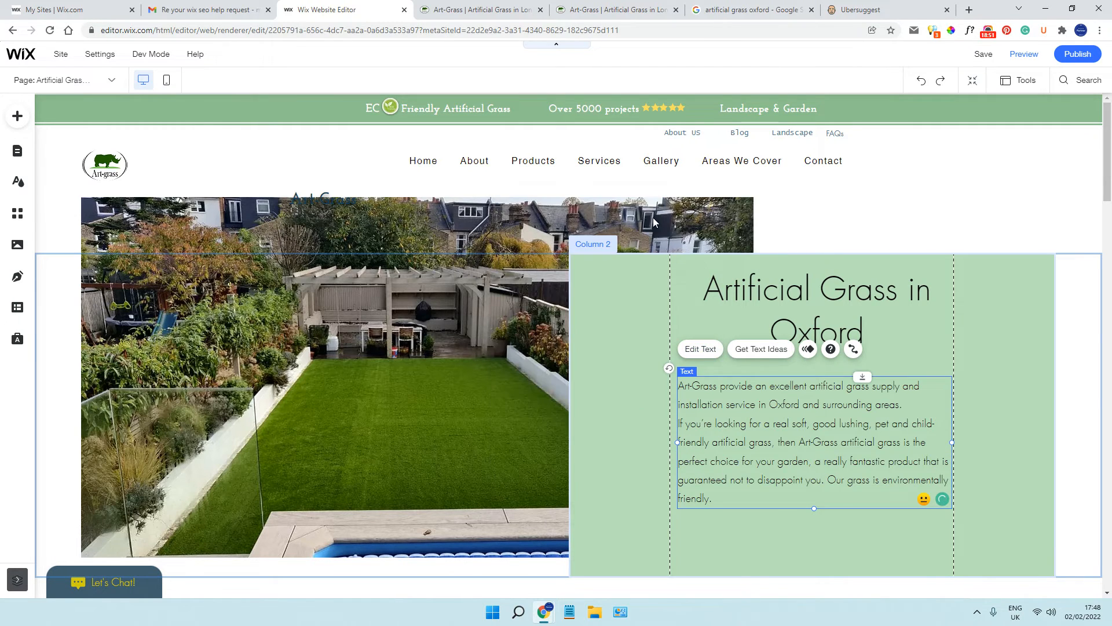
Center-align the paragraph below the "Astro Turf in Oxford" heading
scroll(670, 364, "down", 6)
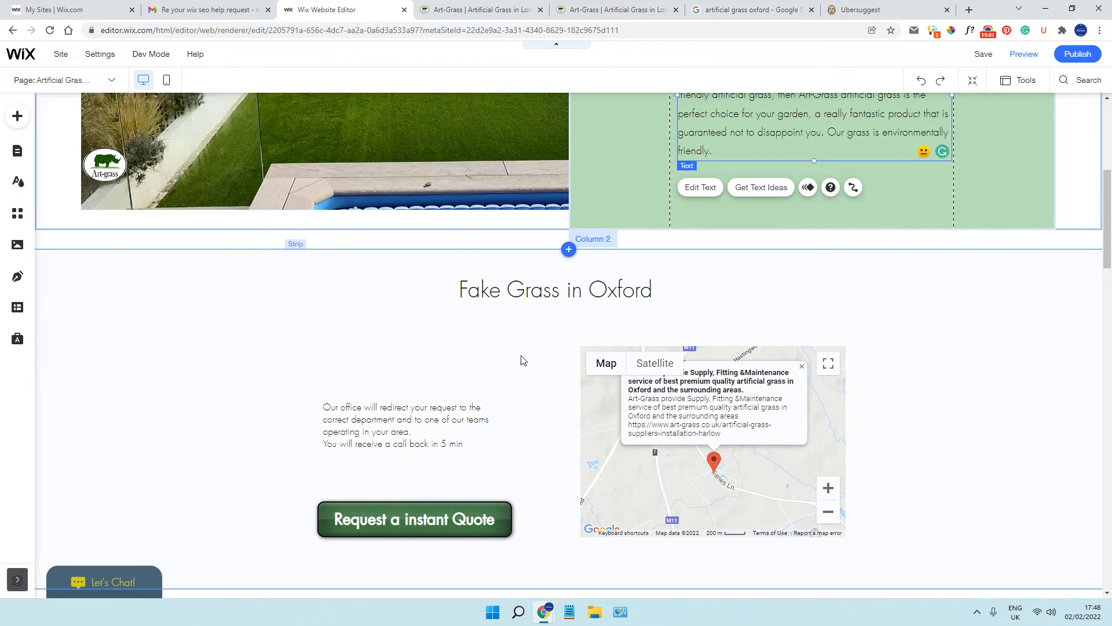
left_click(523, 292)
left_click(409, 421)
scroll(440, 394, "down", 6)
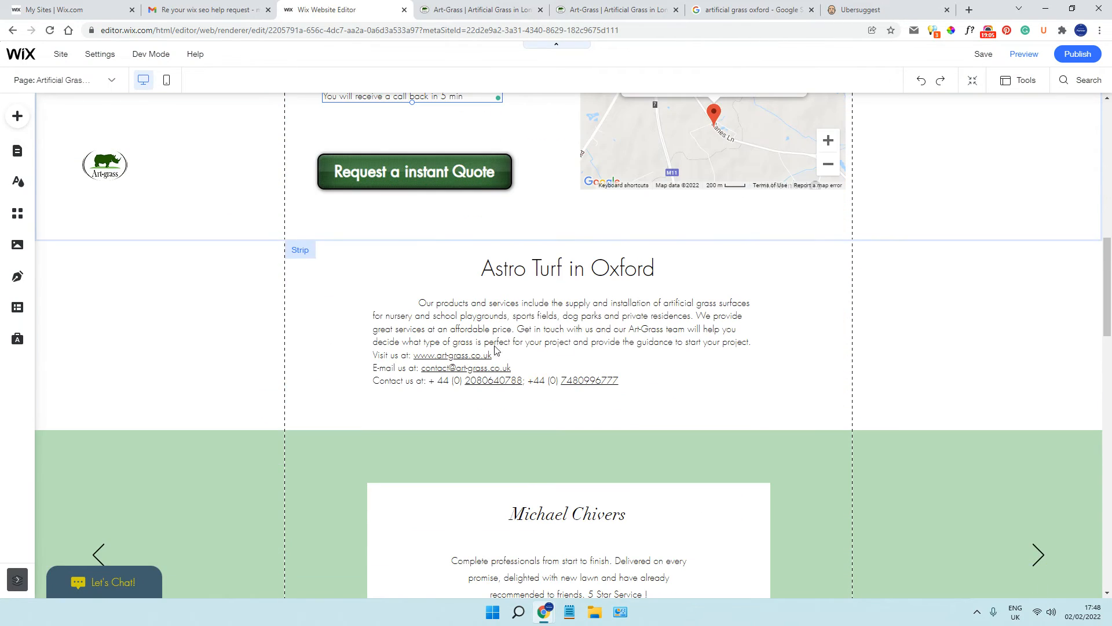
left_click(495, 349)
left_click(396, 270)
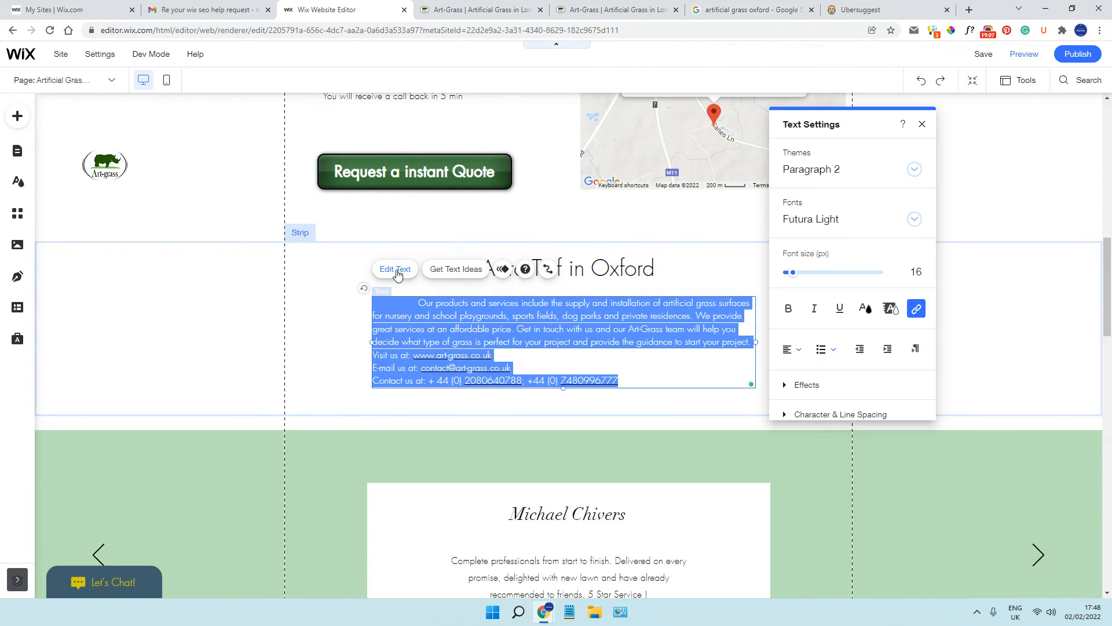
left_click(796, 351)
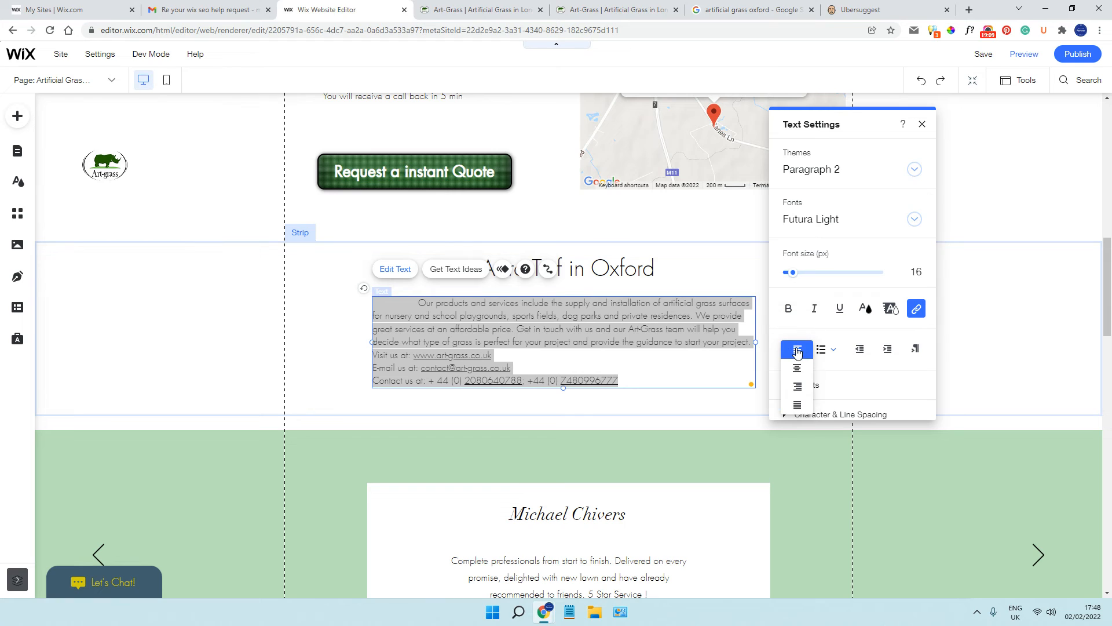
left_click(797, 352)
left_click(797, 353)
left_click(800, 368)
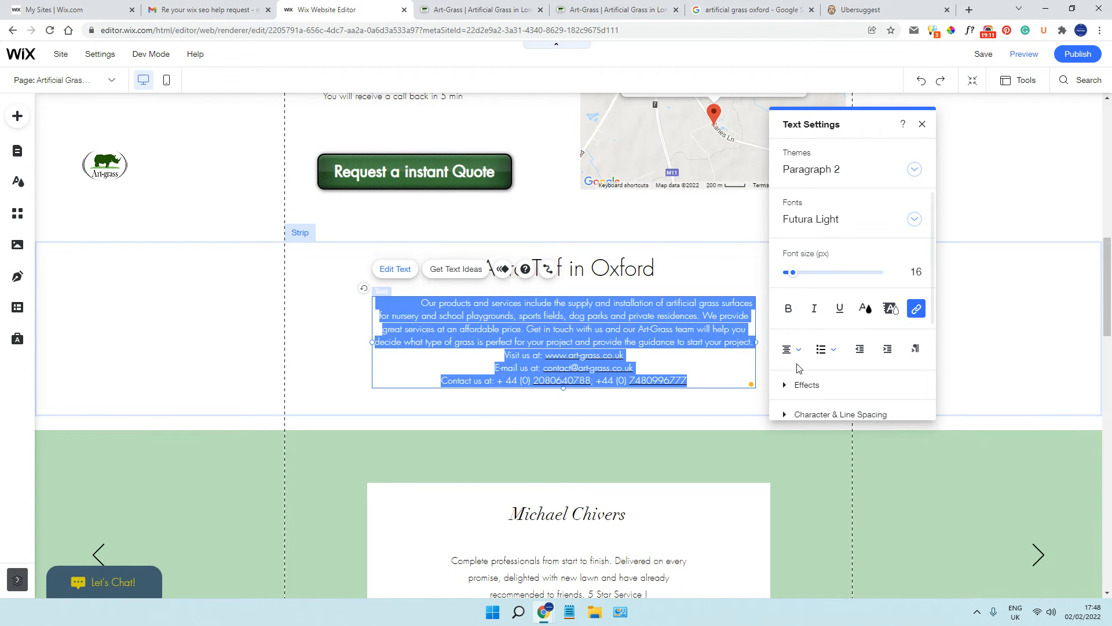
left_click(338, 364)
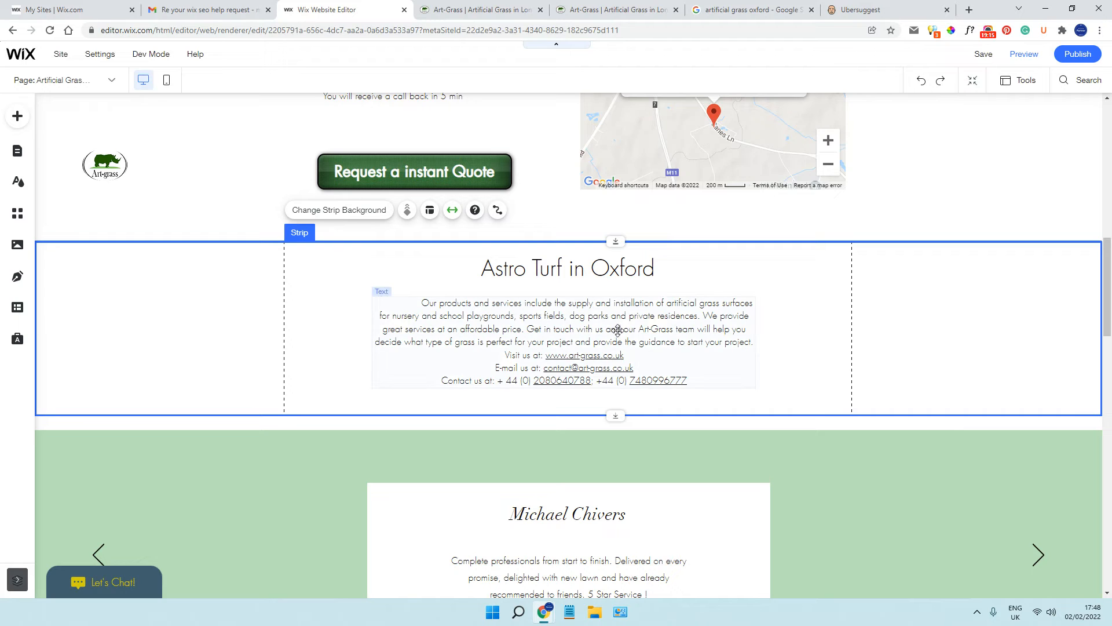
Review the Oxford page's text sections, including the testimonial, Our Team and Grass Range, down to the footer
scroll(618, 330, "down", 5)
left_click(538, 288)
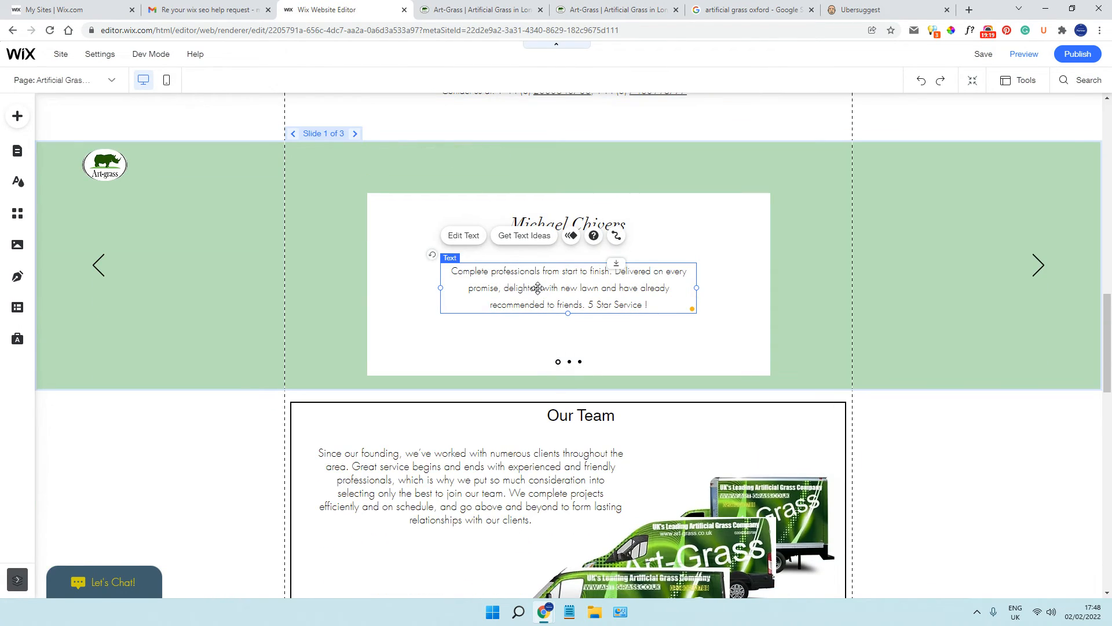
scroll(538, 288, "down", 2)
left_click(498, 347)
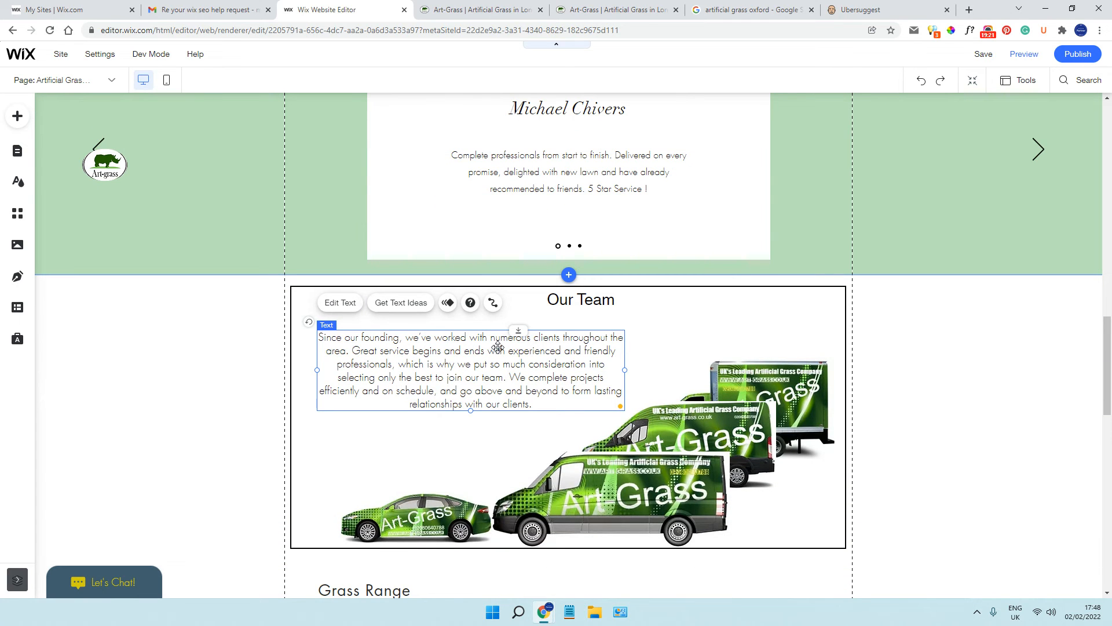
scroll(498, 347, "up", 15)
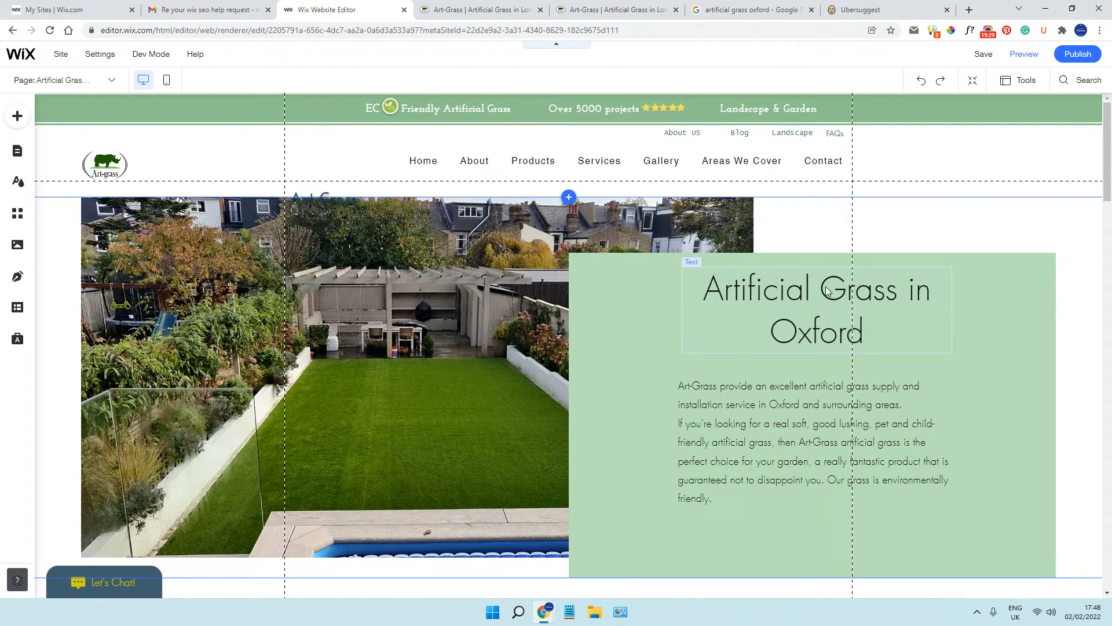
scroll(791, 293, "down", 4)
left_click(738, 204)
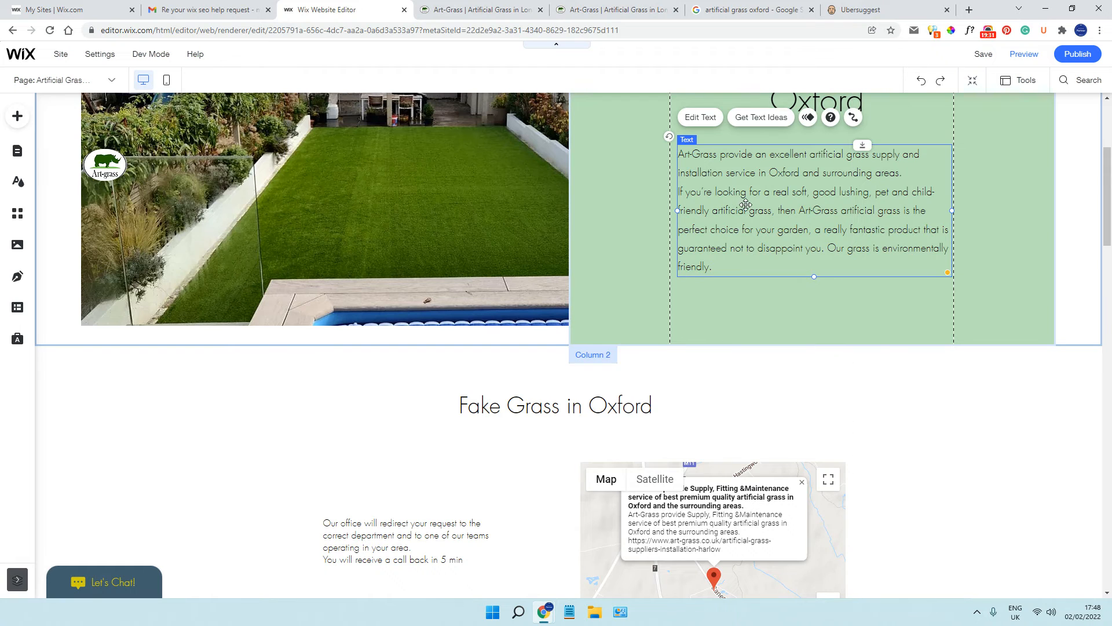
scroll(819, 212, "down", 3)
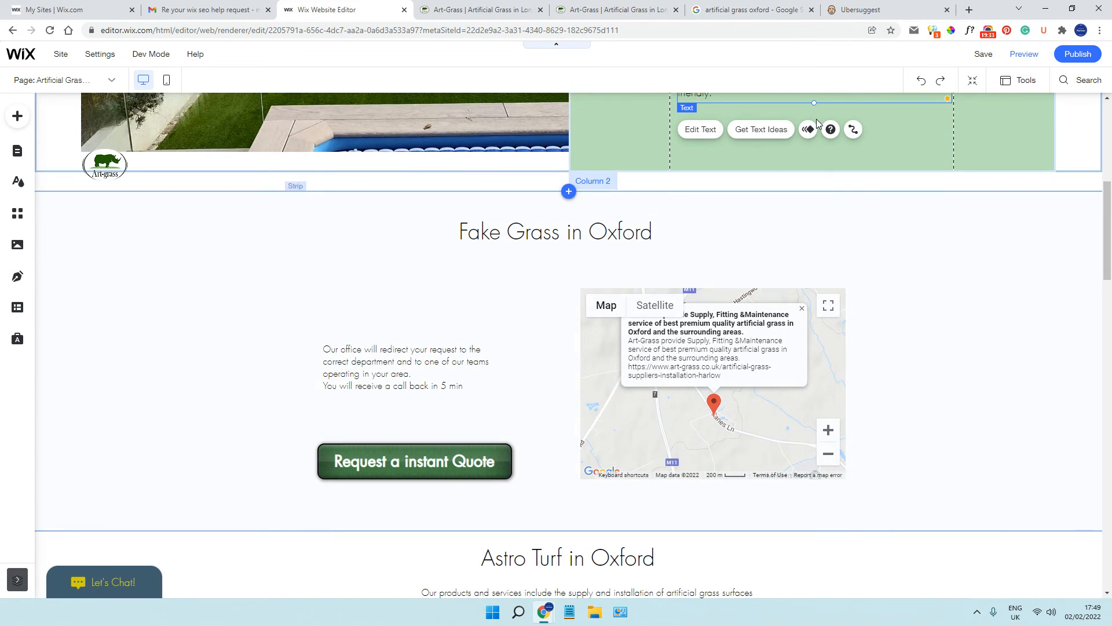
scroll(816, 119, "up", 4)
scroll(711, 254, "down", 7)
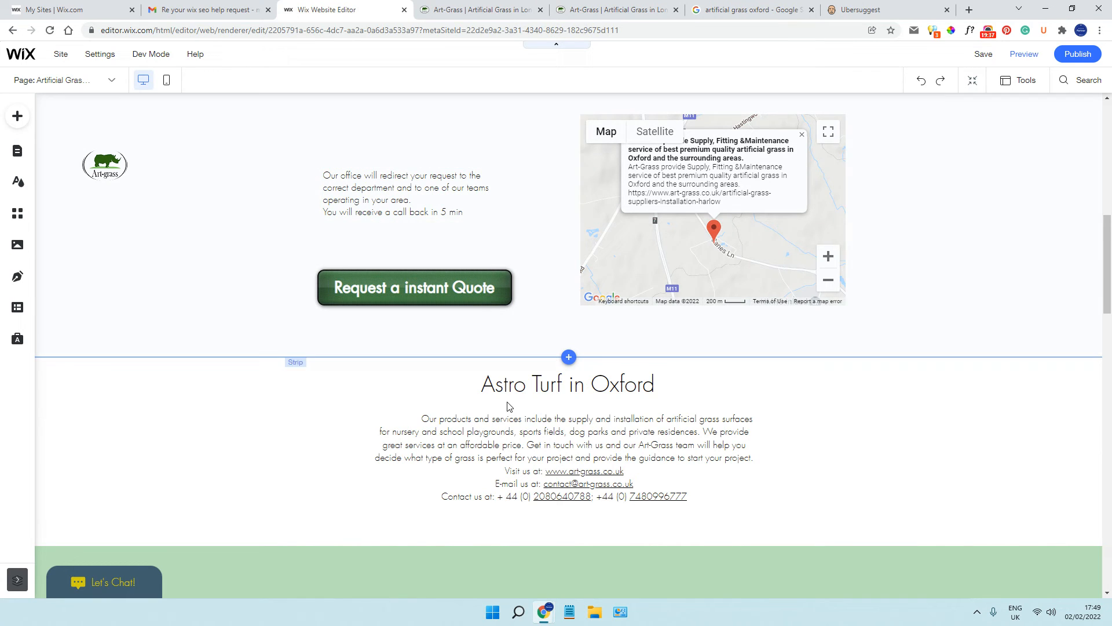
scroll(415, 287, "down", 3)
left_click(527, 262)
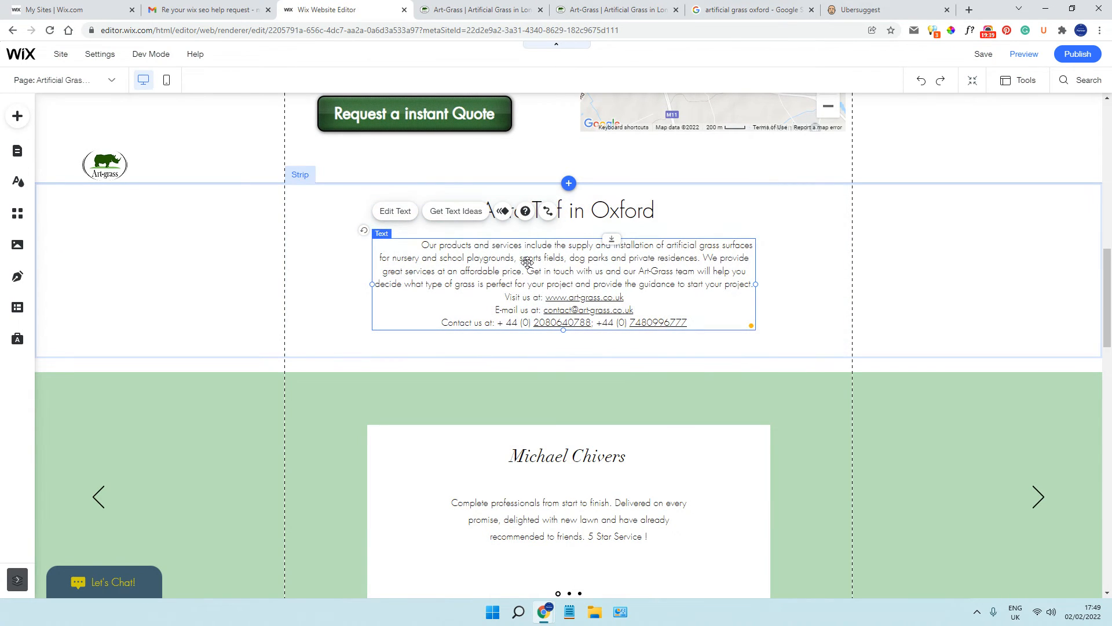
scroll(528, 262, "down", 8)
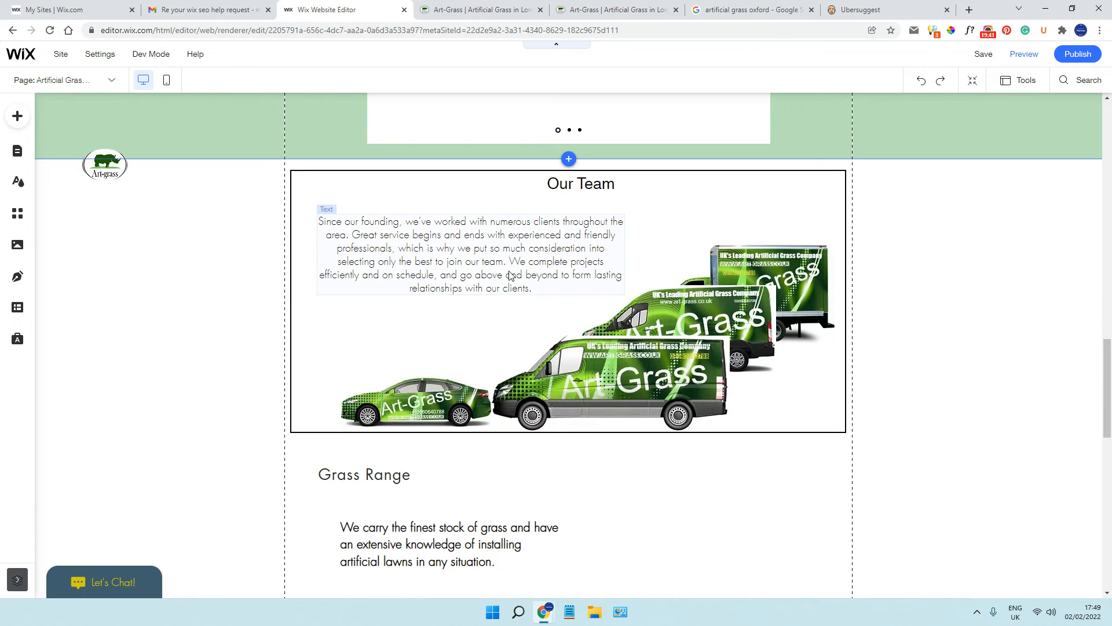
left_click(509, 271)
scroll(508, 271, "down", 5)
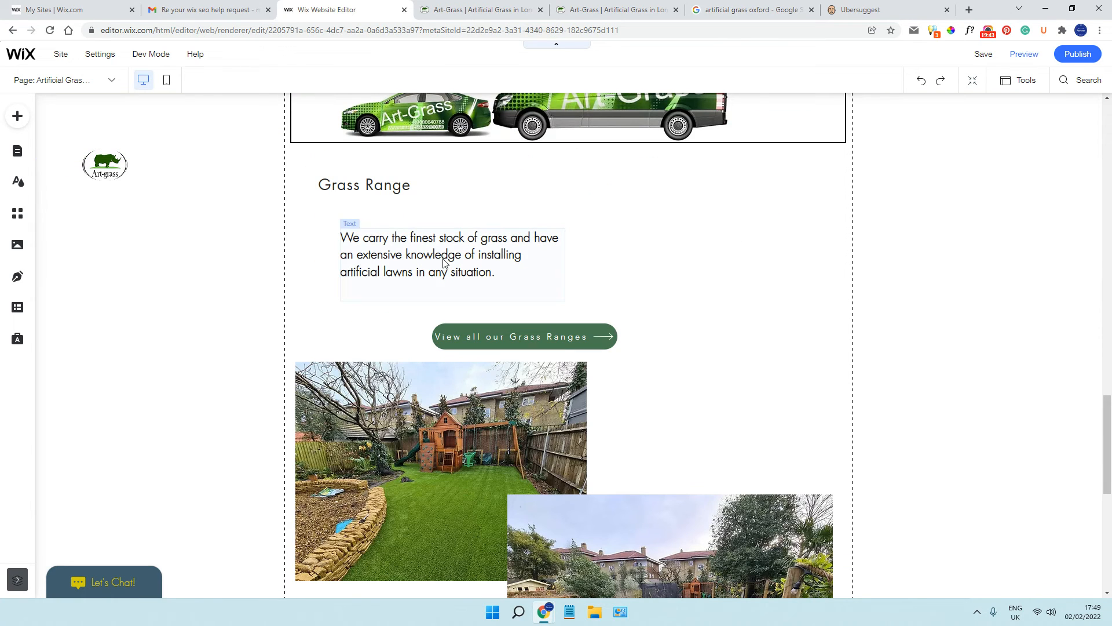
scroll(445, 262, "down", 6)
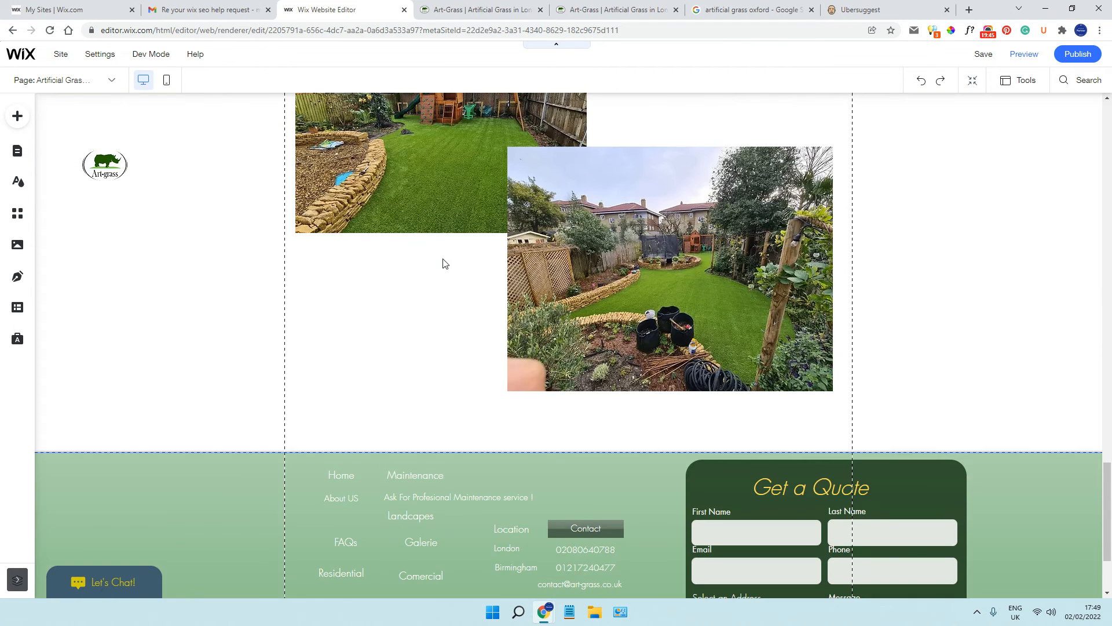
Check the alt text of the playground garden image below the Grass Range section in its image settings
scroll(442, 261, "up", 7)
left_click(429, 295)
scroll(702, 305, "down", 4)
left_click(369, 190)
left_click(377, 160)
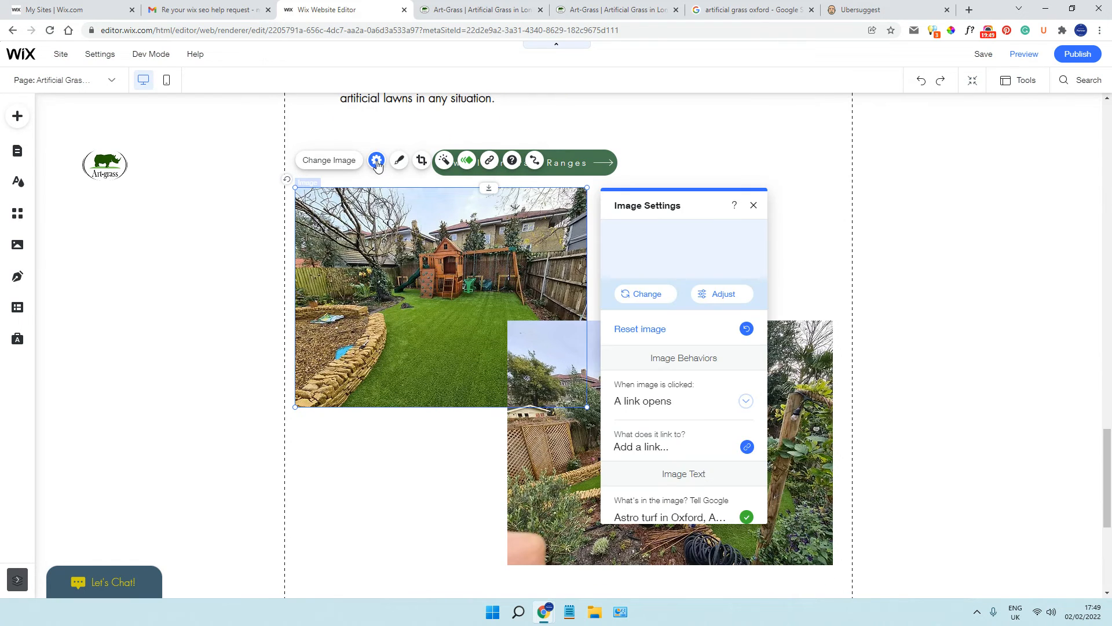
scroll(689, 354, "down", 2)
scroll(700, 363, "down", 1)
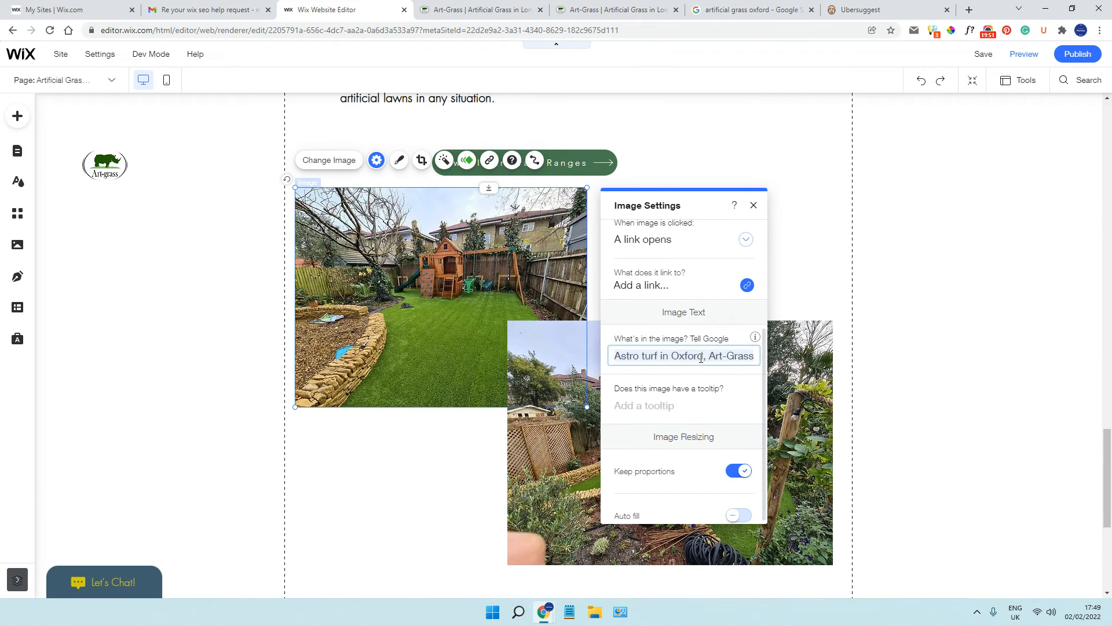
left_click(1037, 279)
Open the site's page management and display the Home page's SEO Basics settings
scroll(174, 257, "up", 20)
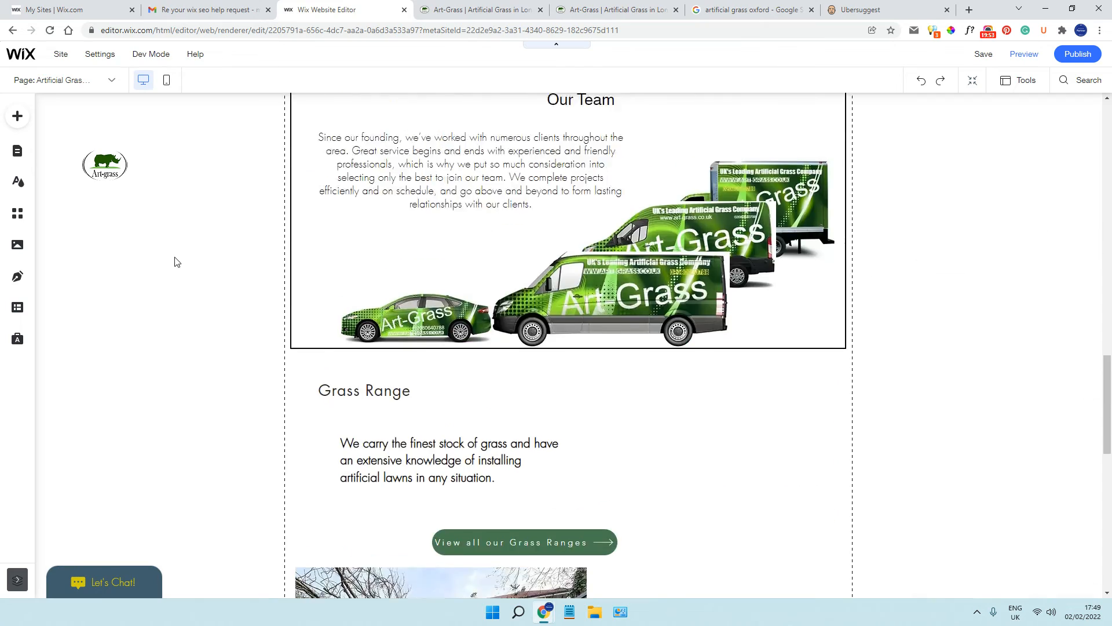
scroll(226, 253, "up", 5)
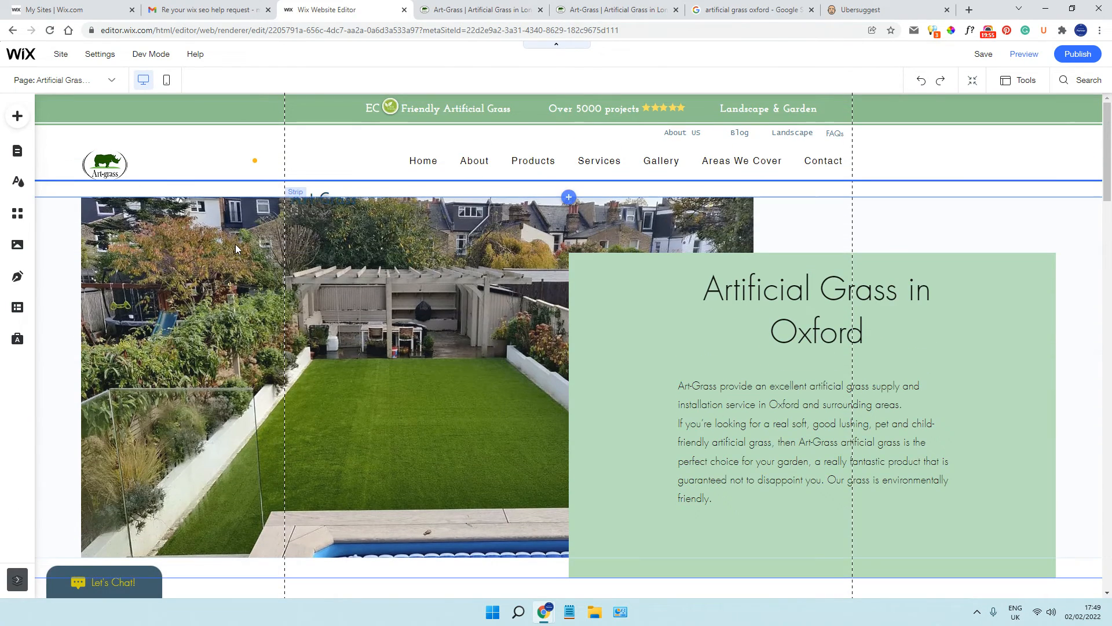
left_click(110, 80)
left_click(64, 581)
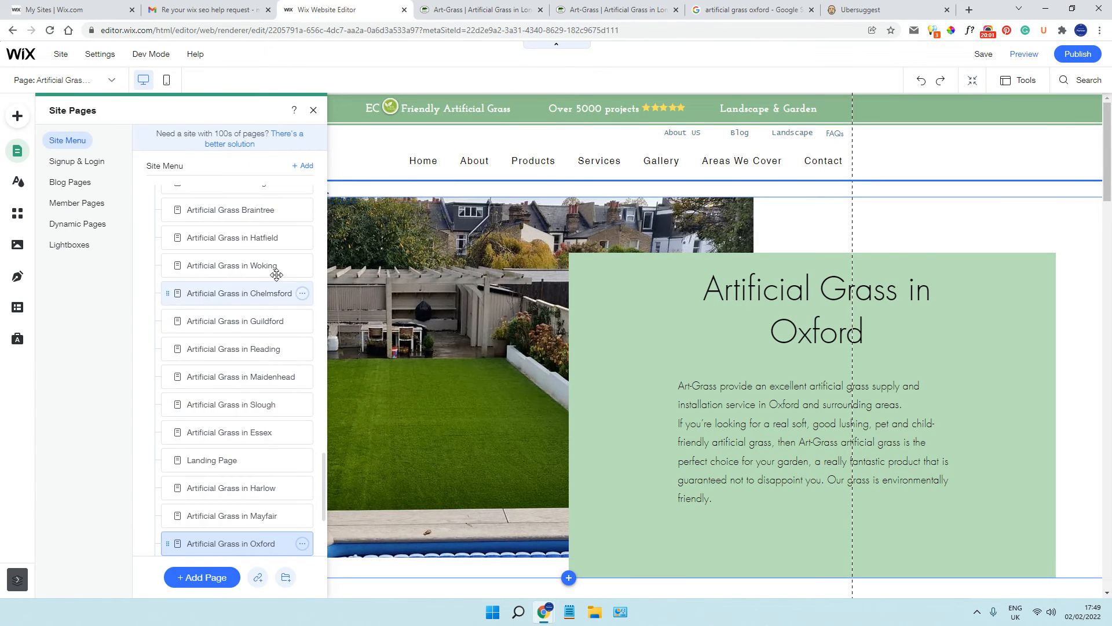
scroll(281, 274, "up", 8)
scroll(283, 273, "down", 12)
scroll(282, 270, "up", 20)
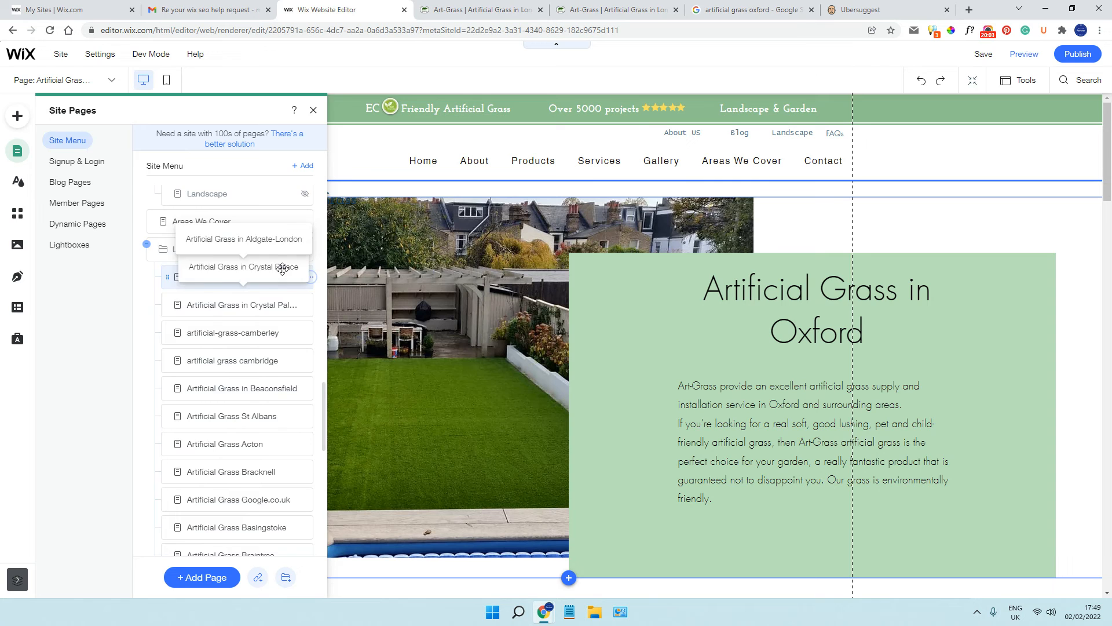
scroll(283, 269, "up", 3)
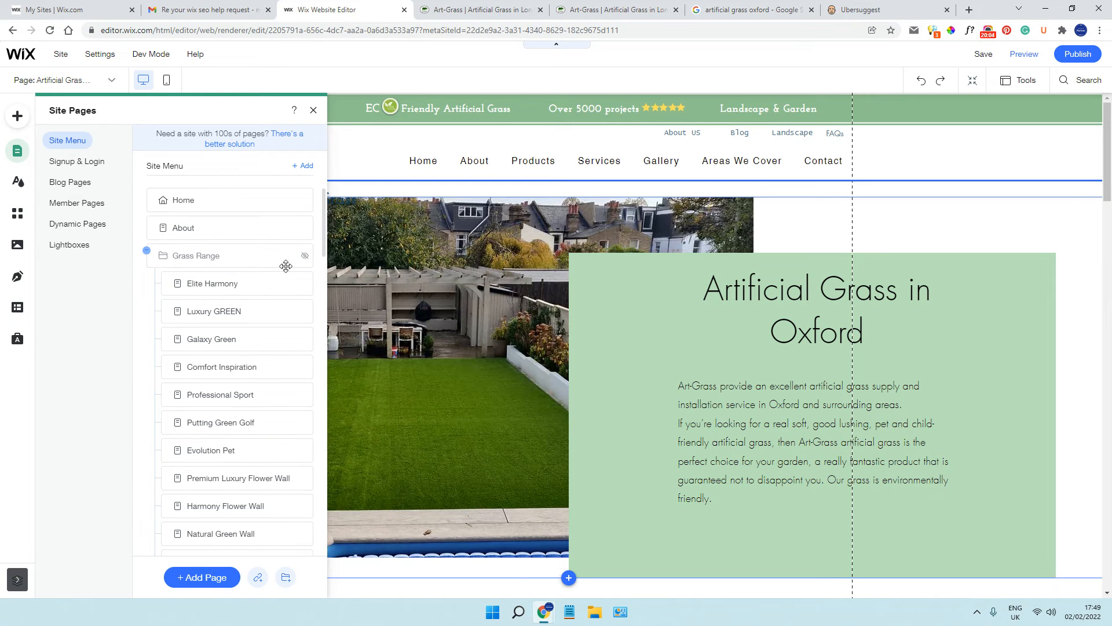
left_click(302, 200)
left_click(356, 217)
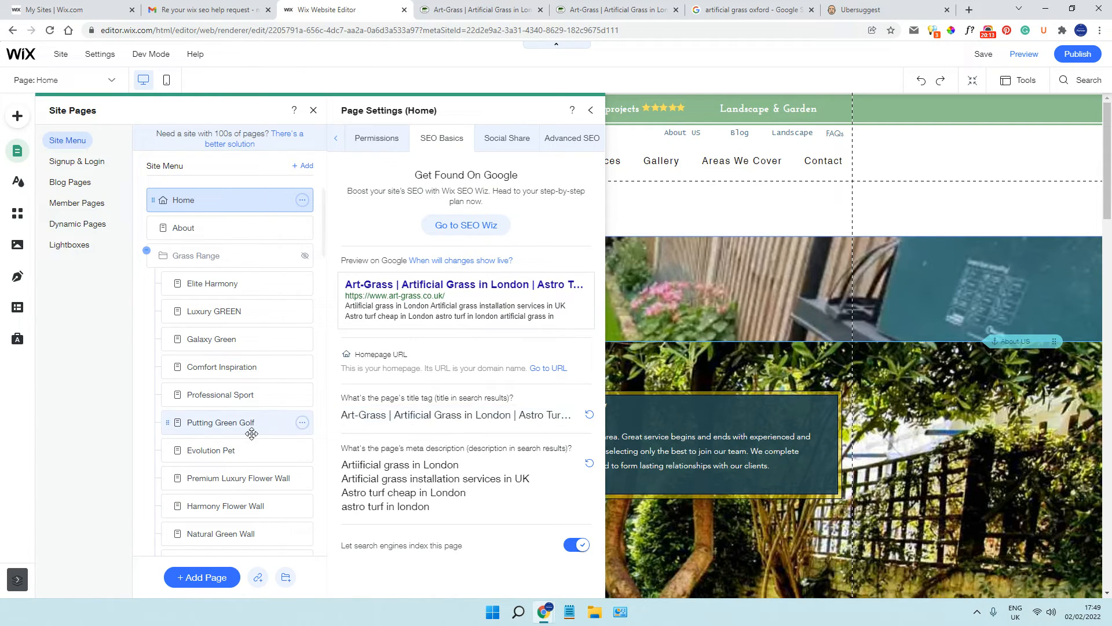
Open the SEO Basics of the Artificial Grass in Crystal Palace page and examine its title tag
scroll(249, 427, "down", 3)
scroll(254, 434, "down", 10)
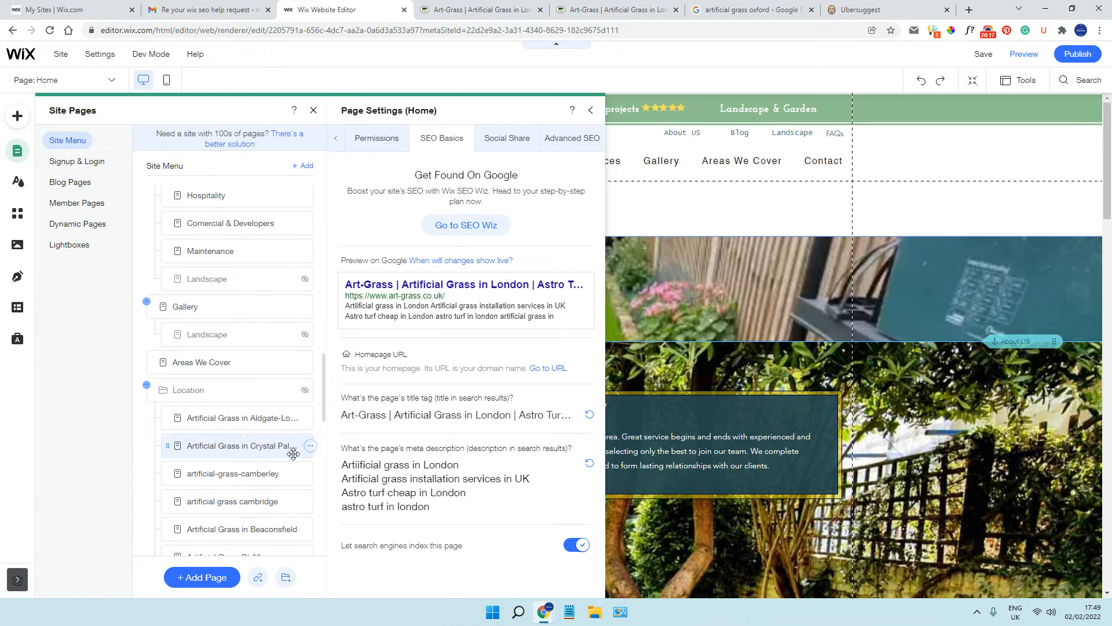
left_click(310, 447)
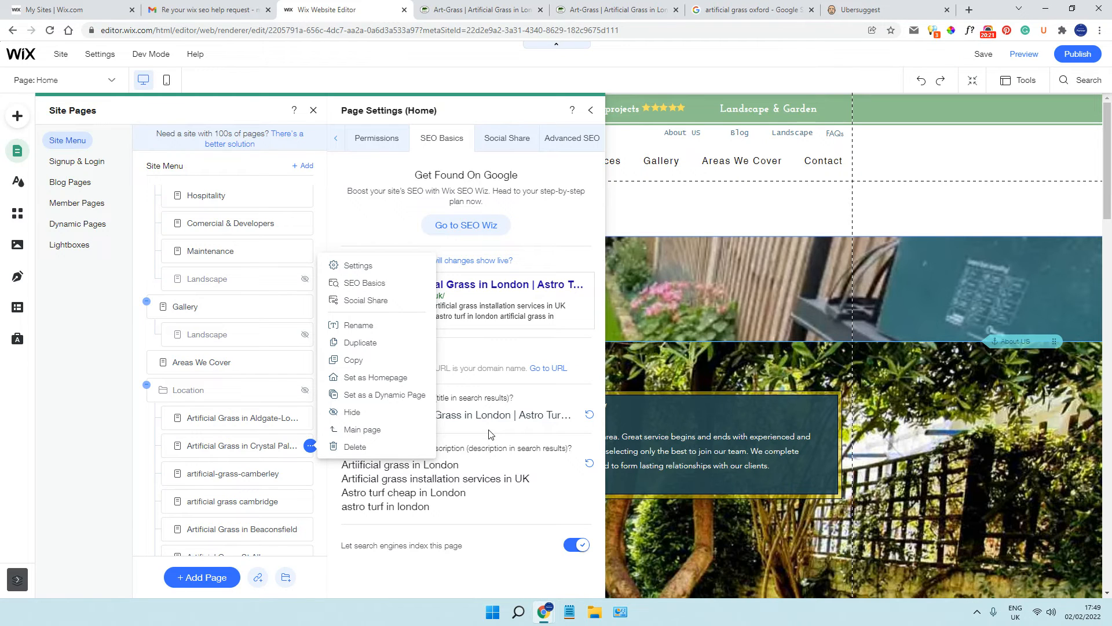
left_click(424, 479)
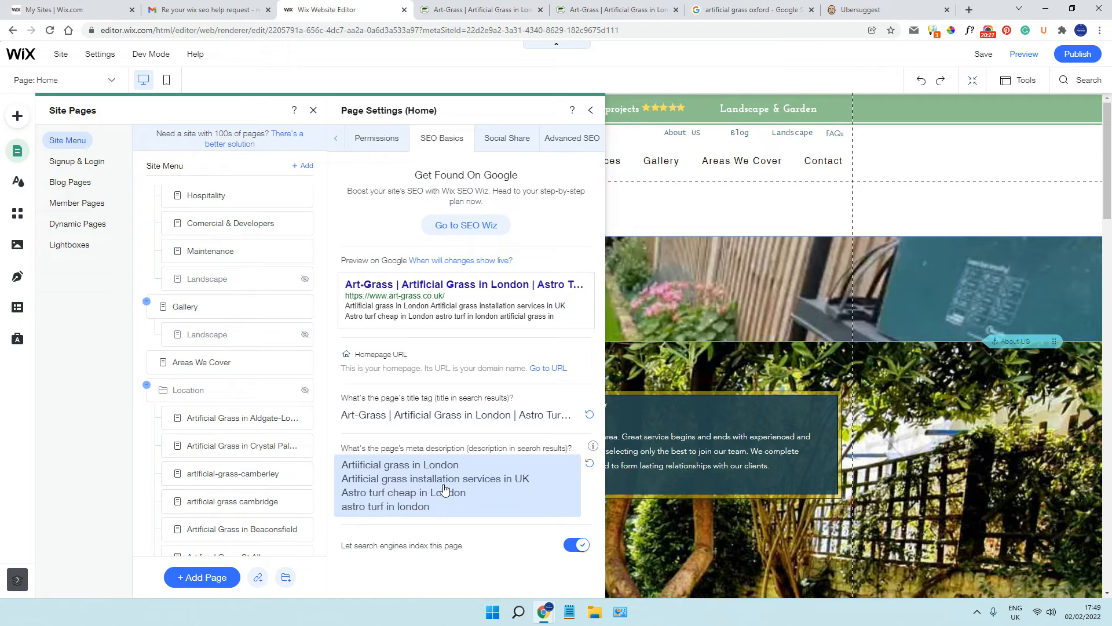
left_click(310, 445)
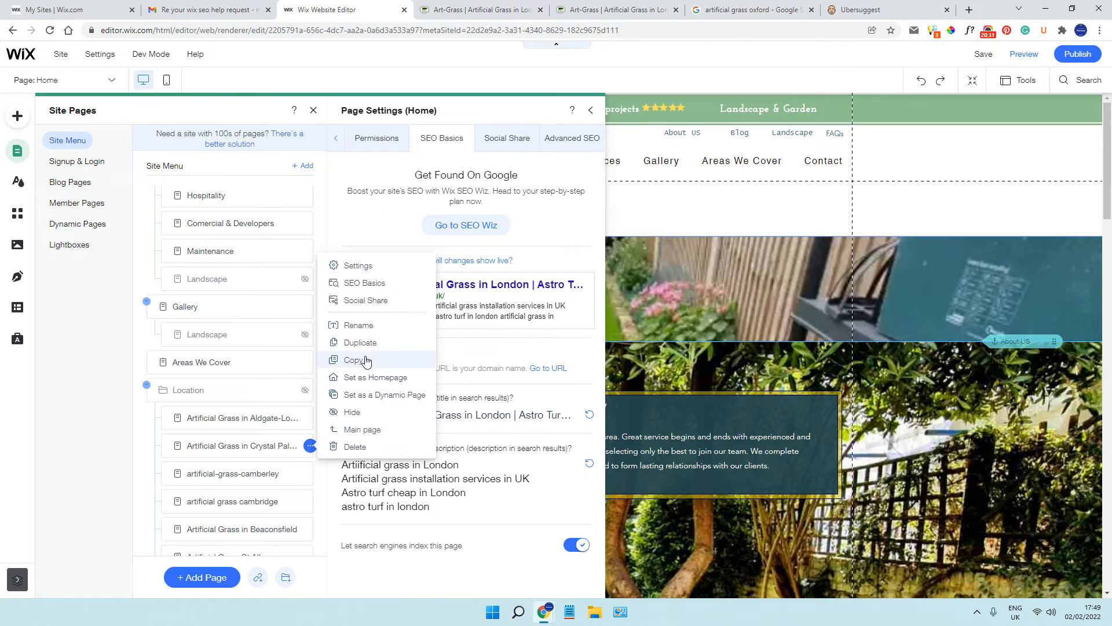
left_click(365, 284)
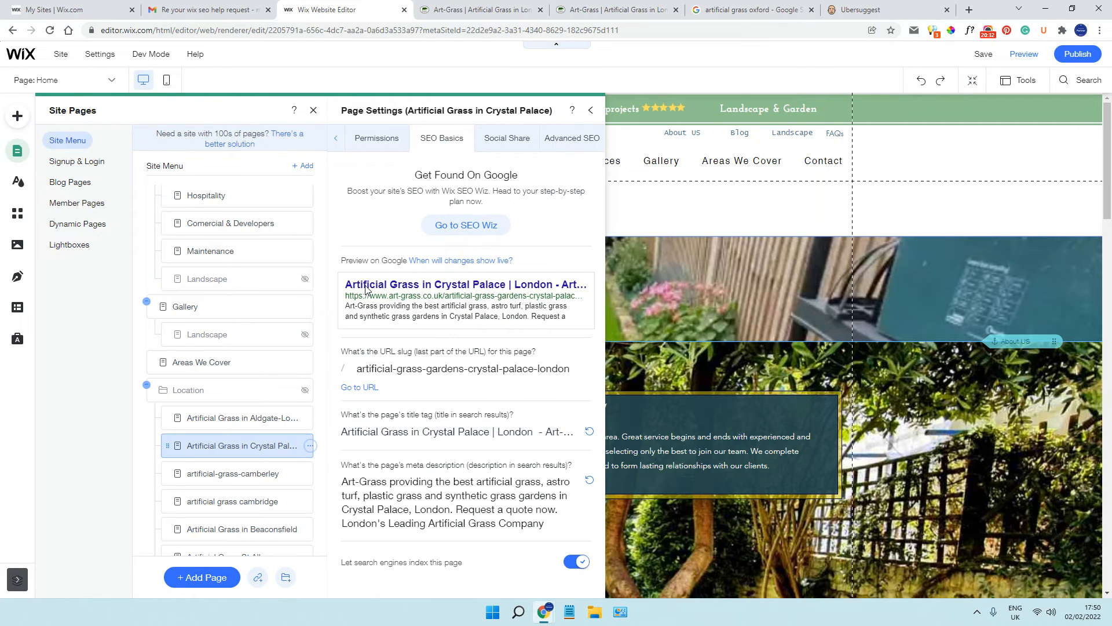
left_click(470, 431)
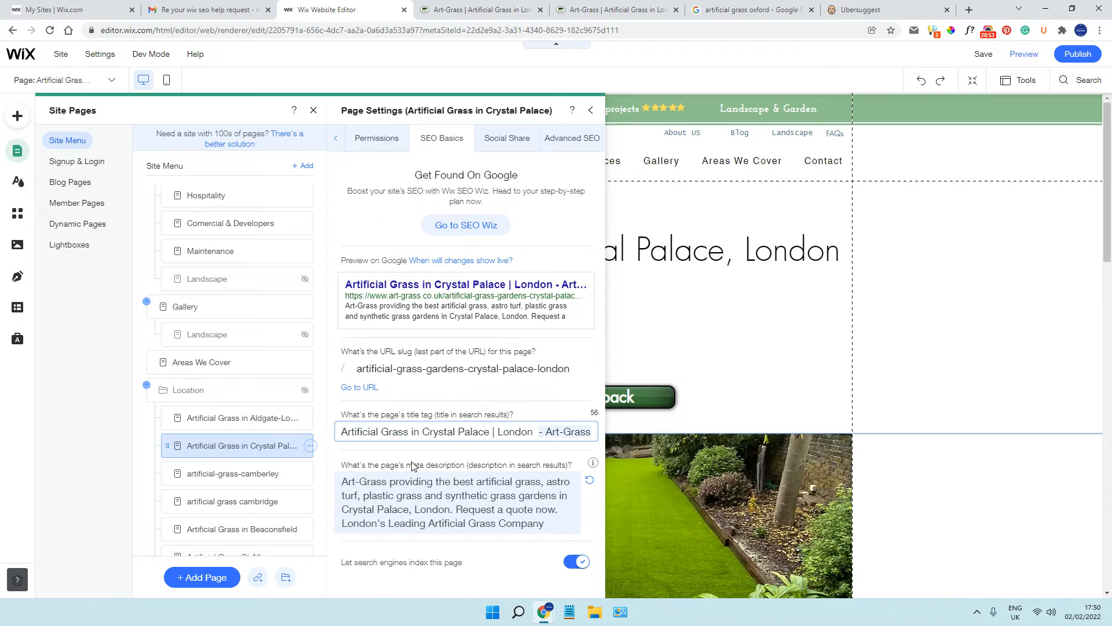
Close the page settings and look over the upper part of the Artificial Grass in Crystal Palace page
left_click(590, 110)
left_click(313, 110)
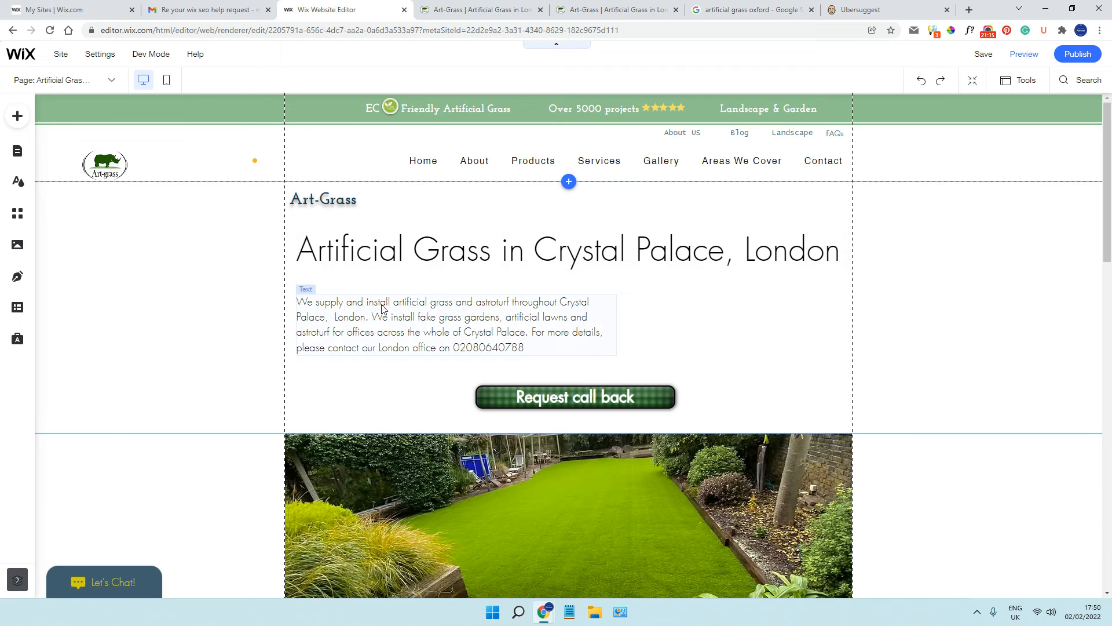
scroll(734, 286, "down", 5)
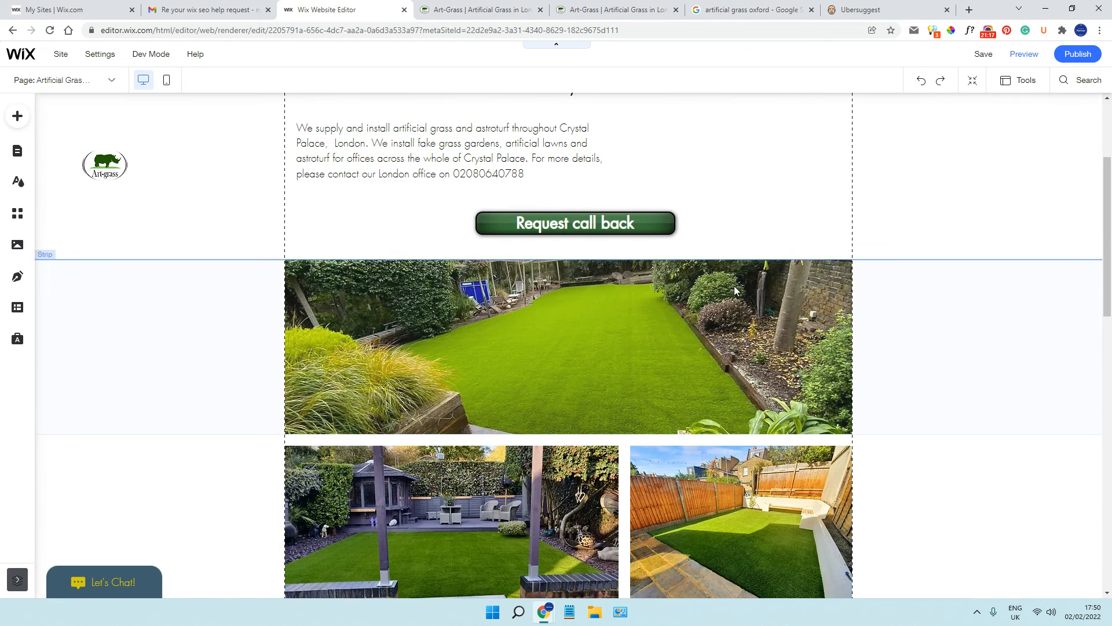
scroll(734, 287, "up", 5)
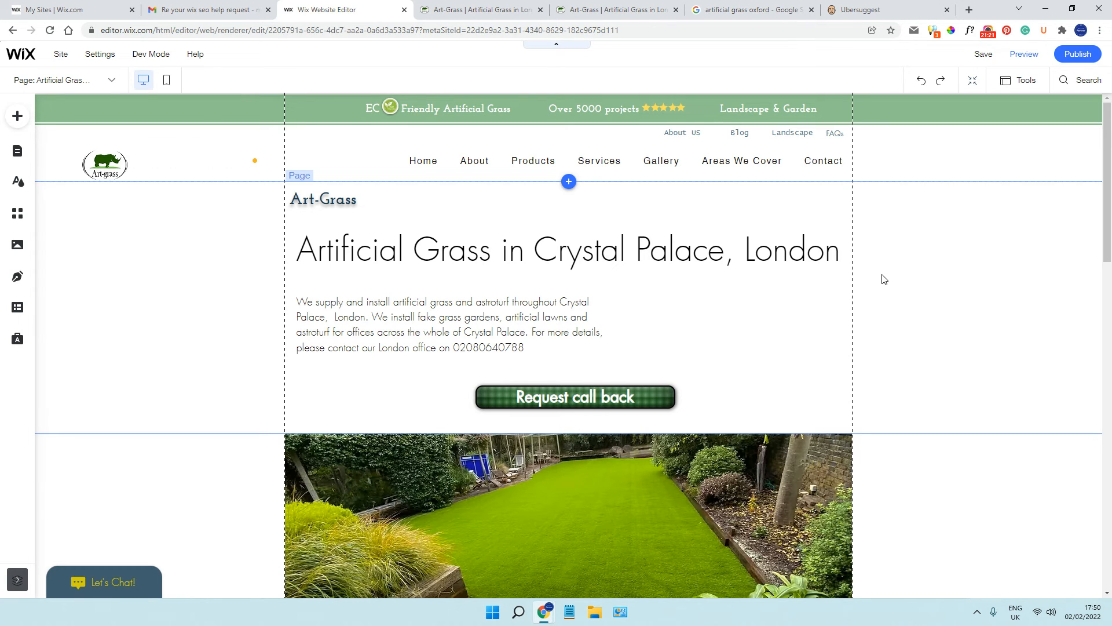
Look through the site's page list, including the location, blog, member and dynamic pages
left_click(110, 82)
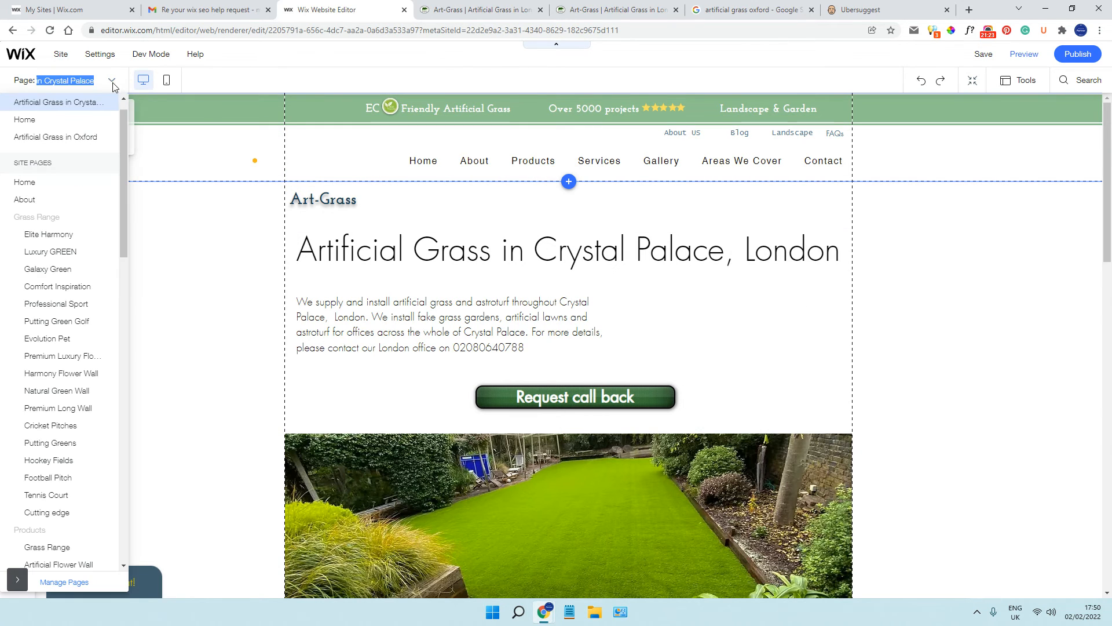
left_click_drag(124, 236, 118, 544)
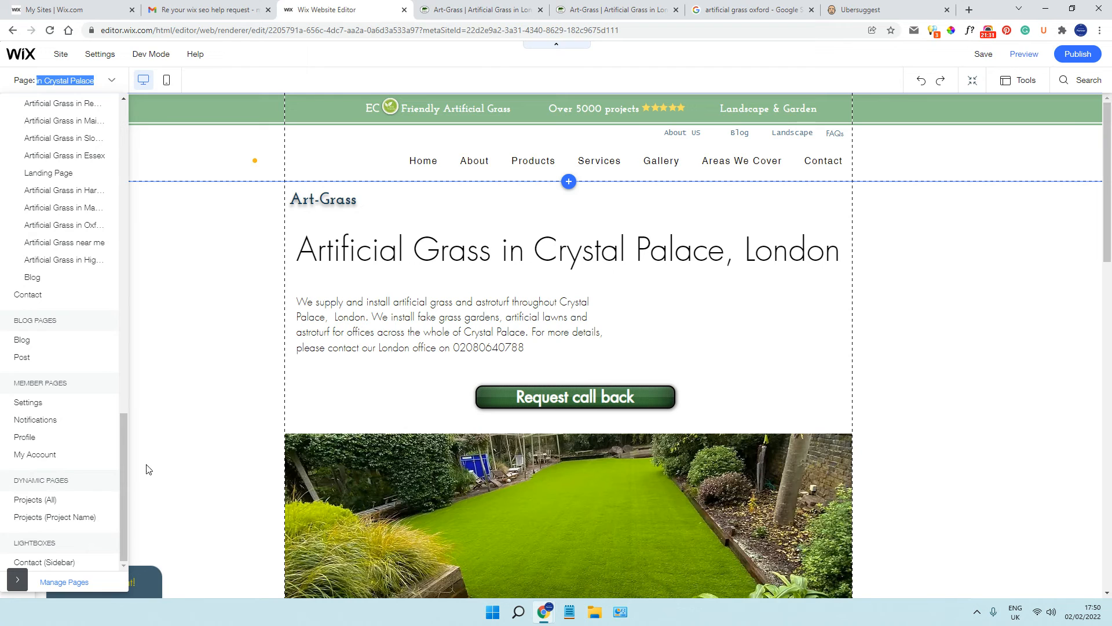
scroll(52, 424, "up", 10)
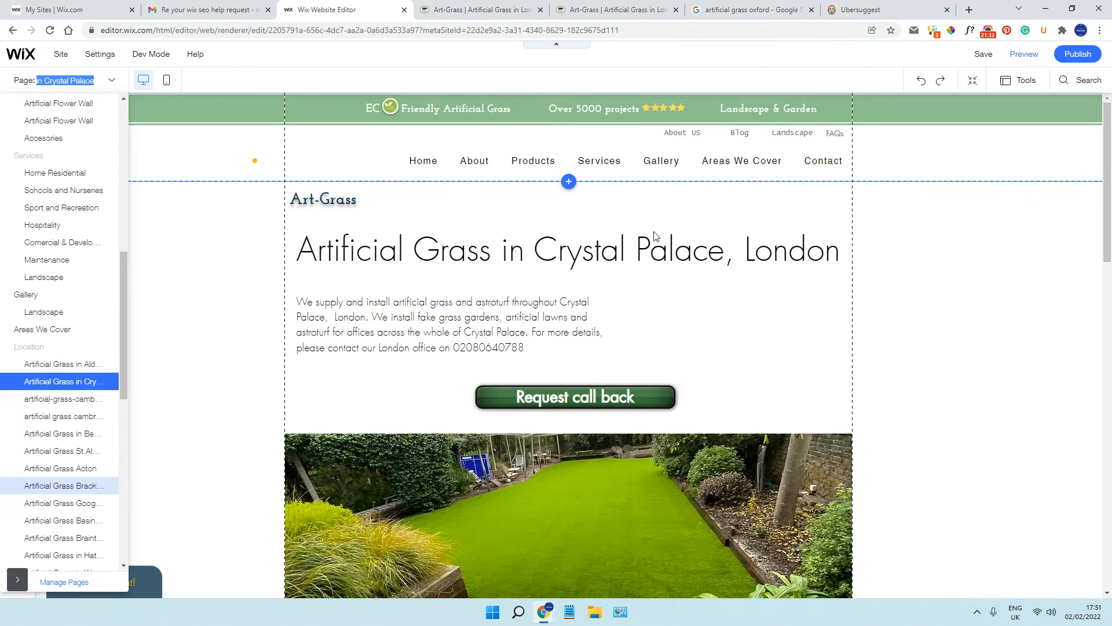
right_click(695, 138)
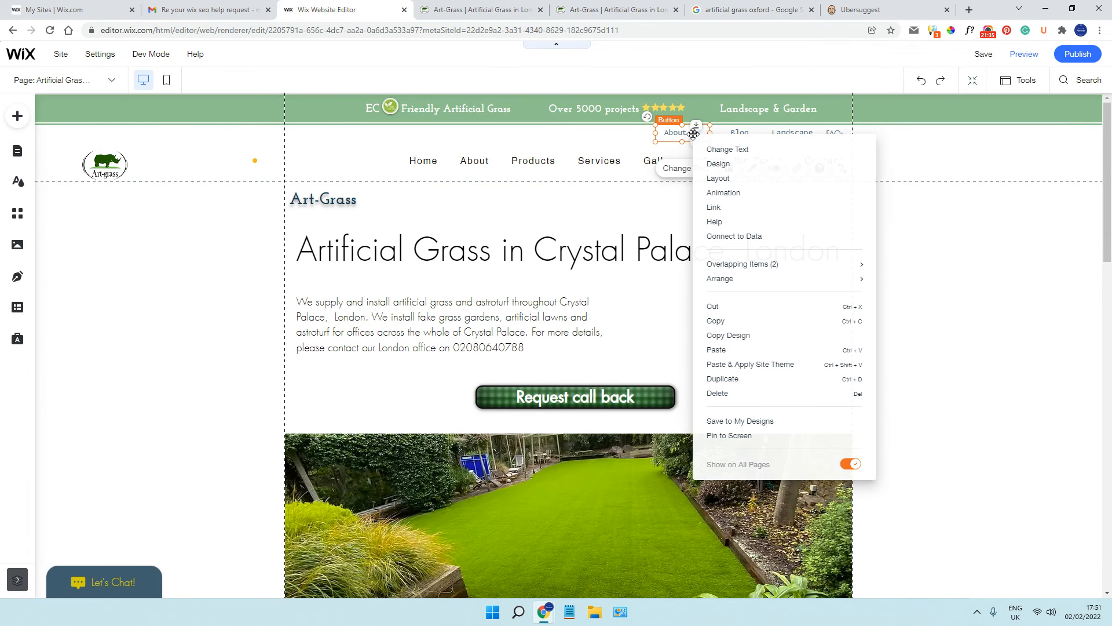
left_click(998, 223)
mouse_move(20, 40)
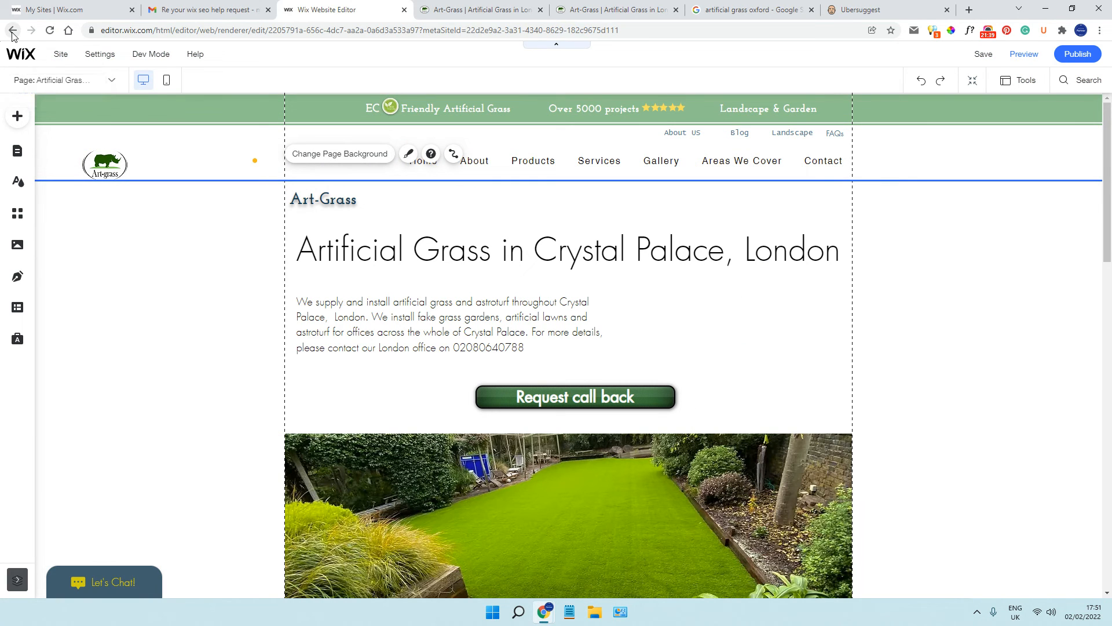
Reduce the height of the header's horizontal menu from above and widen it to the page's left gridline
left_click(603, 139)
left_click(600, 142)
left_click_drag(625, 142, 628, 158)
left_click_drag(400, 170, 284, 170)
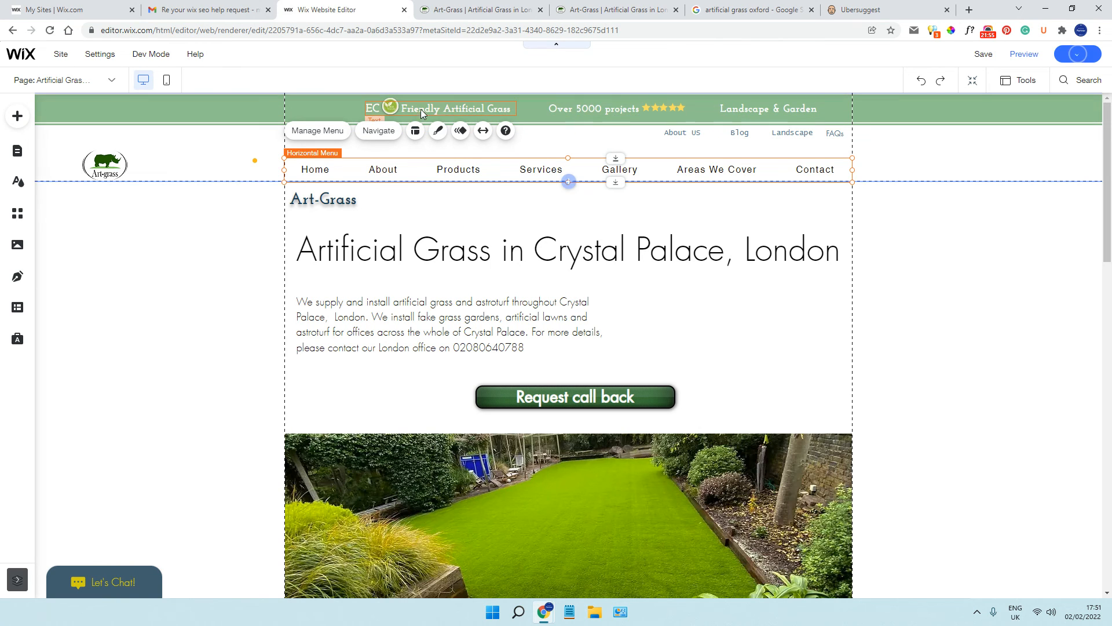
Switch the editor to the site's Home page
left_click(110, 82)
scroll(81, 144, "up", 1)
left_click(79, 157)
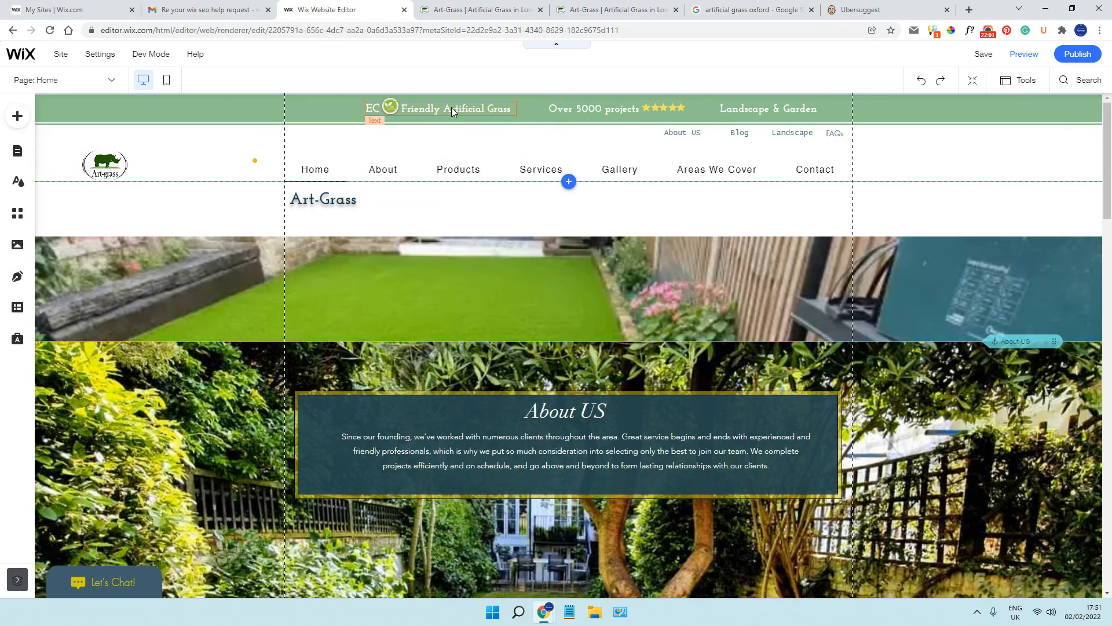
Try nudging the Friendly Artificial Grass text in the green header strip, undo the move and deselect the text
left_click(452, 107)
mouse_move(451, 108)
left_mouse_down()
mouse_move(465, 135)
mouse_move(450, 106)
left_mouse_up()
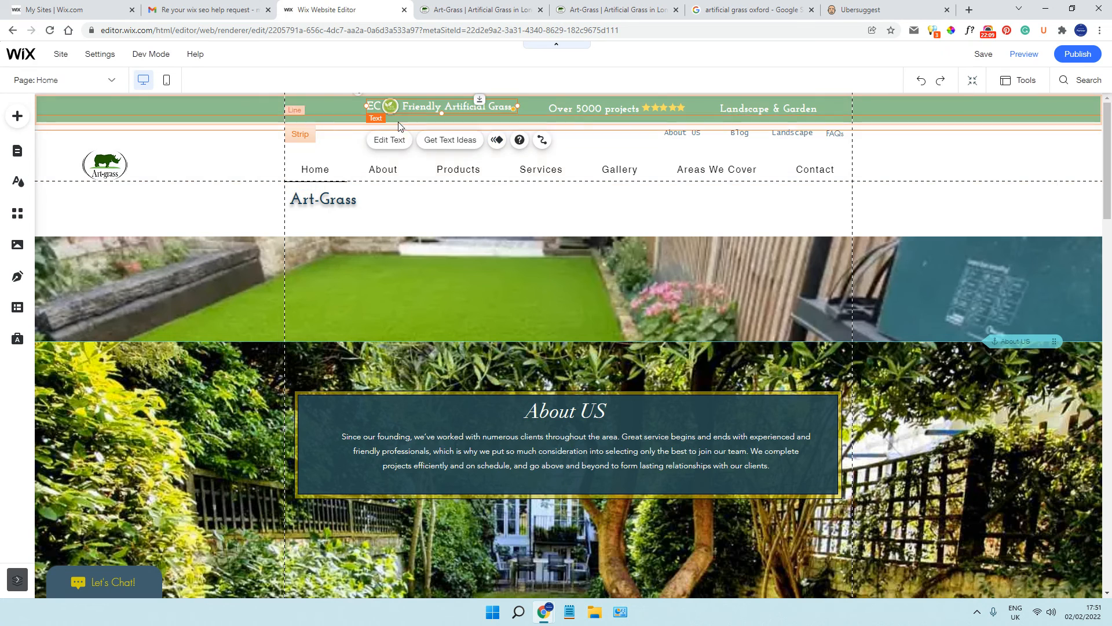
left_click_drag(416, 106, 416, 106)
left_click(921, 81)
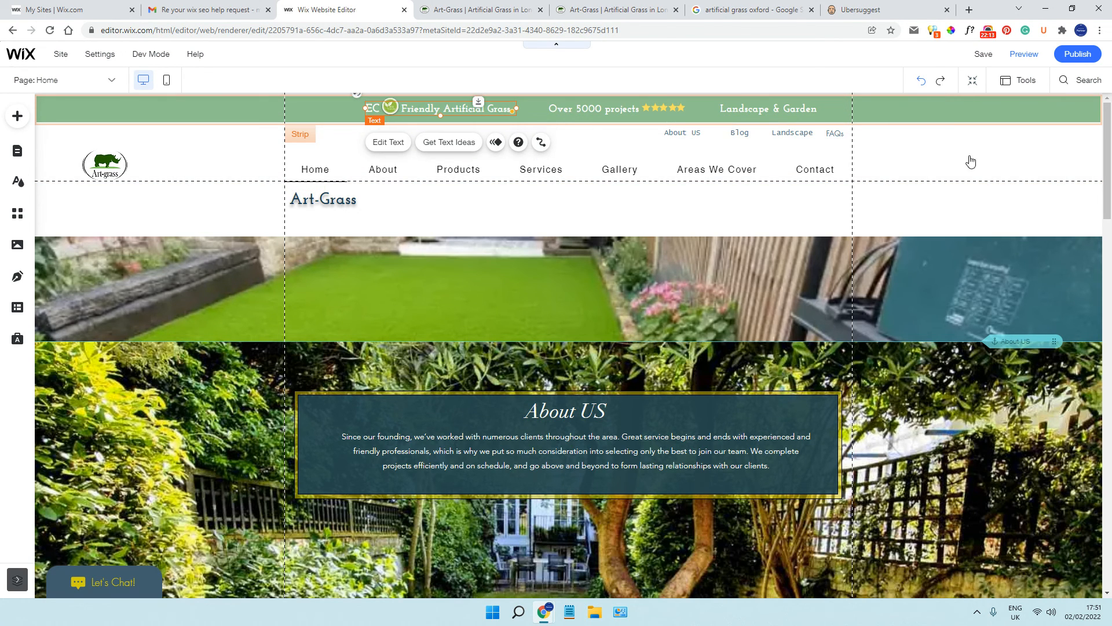
left_click(983, 174)
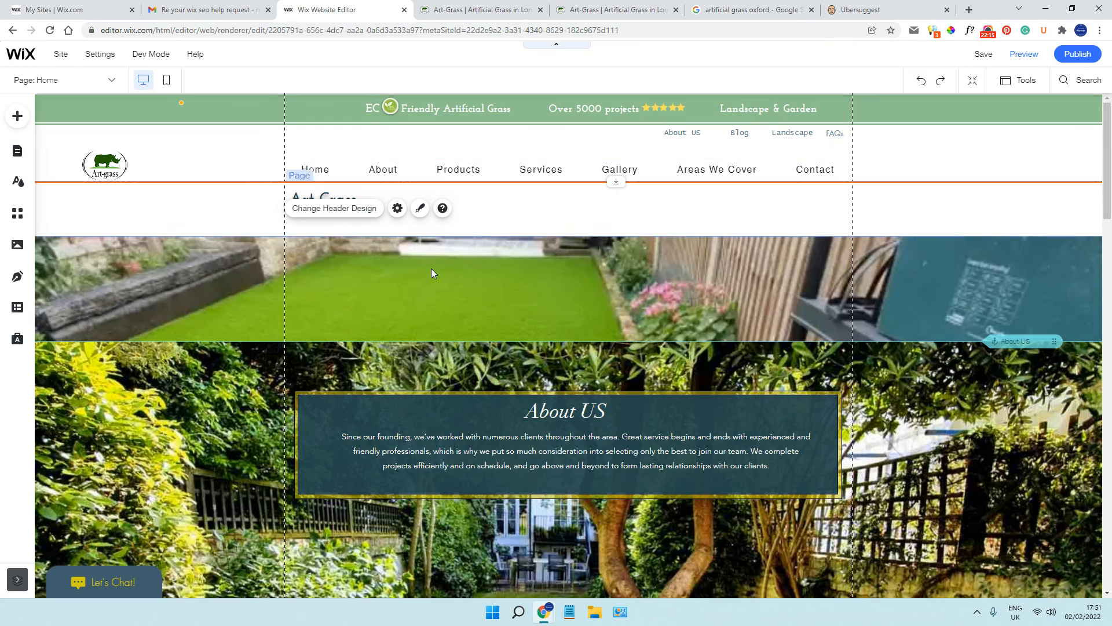
Try deleting the lawn photo strip above About US and moving the About US strip up, undoing both changes
scroll(429, 273, "down", 3)
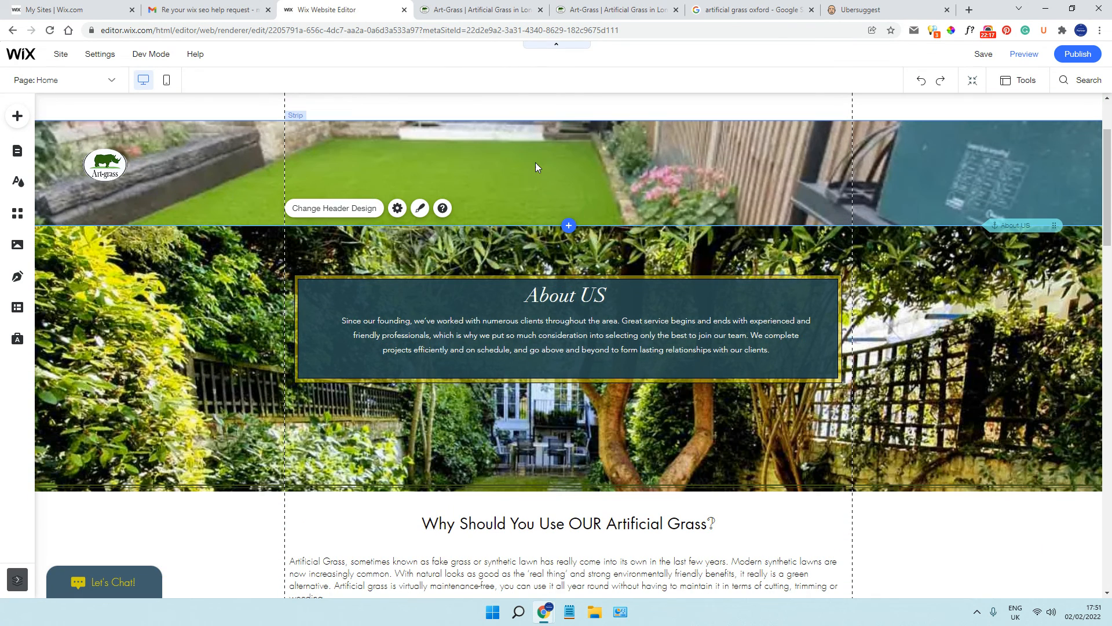
scroll(476, 228, "up", 2)
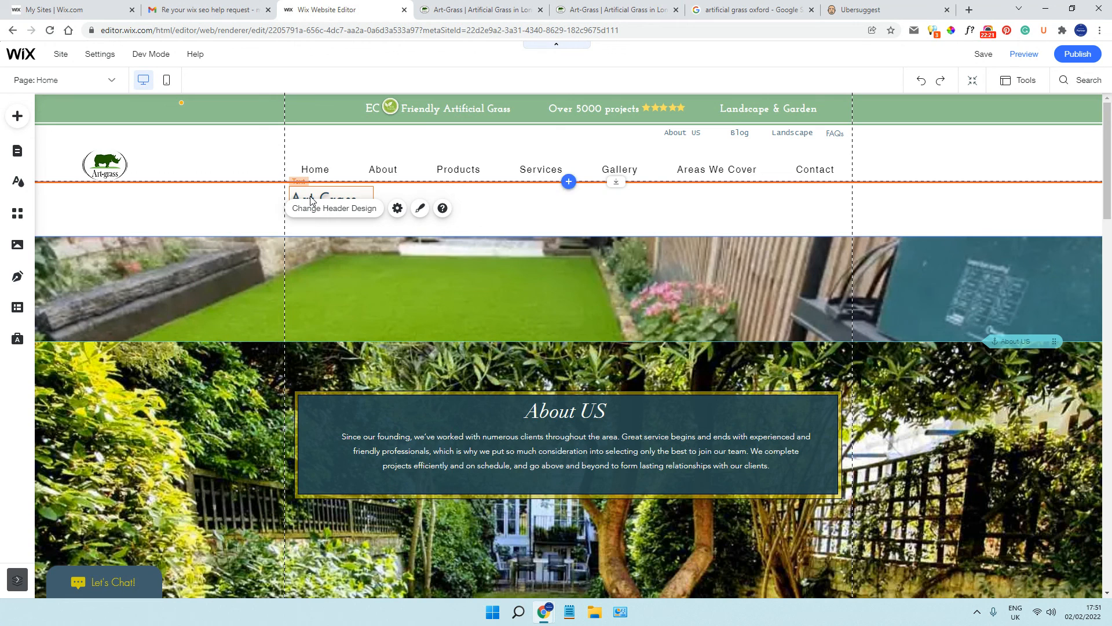
left_click(516, 276)
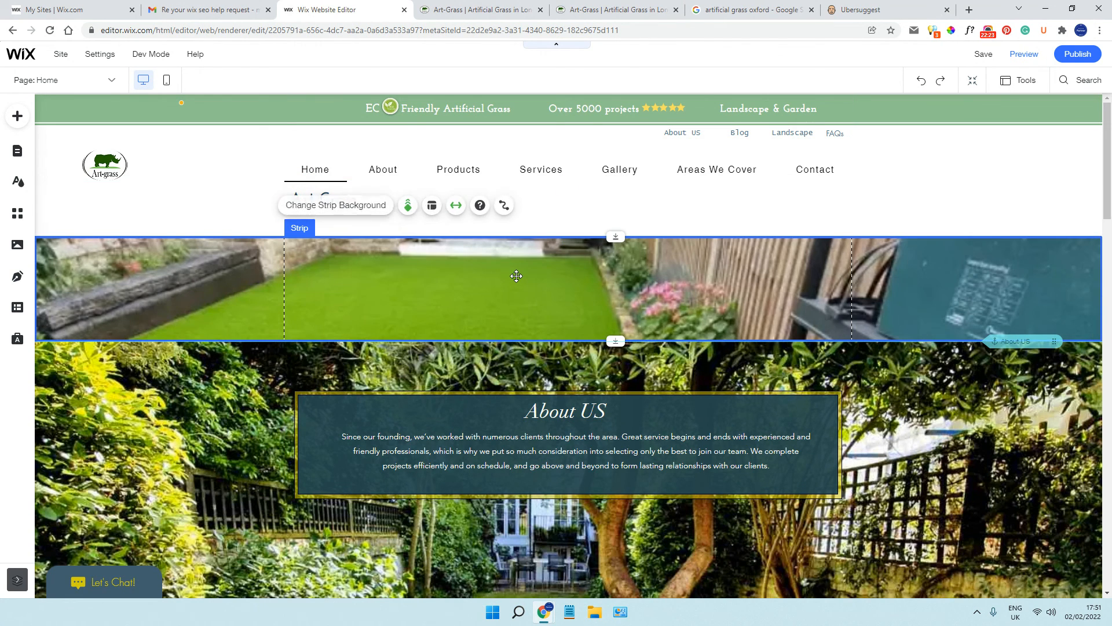
right_click(516, 275)
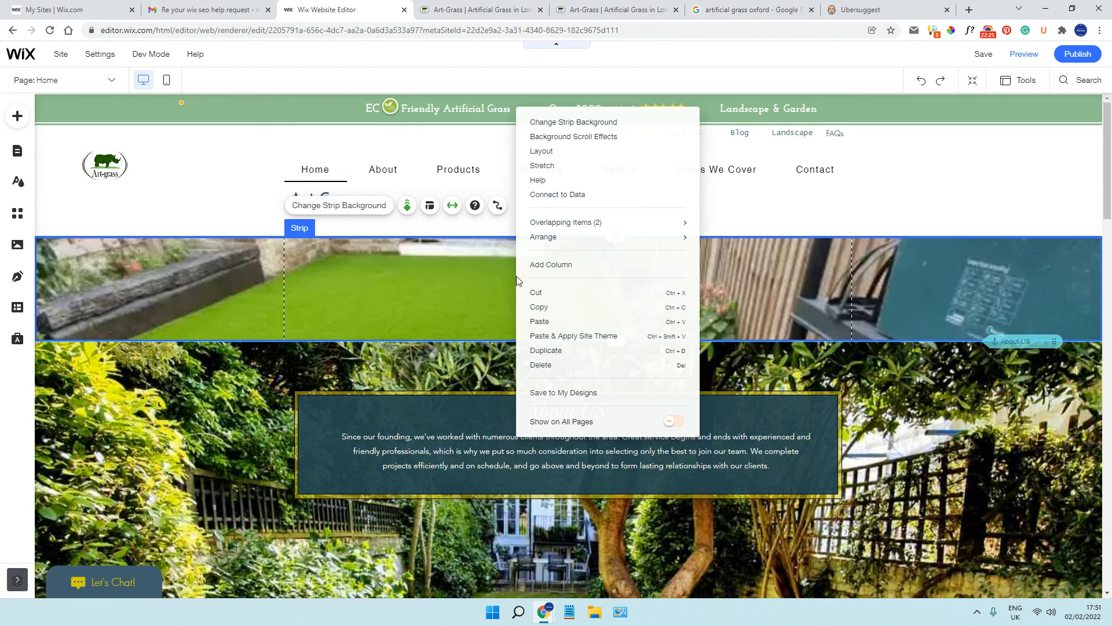
left_click(540, 364)
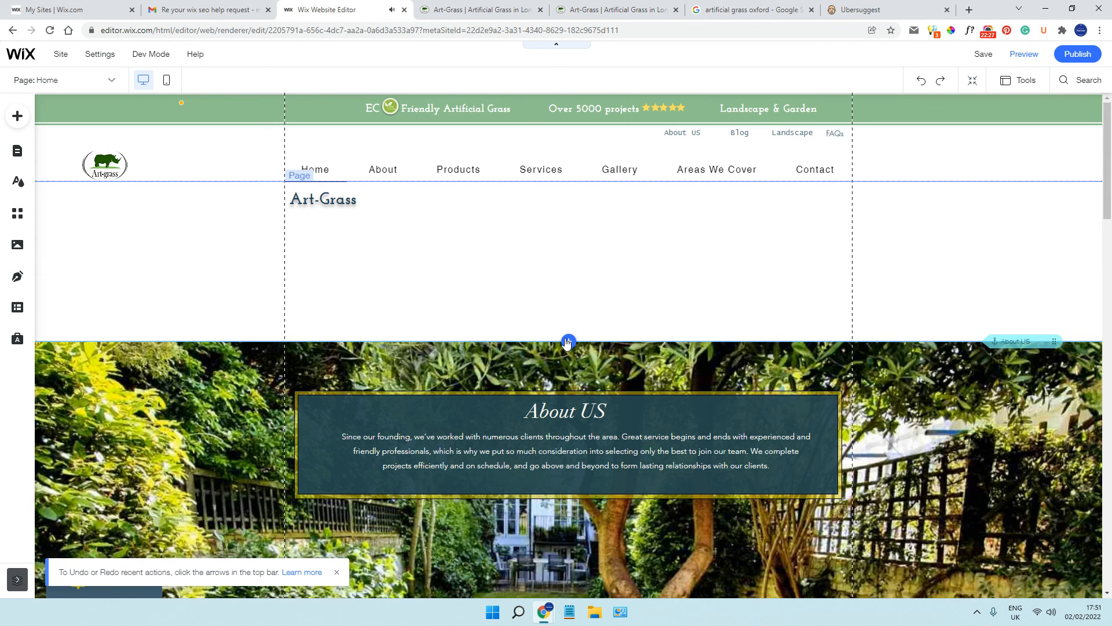
left_click(547, 350)
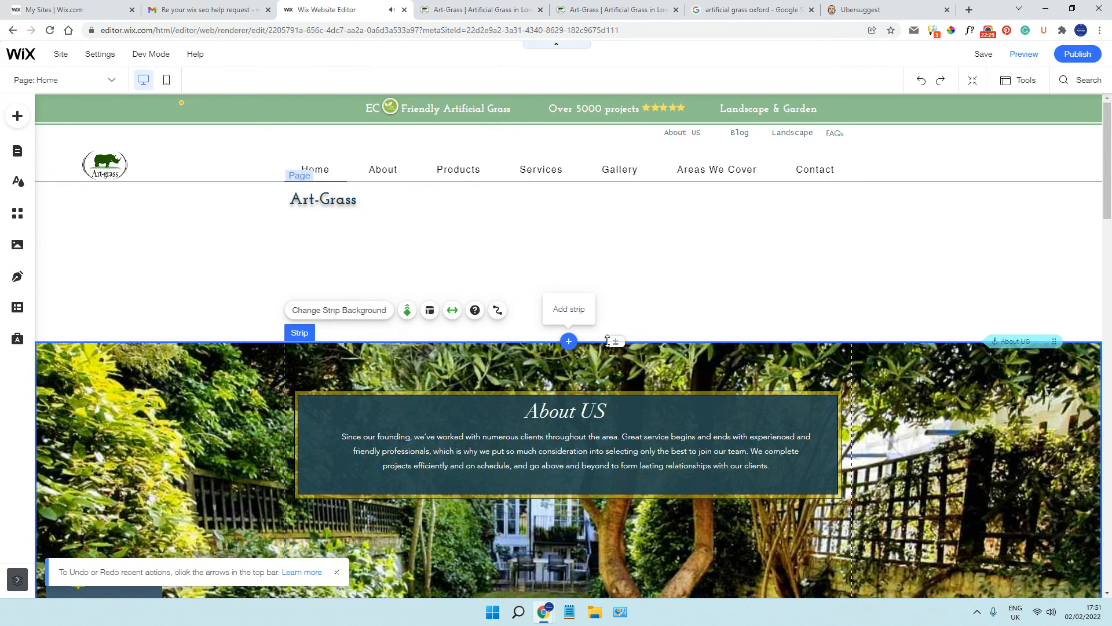
left_click_drag(616, 358, 620, 256)
left_click(920, 82)
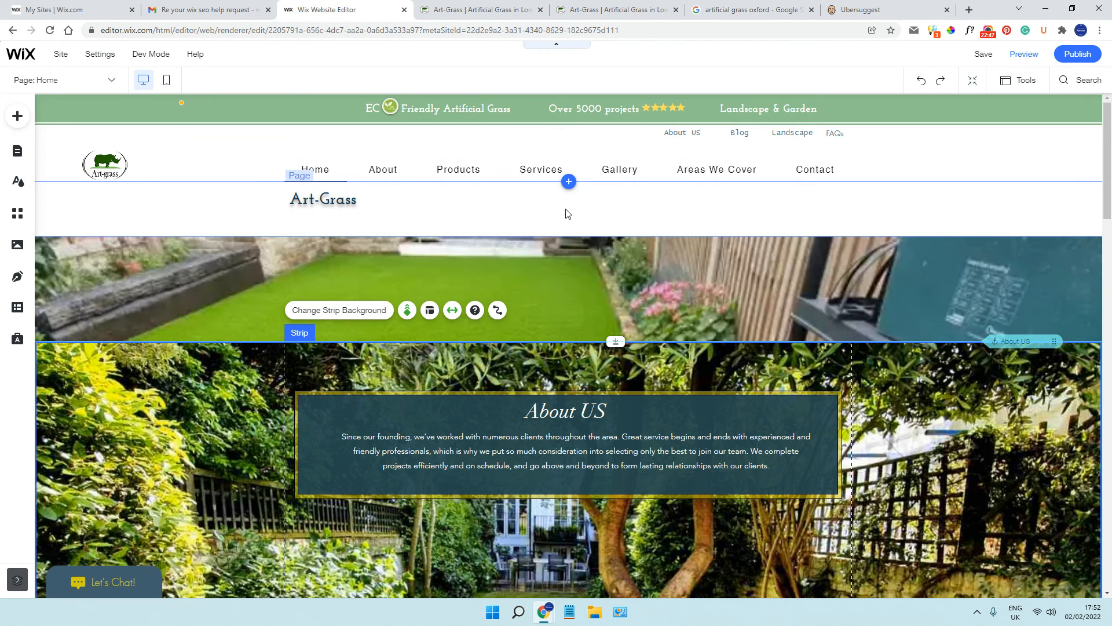
Look over the Home page from the About US strip to the artificial grass text and back
scroll(475, 416, "down", 1)
scroll(475, 415, "down", 5)
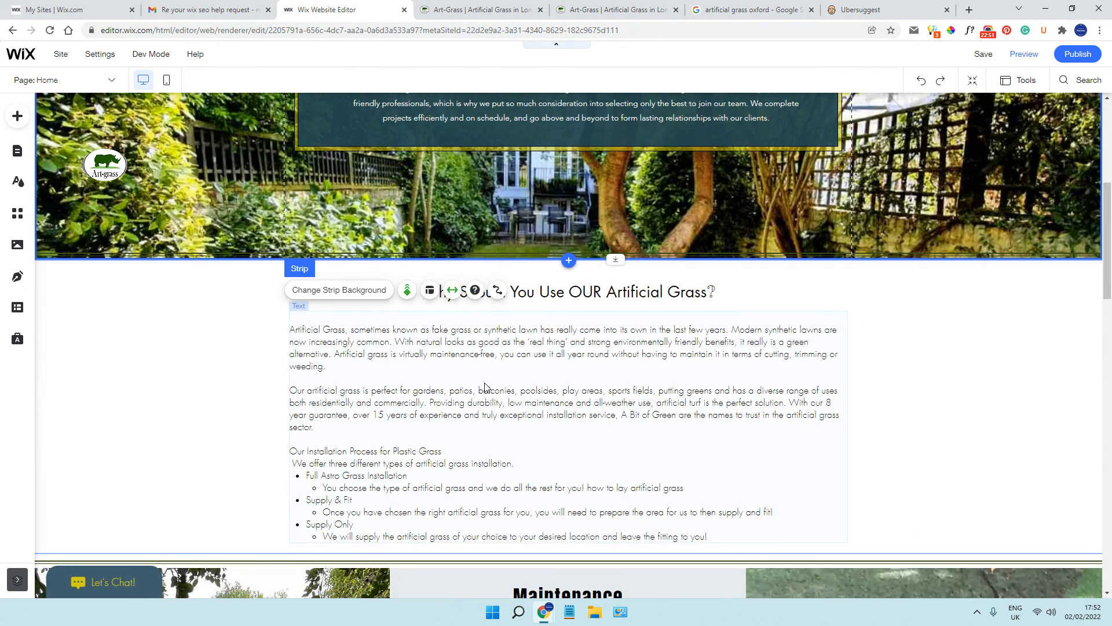
scroll(486, 387, "up", 3)
scroll(197, 294, "up", 3)
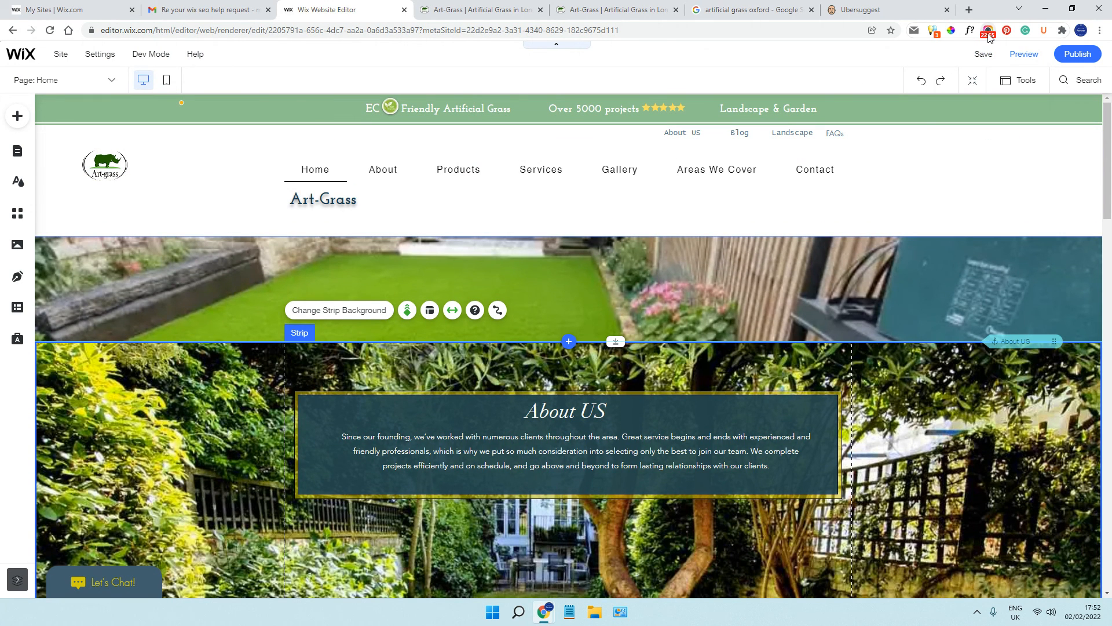